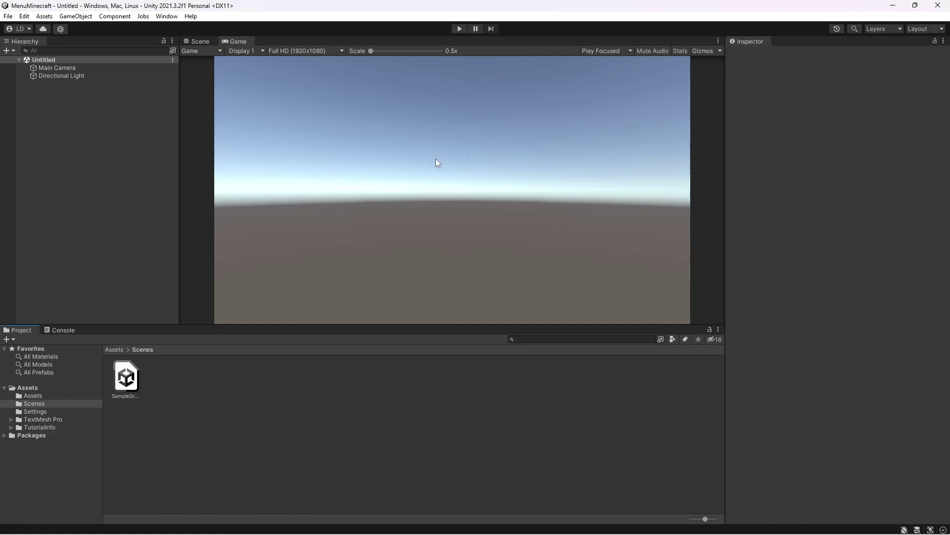
Add a UI Canvas to the untitled scene.
right_click(88, 136)
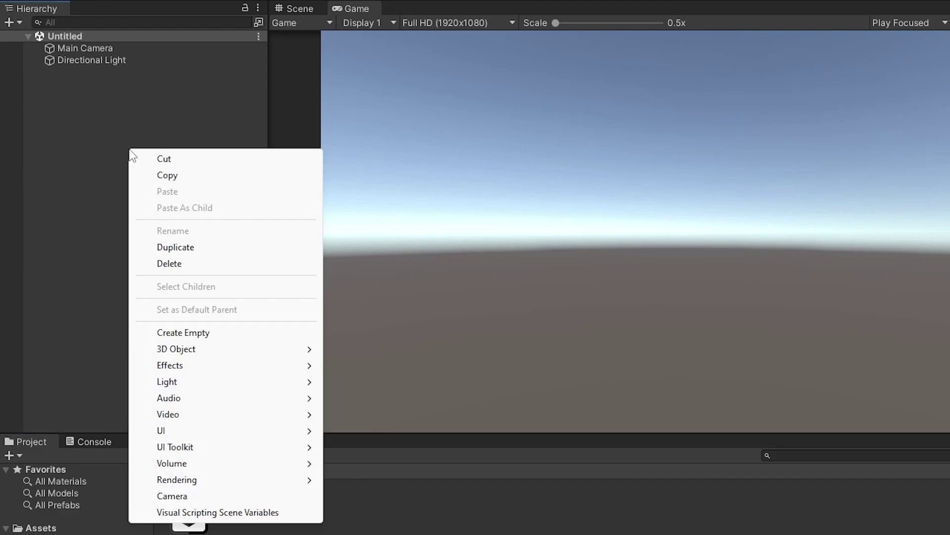
mouse_move(195, 432)
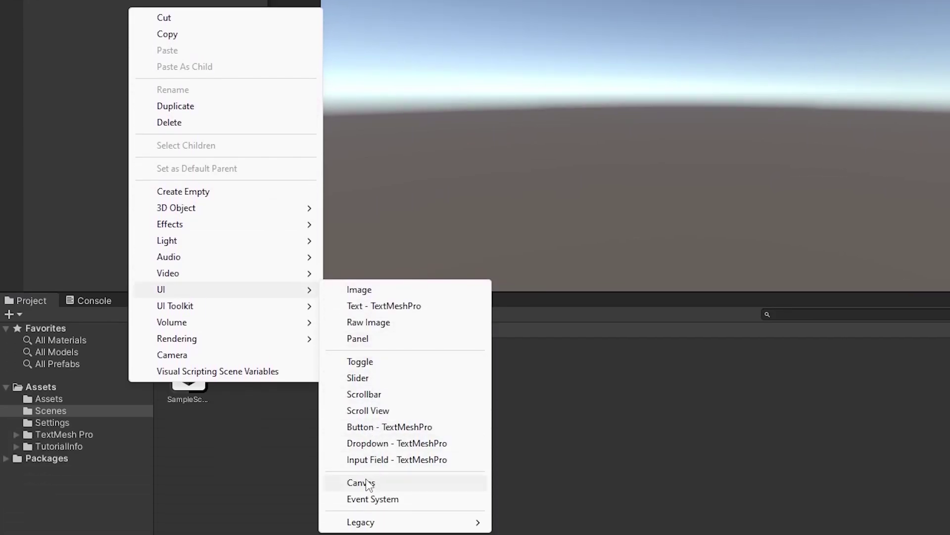
left_click(365, 511)
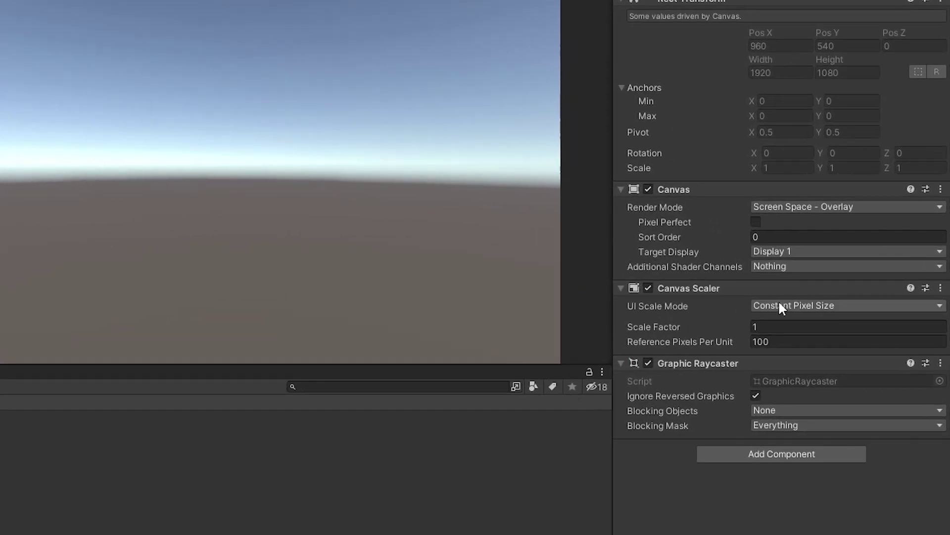
Set the Canvas Scaler to Scale With Screen Size with a reference resolution of 1920 by 1080.
left_click(781, 305)
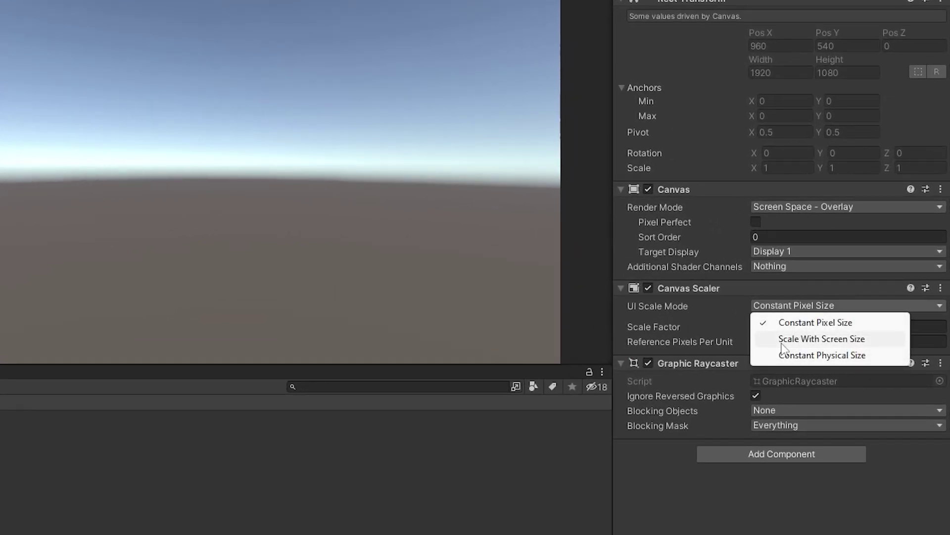
left_click(782, 342)
left_click(784, 328)
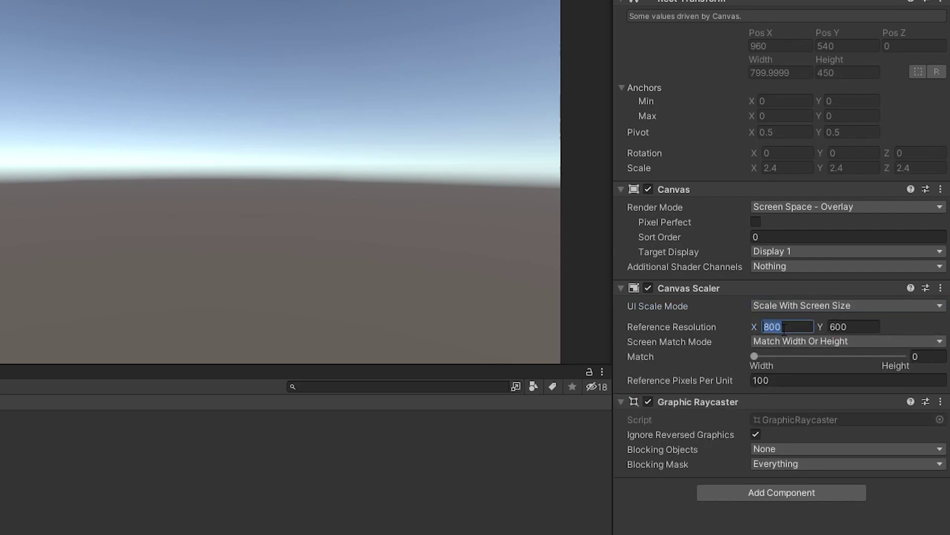
type("4*")
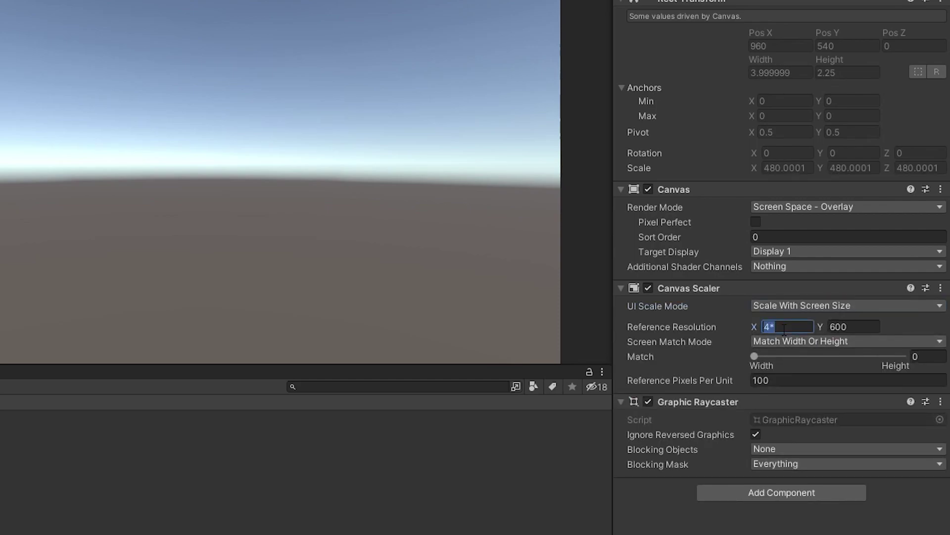
type("480")
key("Tab")
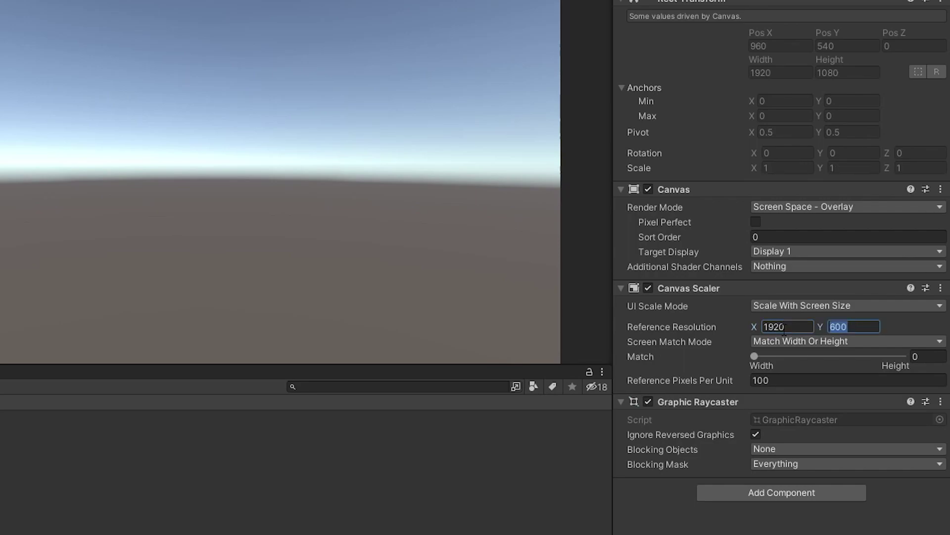
type("1080")
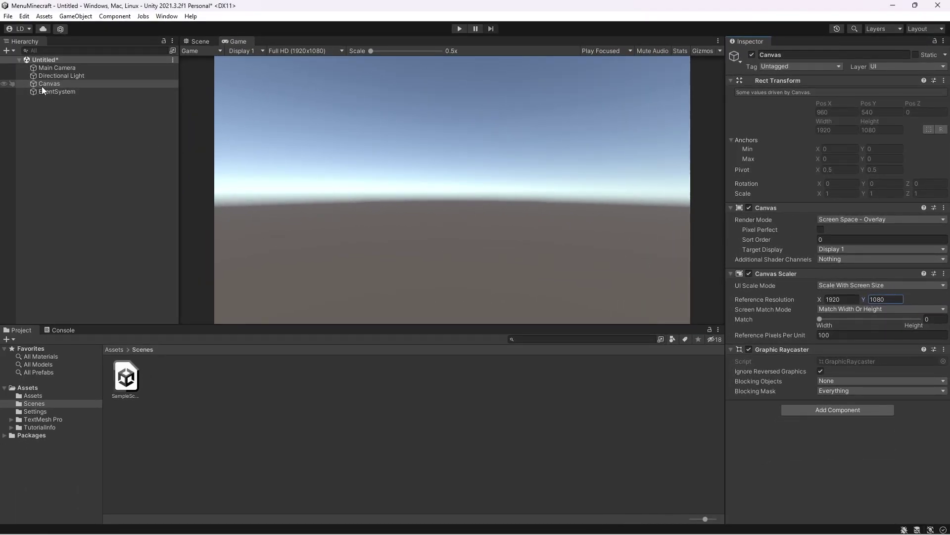
Add a UI Panel as a child of the Canvas and name it MenuInicialPanel.
right_click(42, 85)
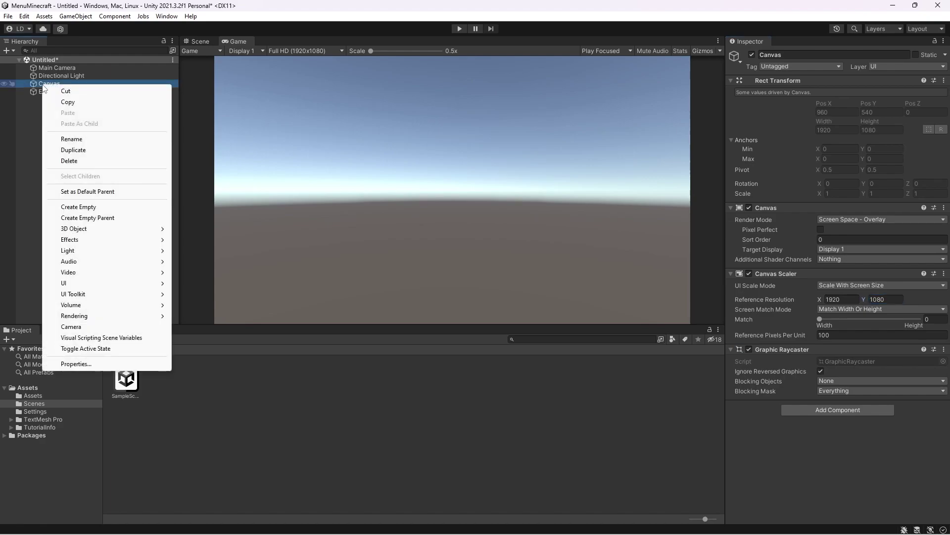
mouse_move(94, 288)
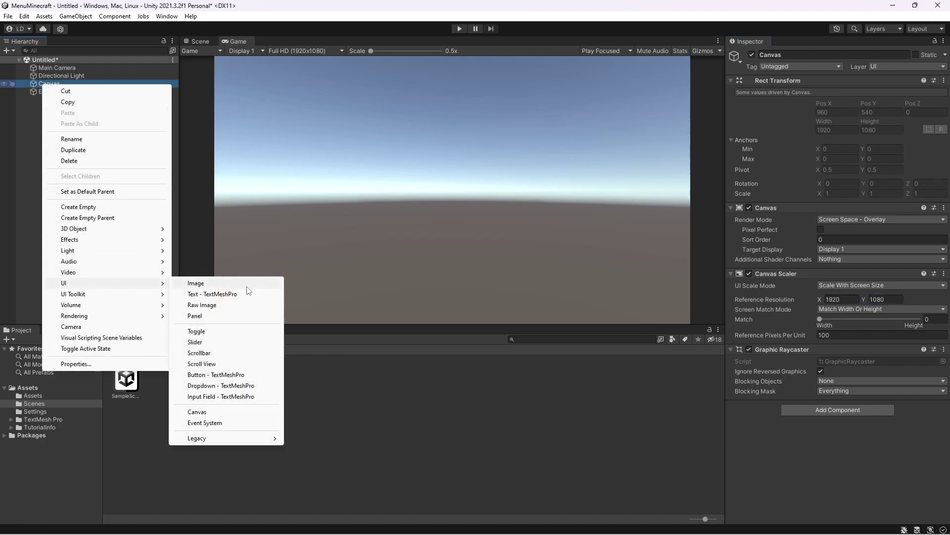
left_click(205, 317)
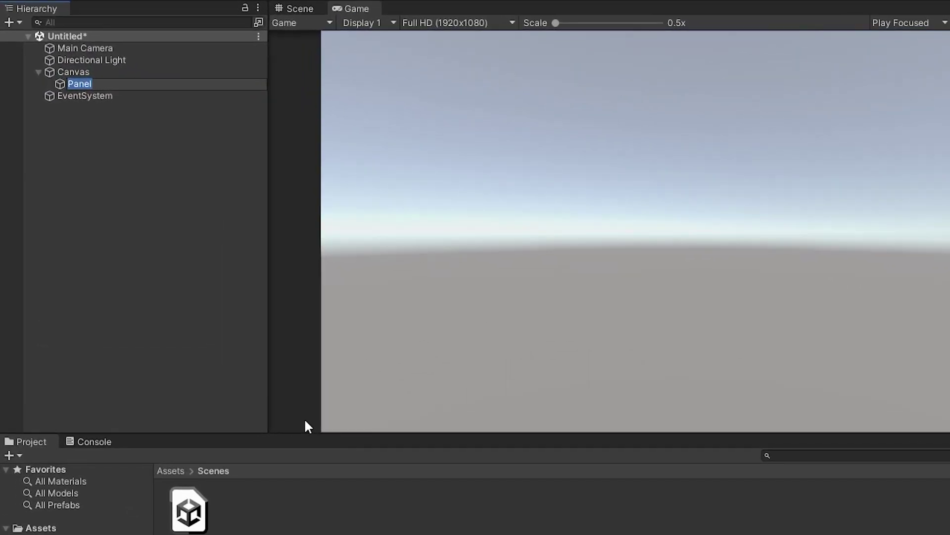
key("Home")
type("MenuInicial")
key("Return")
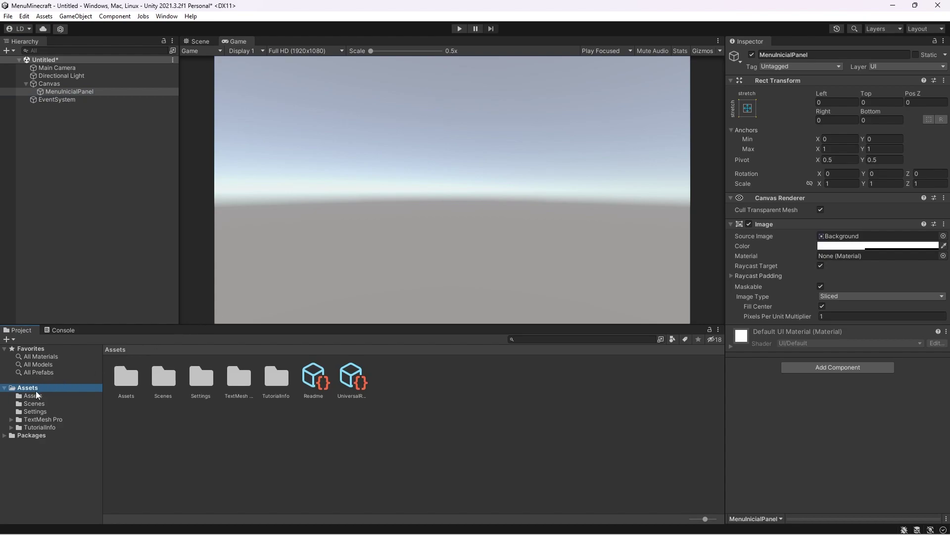
Assign the background_cenario sprite as MenuInicialPanel's source image and make its colour fully opaque.
left_click(37, 395)
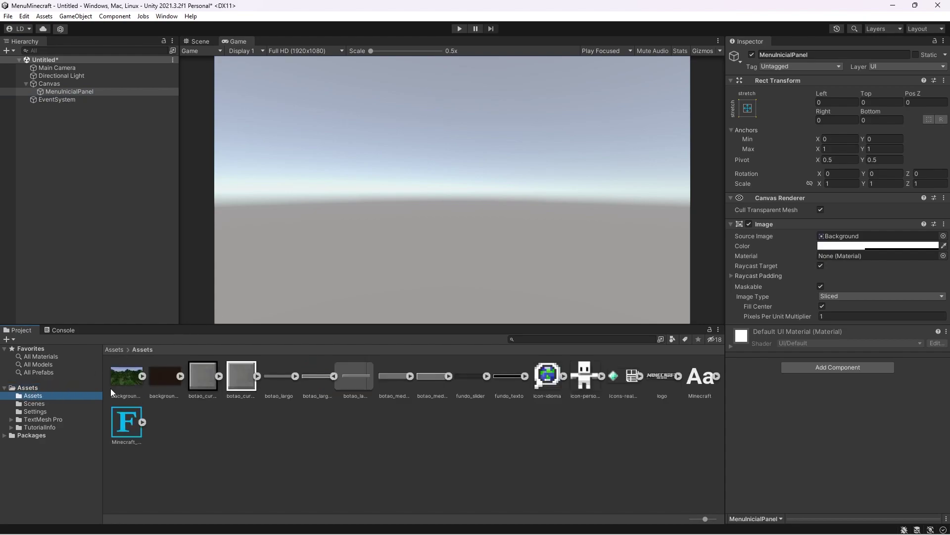
left_click_drag(123, 377, 823, 245)
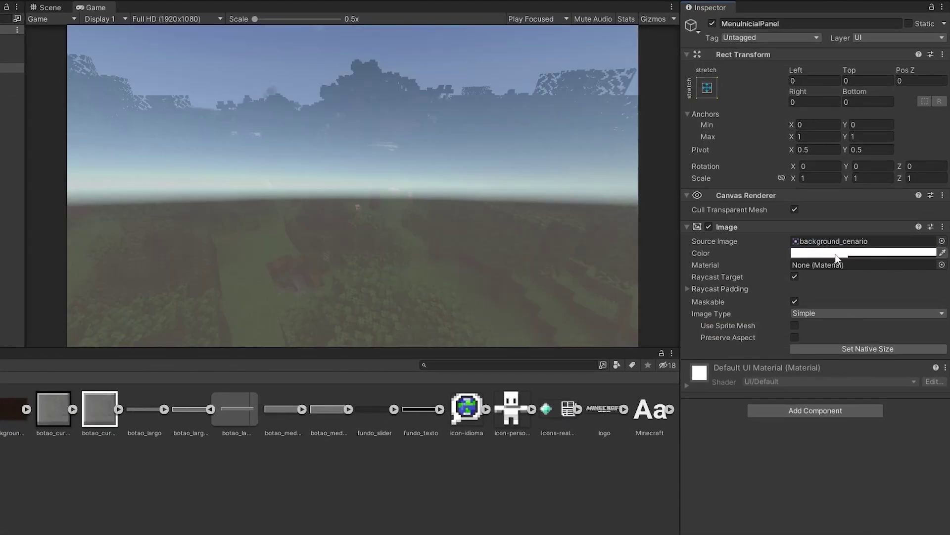
left_click(836, 253)
left_click_drag(856, 490, 916, 488)
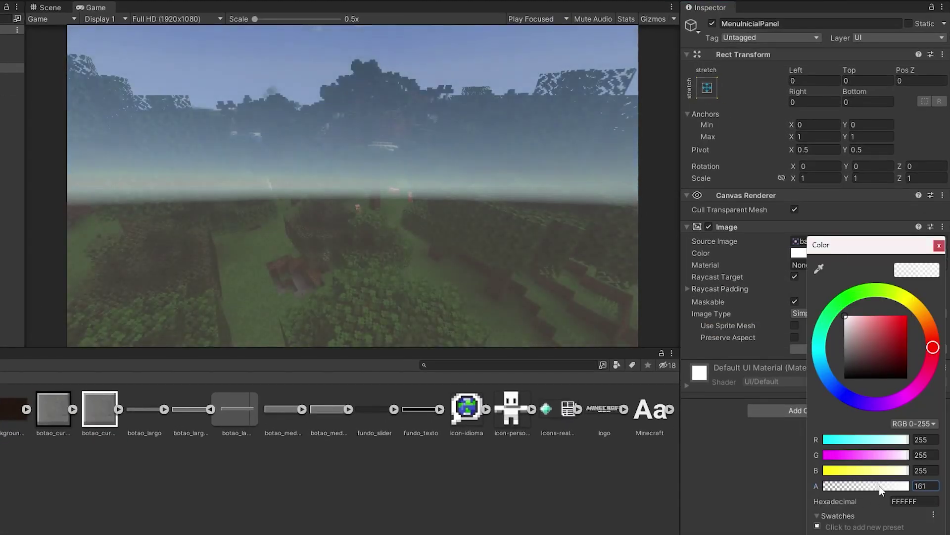
left_click(939, 246)
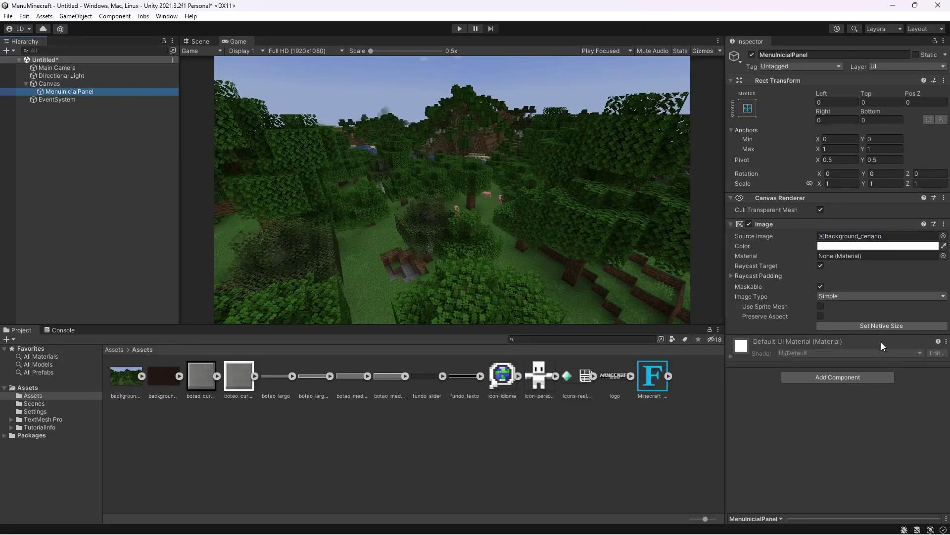
Add a UI Image inside MenuInicialPanel, 1300 wide and 250 high, with the logo sprite as its source image.
right_click(72, 92)
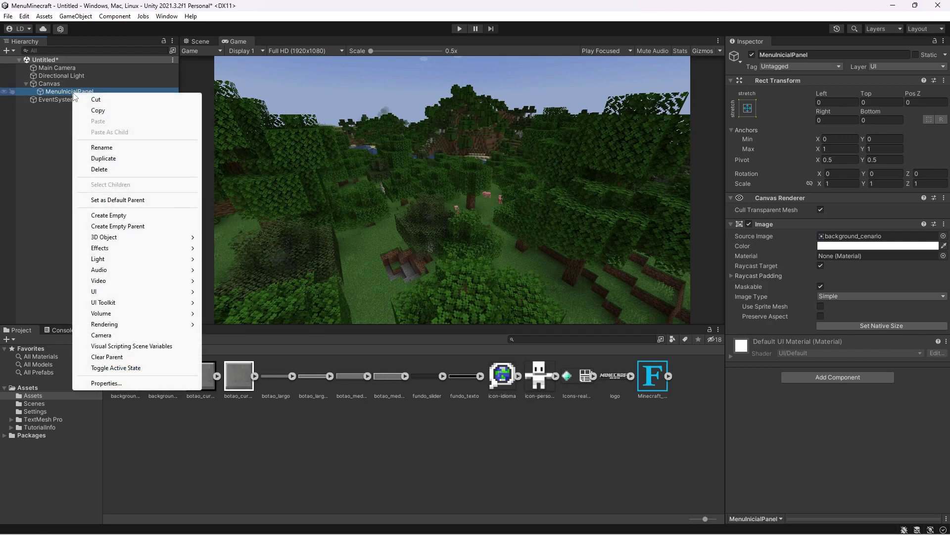
mouse_move(111, 293)
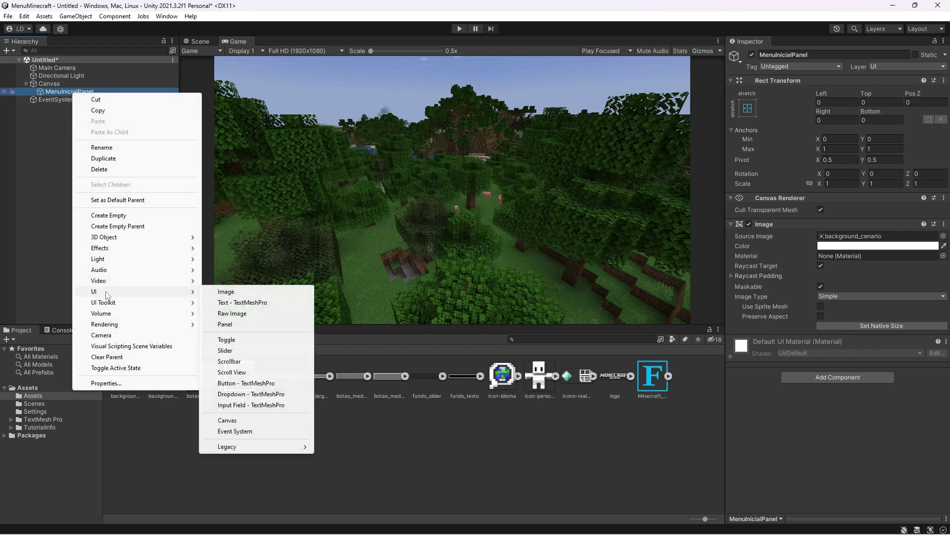
left_click(259, 292)
left_click(842, 122)
type("1300")
key("Tab")
type("250")
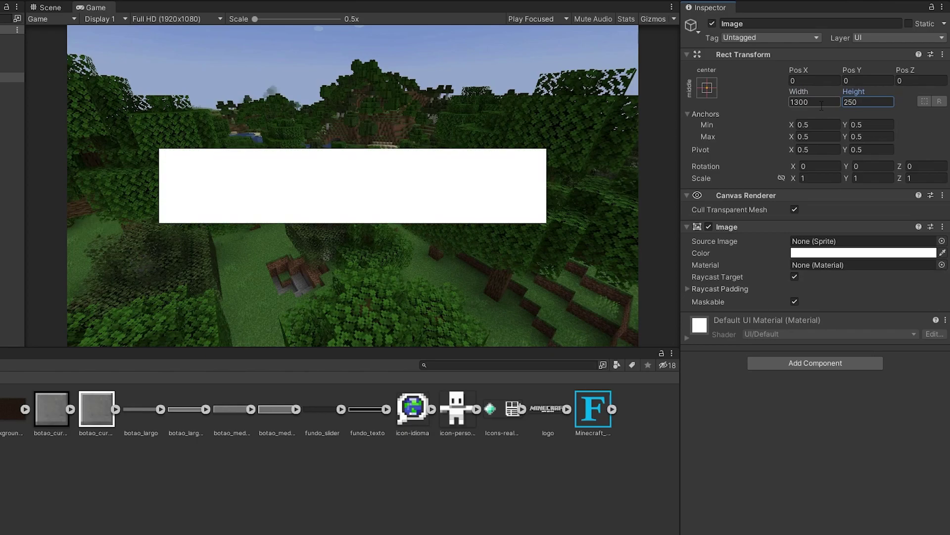
left_click_drag(547, 410, 826, 246)
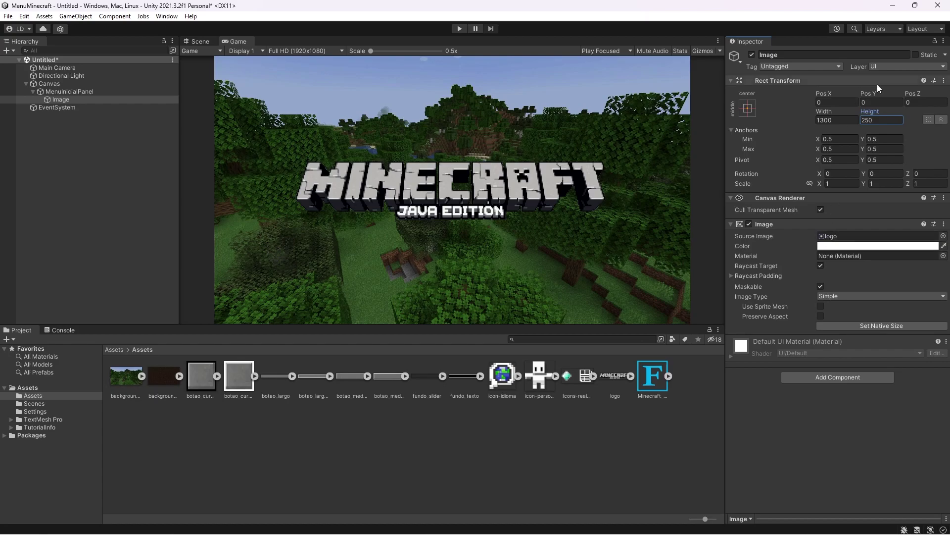
Set the logo image's Y position to 290 and rename the object LogoImage.
mouse_move(869, 93)
left_mouse_down()
mouse_move(931, 94)
mouse_move(59, 94)
mouse_move(372, 92)
mouse_move(304, 82)
mouse_move(734, 84)
mouse_move(681, 28)
mouse_move(552, 27)
mouse_move(885, 101)
left_mouse_up()
type("290")
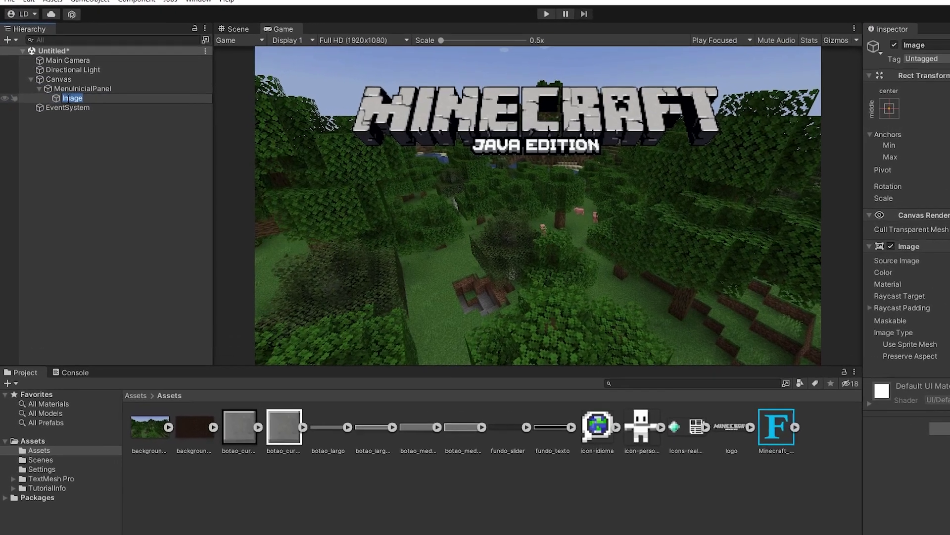
type("Logo")
key("Return")
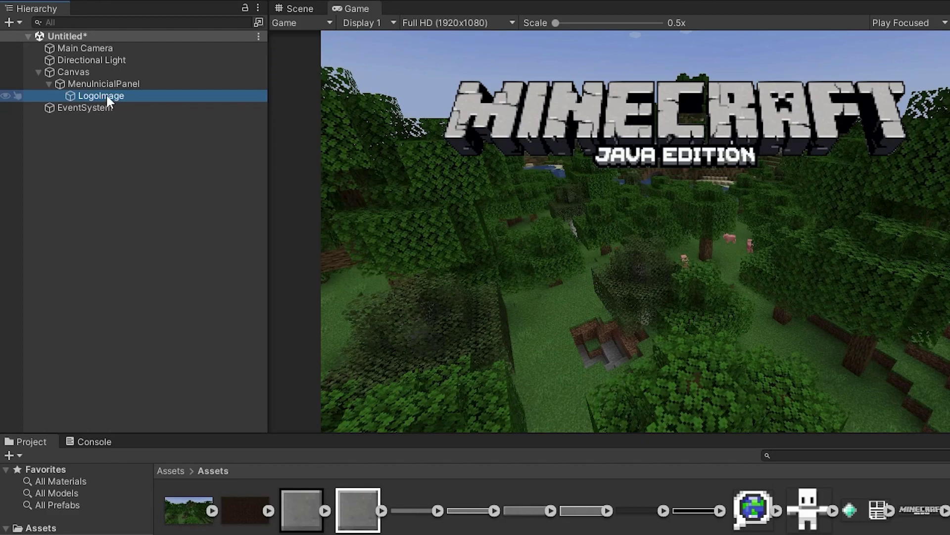
Add a TextMeshPro button inside MenuInicialPanel, 800 wide and 80 high, with botao_largo as its source image.
right_click(97, 85)
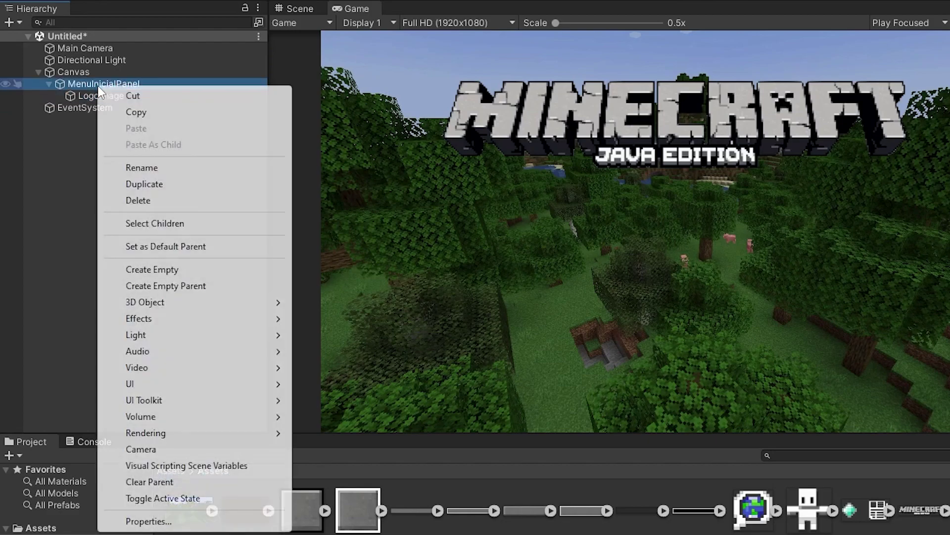
mouse_move(150, 382)
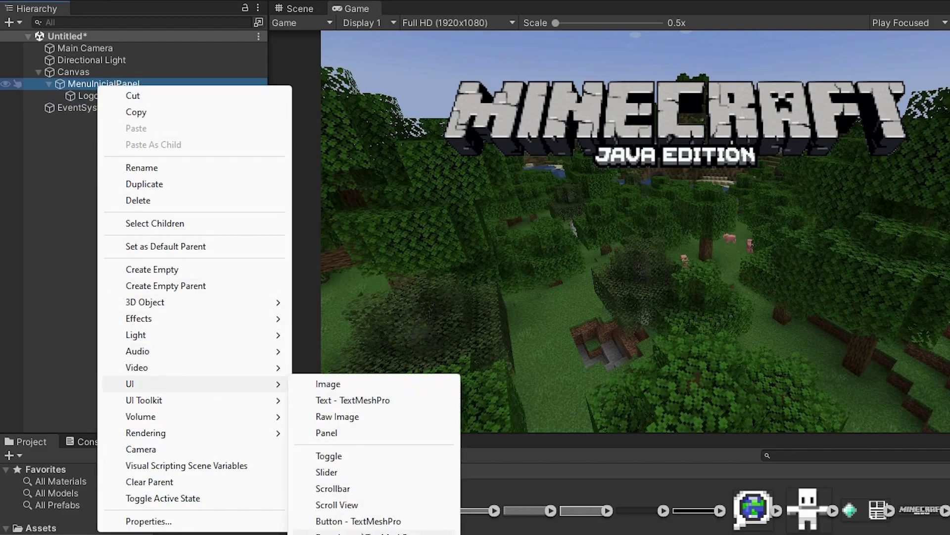
left_click(356, 521)
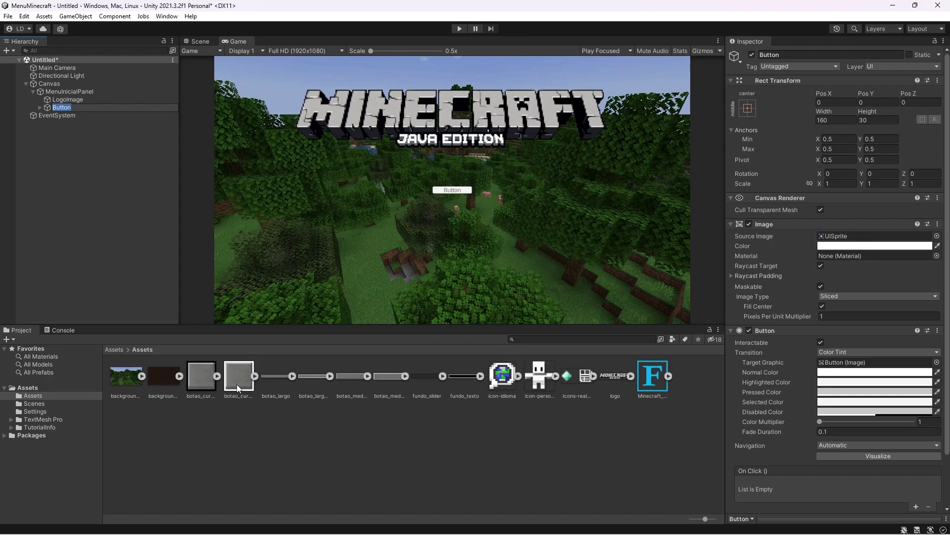
left_click(837, 120)
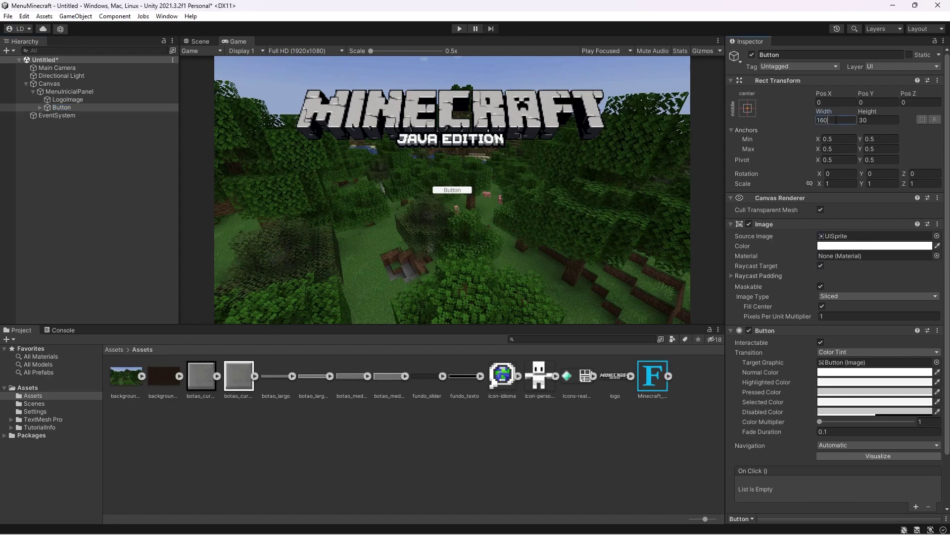
type("800")
key("Tab")
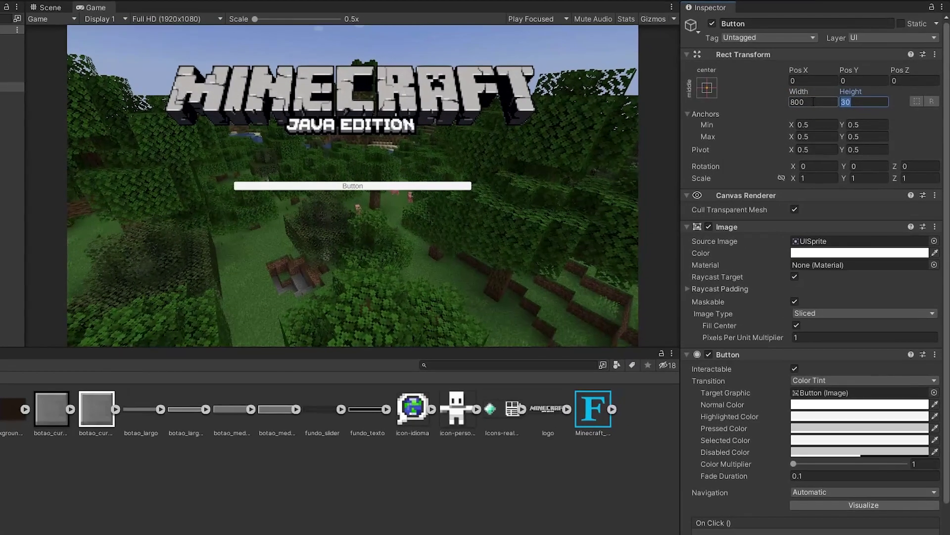
type("80")
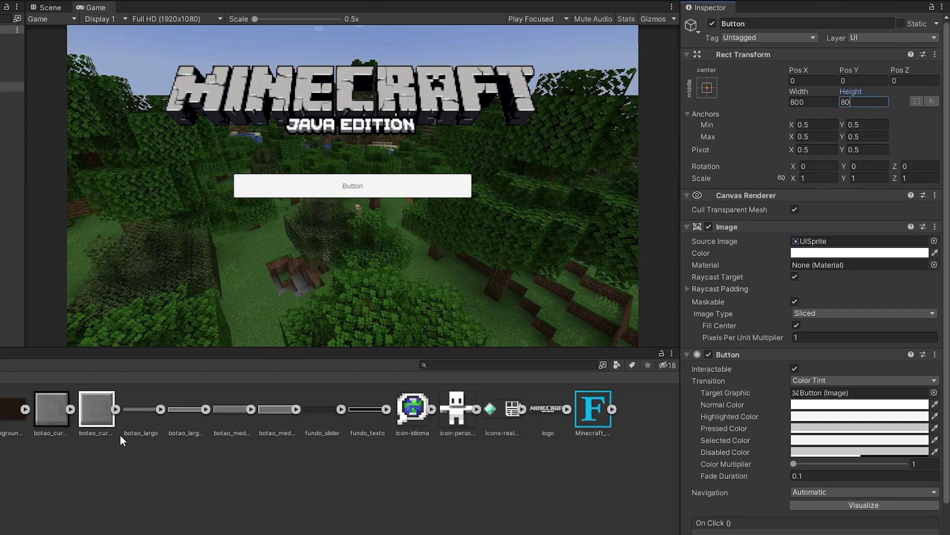
left_click_drag(135, 415, 811, 245)
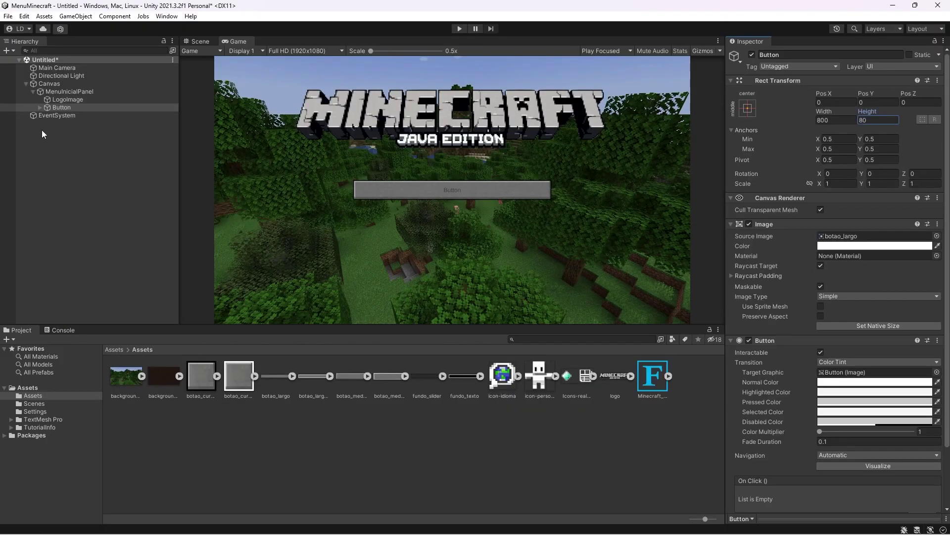
Set the button's child text to the Minecraft_Font font asset with a font size of 36.
left_click(39, 108)
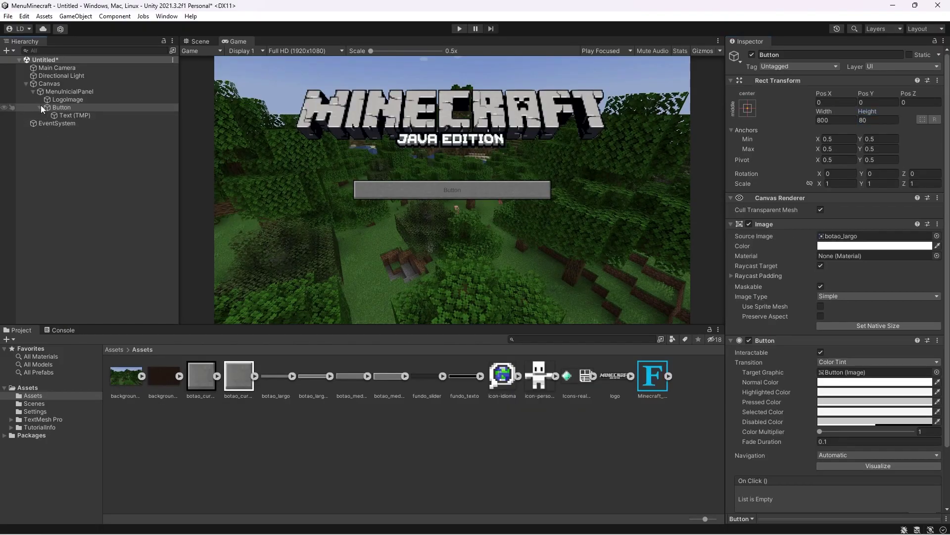
left_click(68, 115)
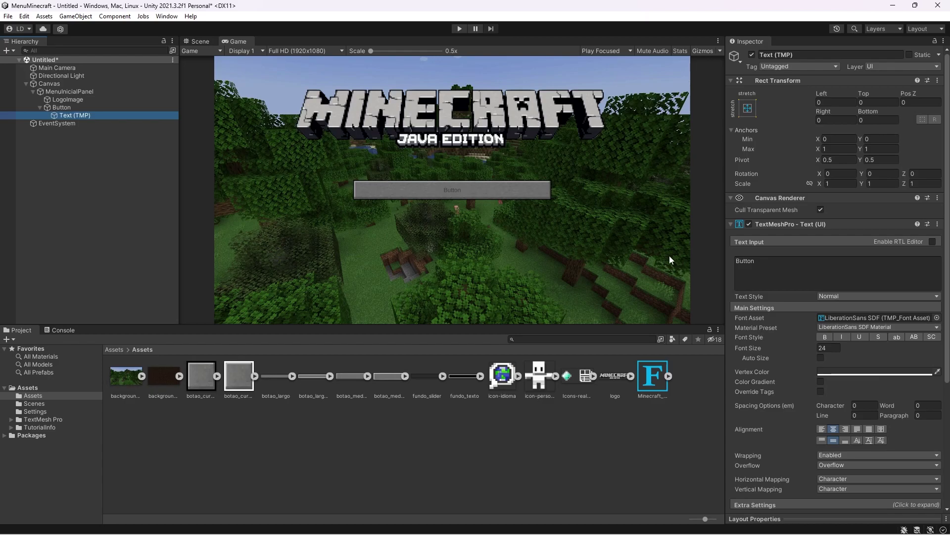
left_click(937, 317)
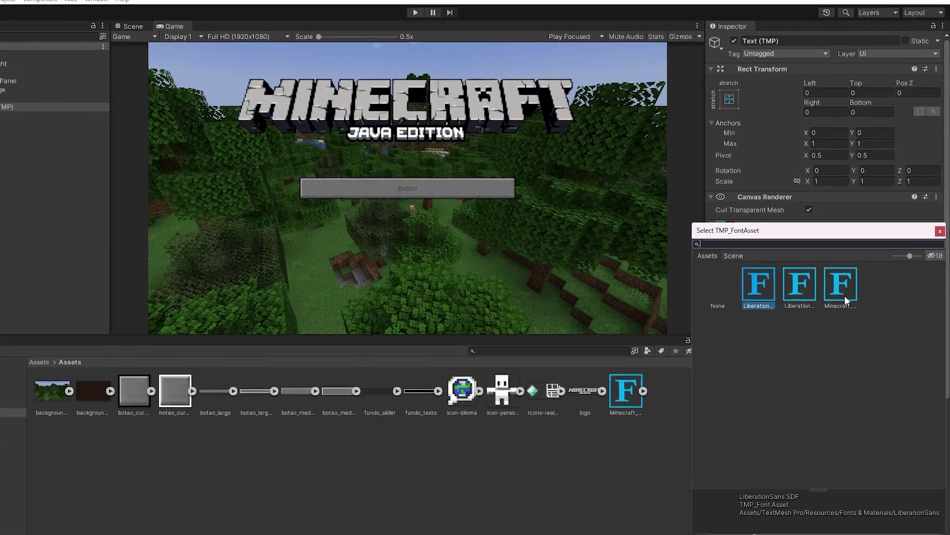
double_click(849, 279)
left_click(824, 349)
type("36")
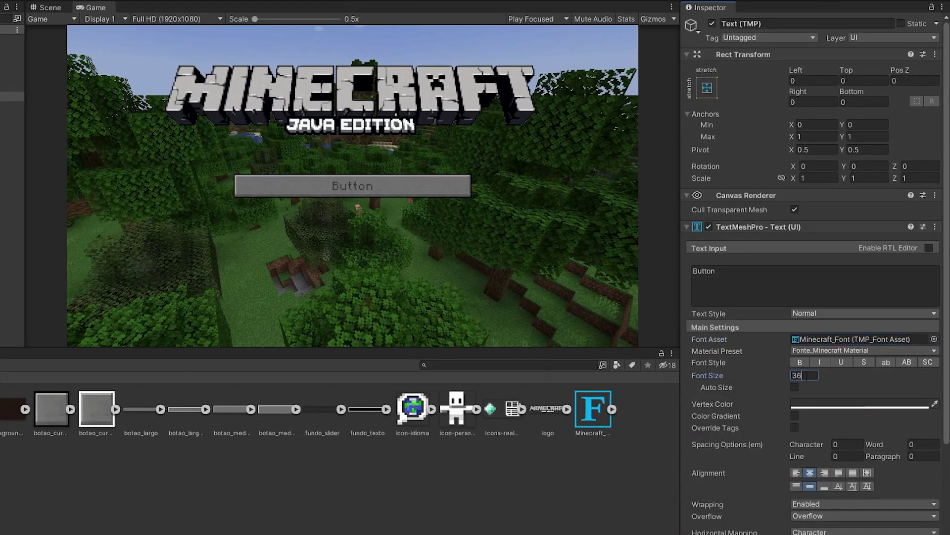
Make the button text's vertex colour white and change its content to "Um jogador".
left_click(821, 402)
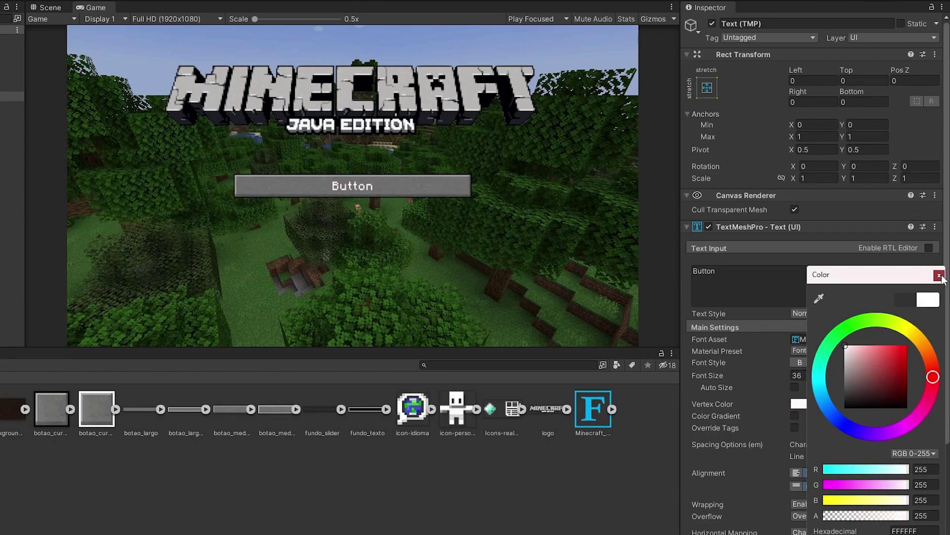
left_click(856, 272)
key("ctrl+a")
type("Um jogador")
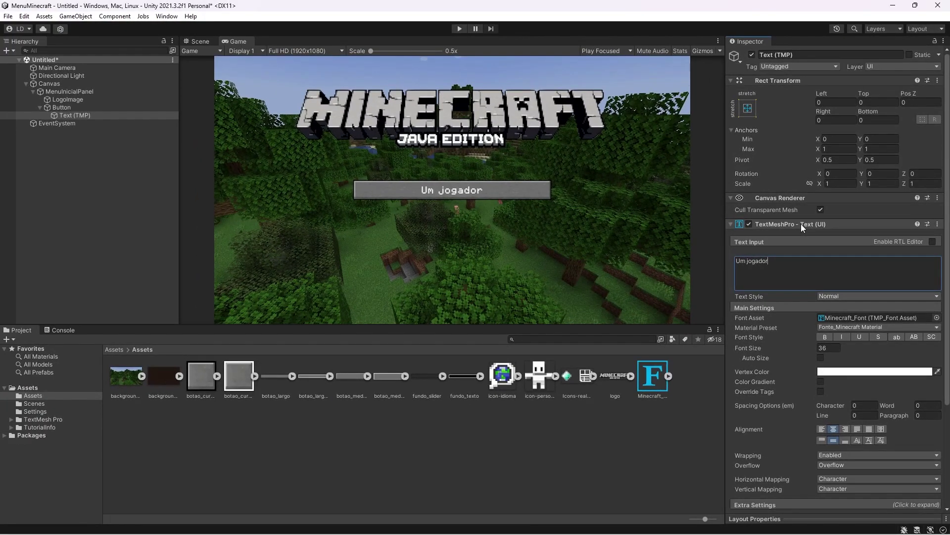
Rename the Button object inside MenuInicialPanel as UmJogodorButton.
left_click(73, 109)
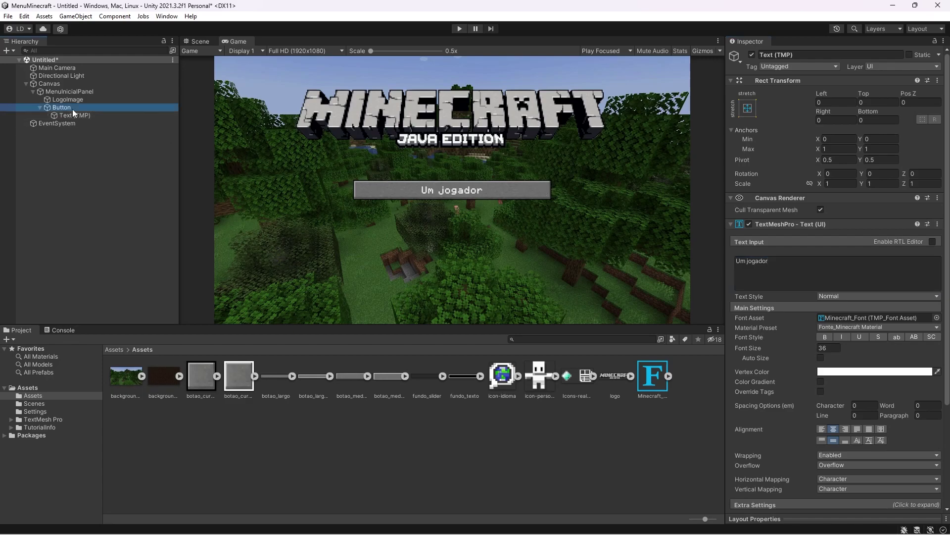
left_click(73, 107)
key("Home")
type("UmJ")
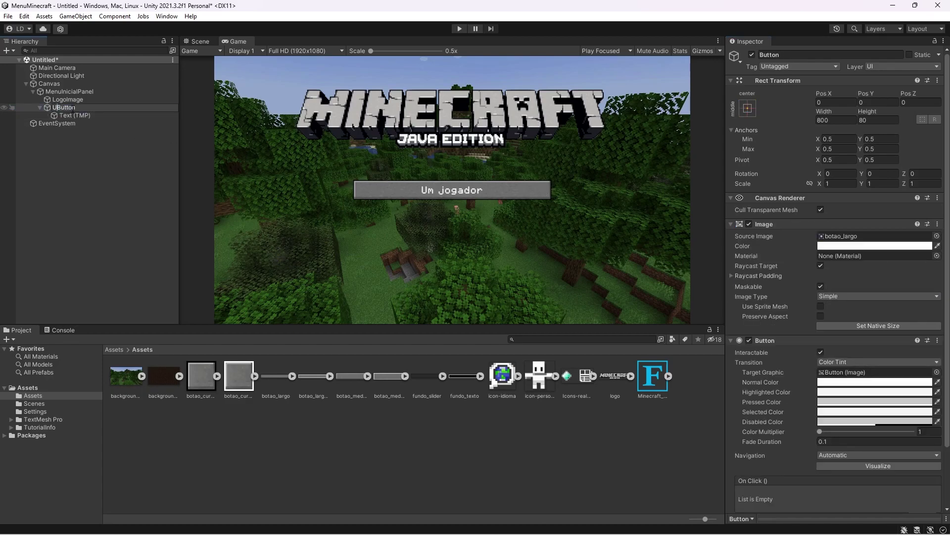
type("ogador")
key("Return")
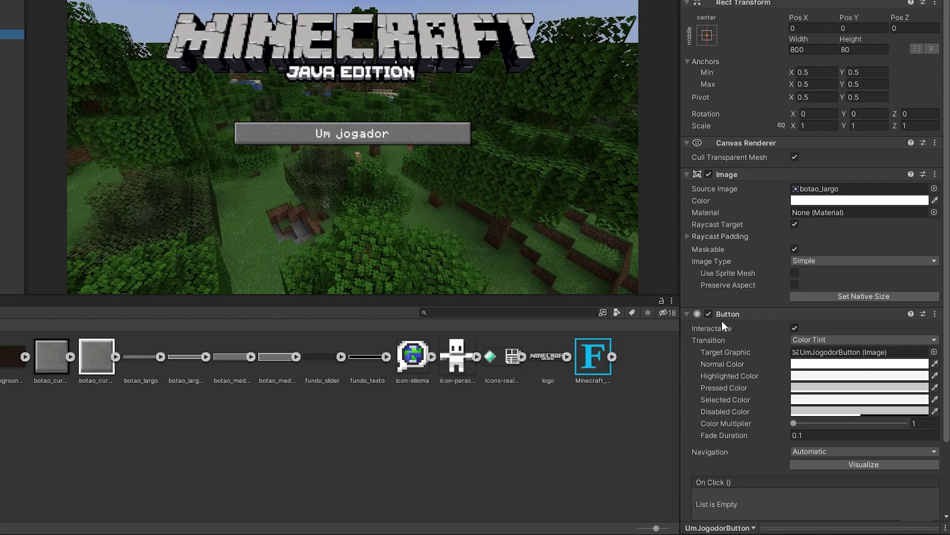
Set UmJogodorButton's transition to Sprite Swap with botao_largo_hover as its highlighted sprite.
left_click(823, 340)
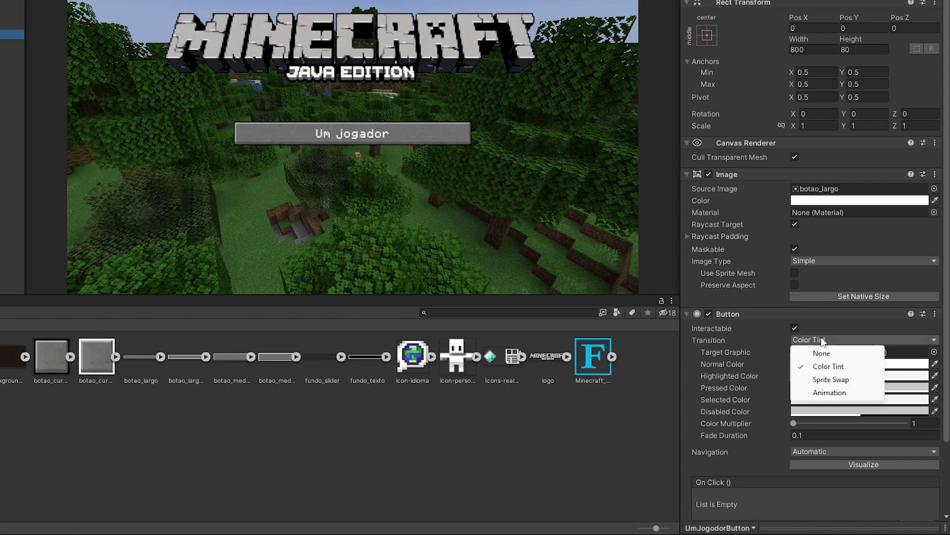
left_click(831, 379)
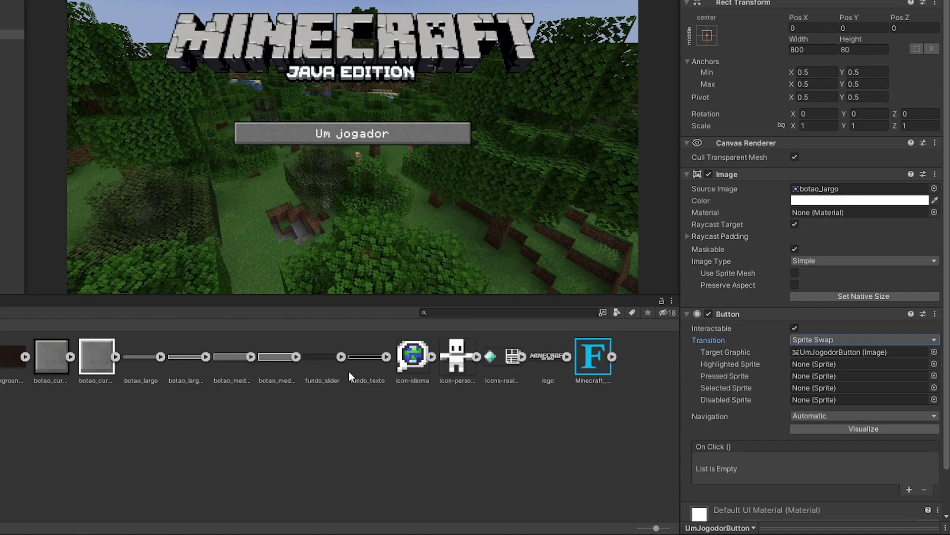
left_click_drag(183, 355, 808, 366)
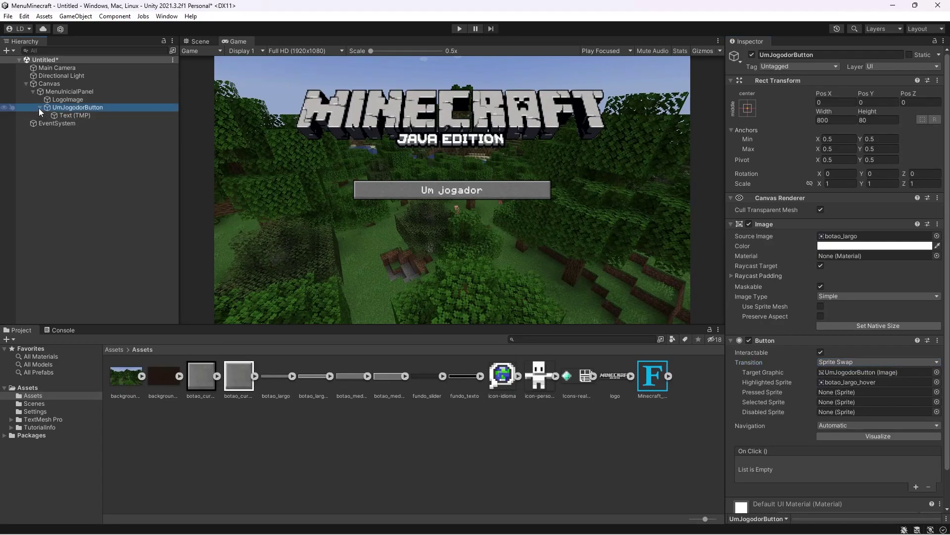
Duplicate UmJogodorButton, lower the copy to a Y position of about -103 and rename it MultijogadorButton.
key("ctrl+d")
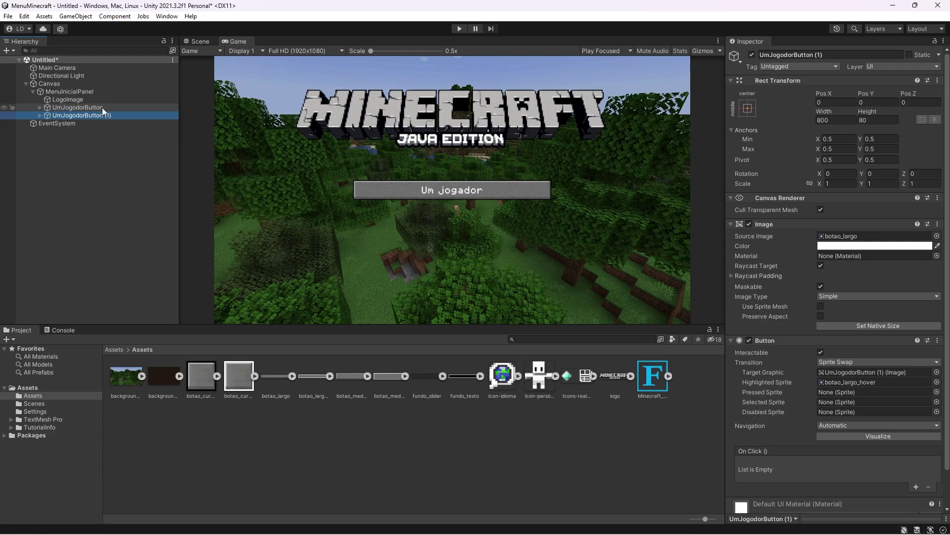
left_click_drag(866, 93, 779, 98)
left_click(108, 115)
type("MultijogadorButton")
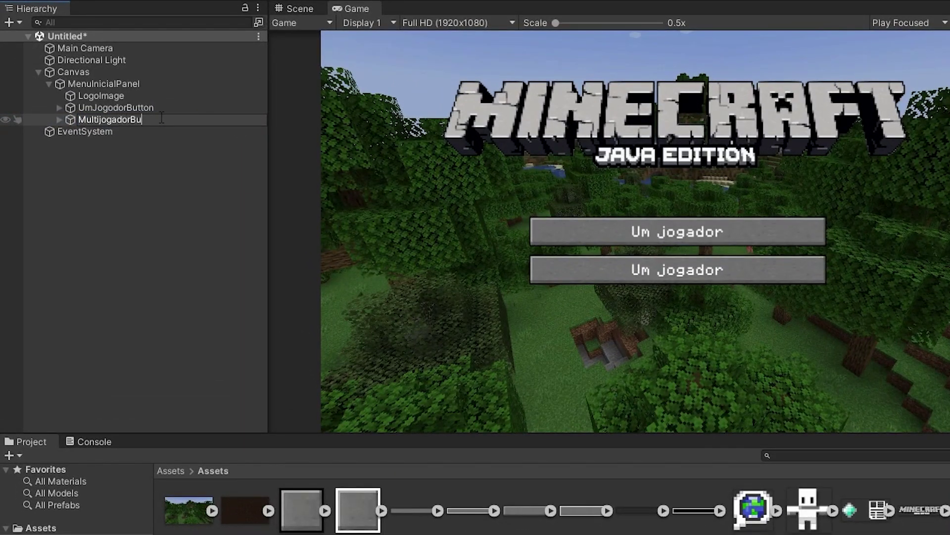
key("Return")
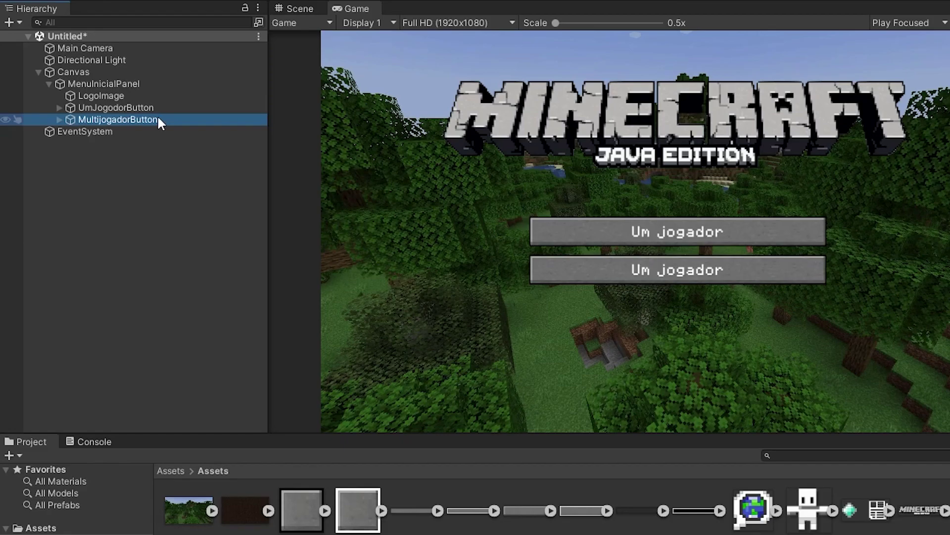
Change the child text of MultijogadorButton to "Multijogador".
left_click(58, 120)
left_click(98, 129)
left_click(790, 264)
type("M")
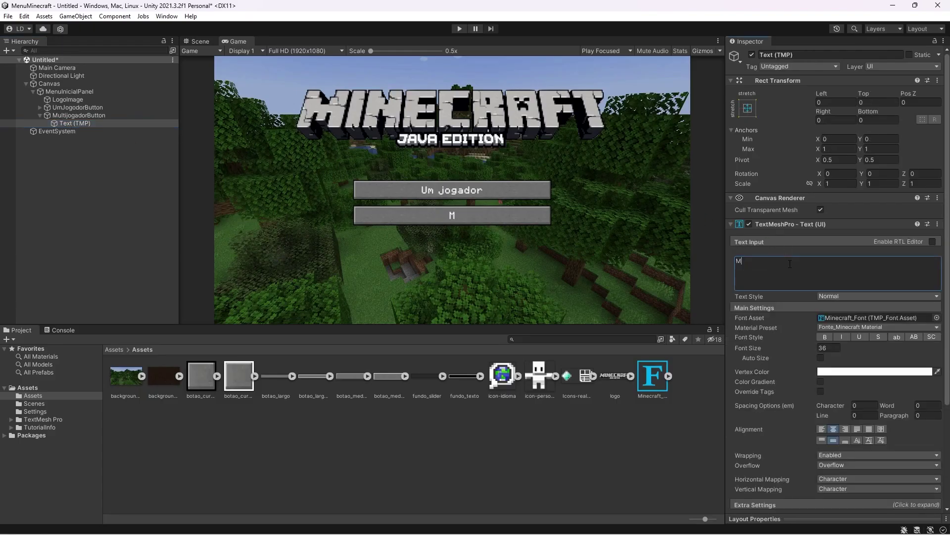
type("ultijogador")
Duplicate MultijogadorButton, lower the copy to a Y position of about -210 and rename it MinecraftRealmsButton.
left_click(40, 115)
left_click(61, 115)
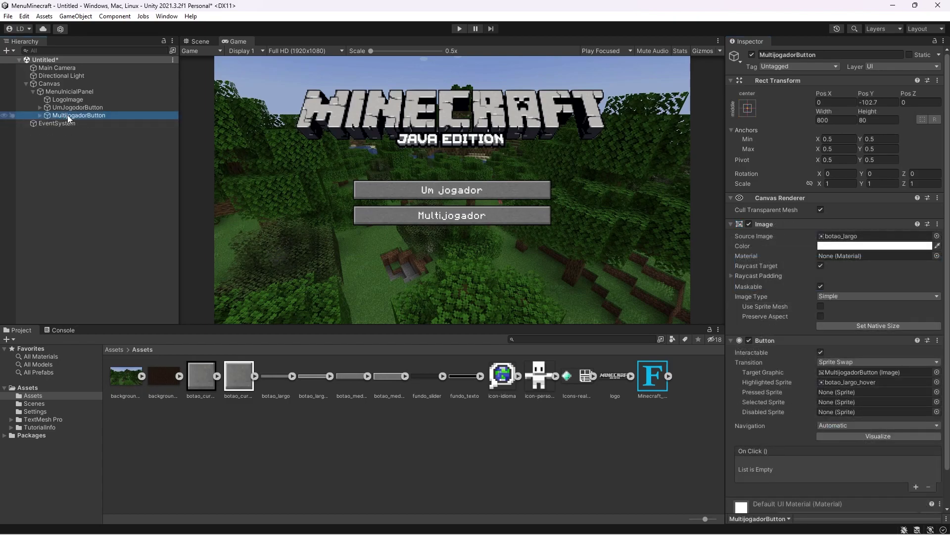
key("ctrl+d")
left_click_drag(866, 96, 34, 167)
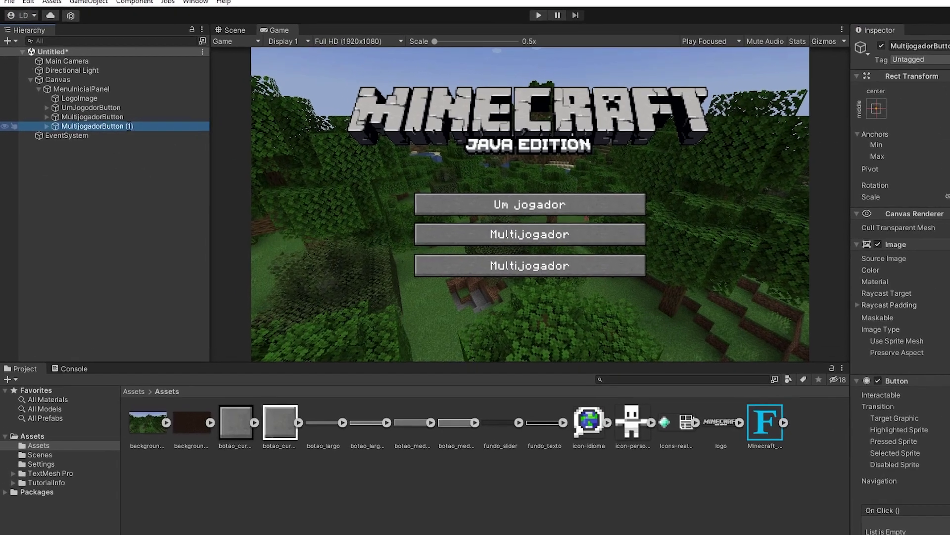
key("F2")
type("Minecraft")
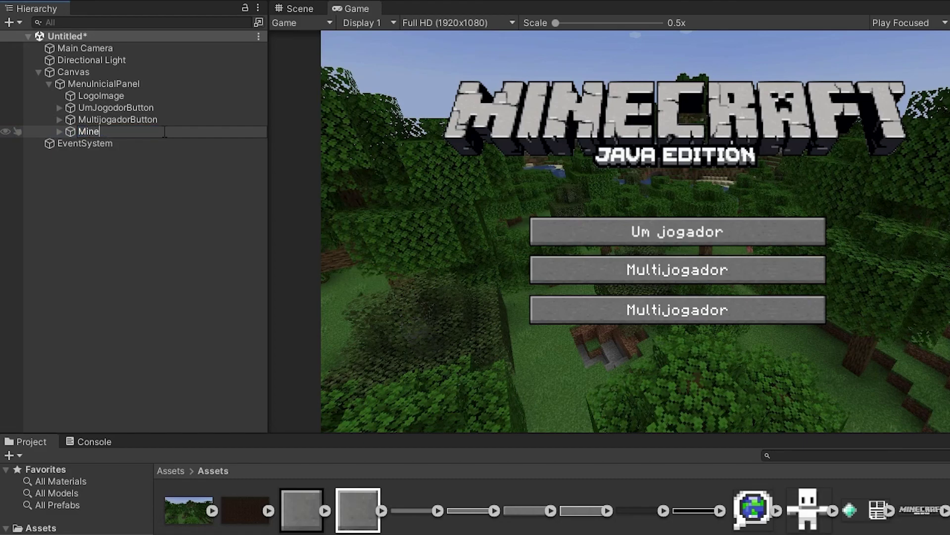
type("RealmsButton")
key("Return")
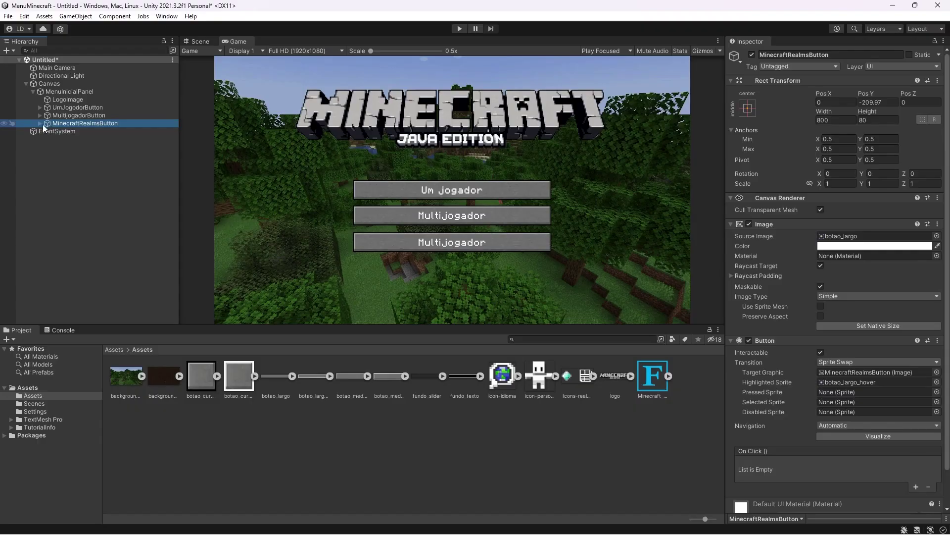
Change the child text of MinecraftRealmsButton to "Minecraft Realms".
left_click(37, 123)
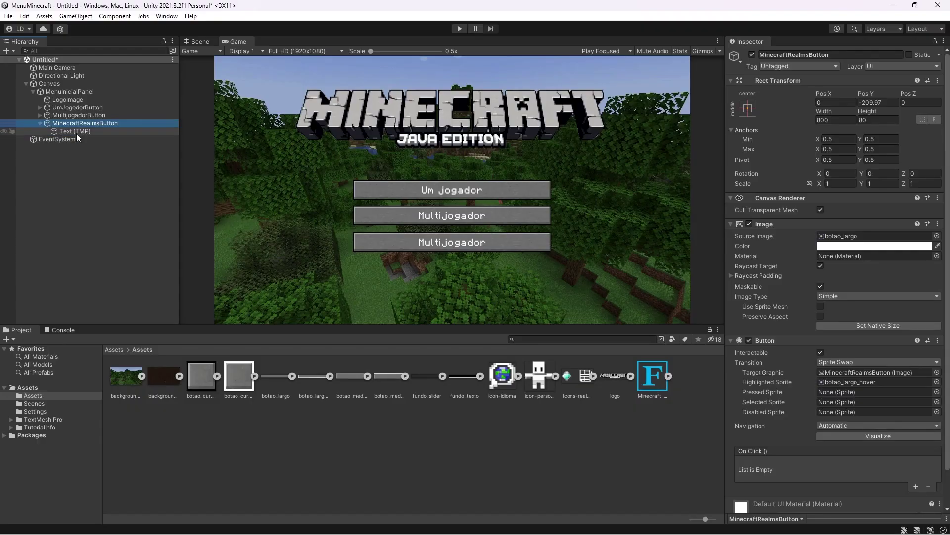
left_click(76, 132)
left_click(820, 259)
type("Minecraft")
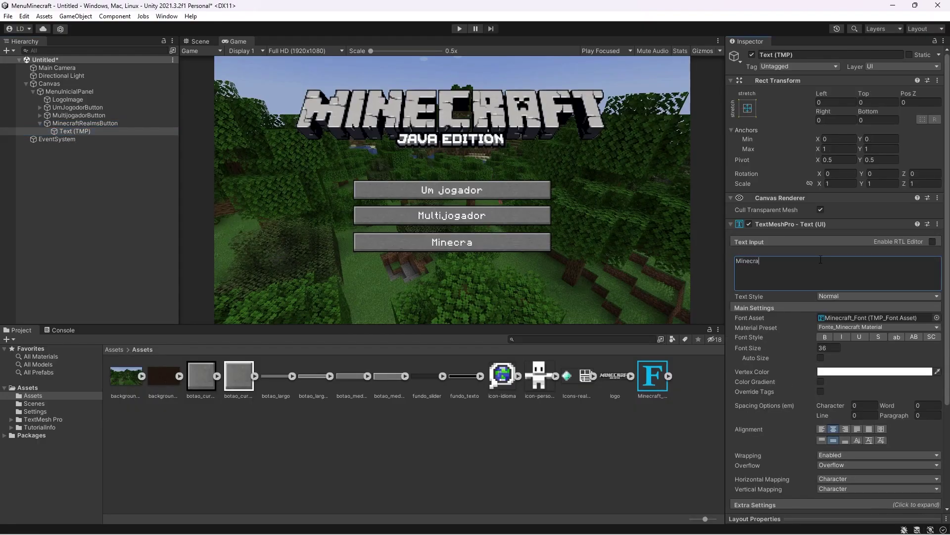
type(" Realms")
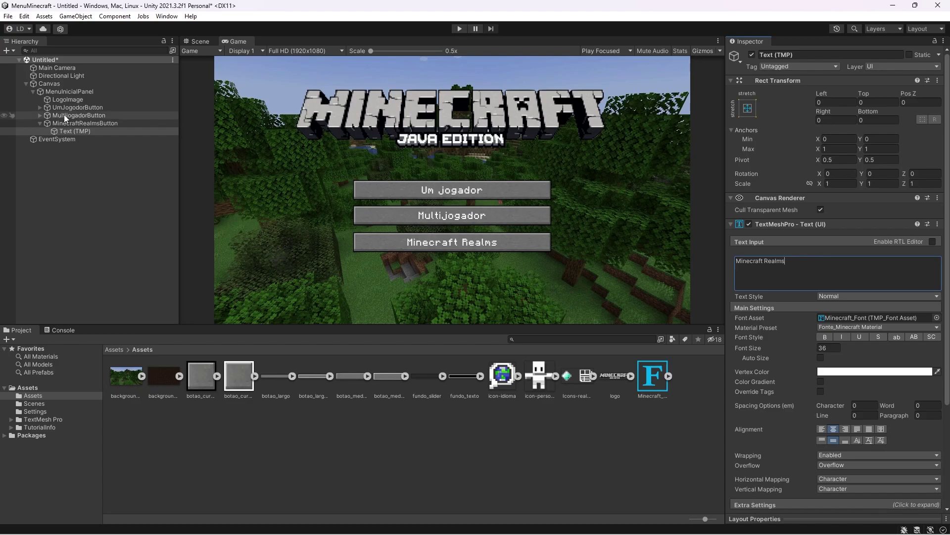
Add a UI image inside MinecraftRealmsButton, 200 wide and 50 high.
left_click(83, 123)
right_click(81, 126)
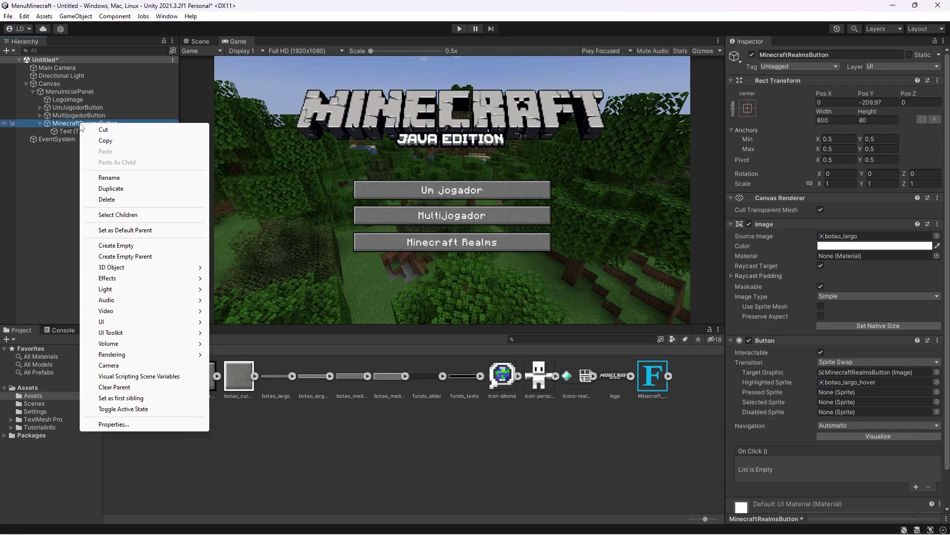
mouse_move(120, 323)
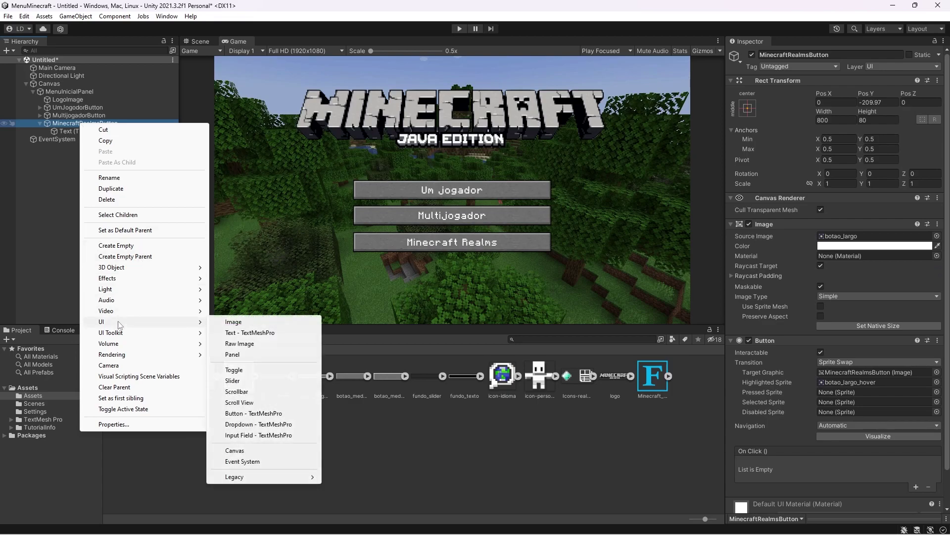
left_click(290, 323)
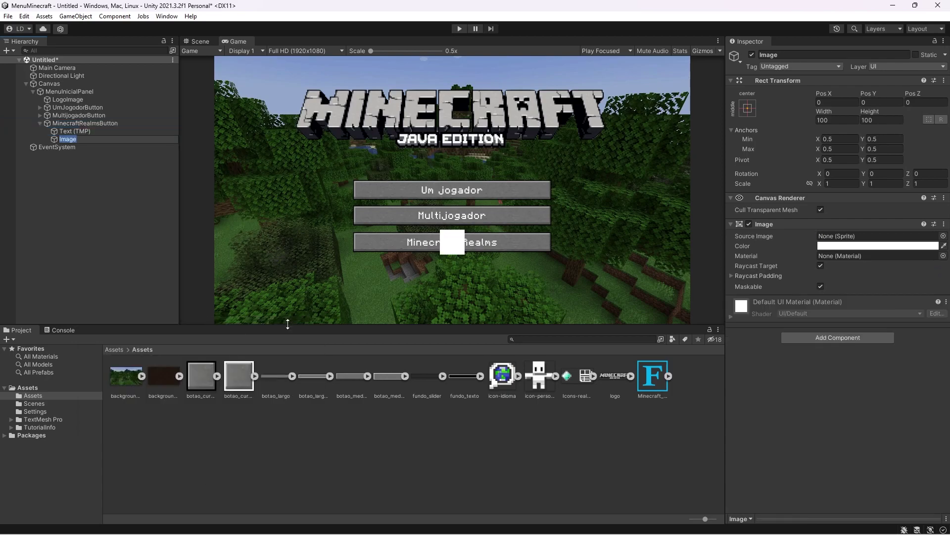
left_click(848, 121)
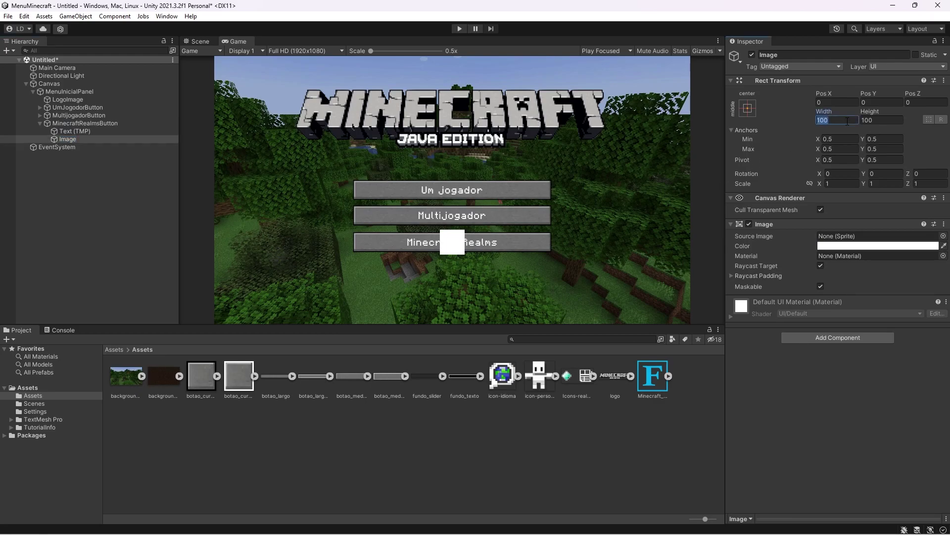
type("200")
key("Tab")
type("50")
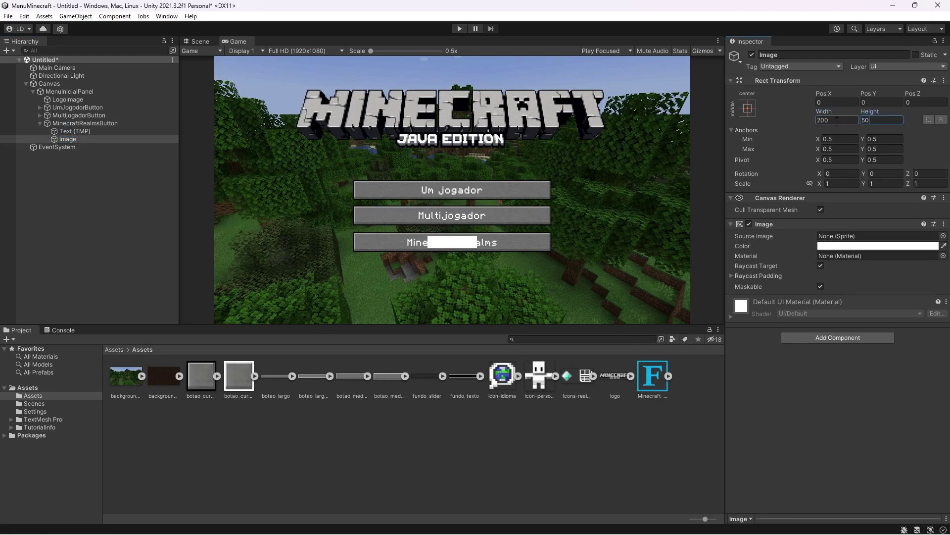
Anchor the new image to the button's middle right and shift its X position to about -113.
left_click(748, 108)
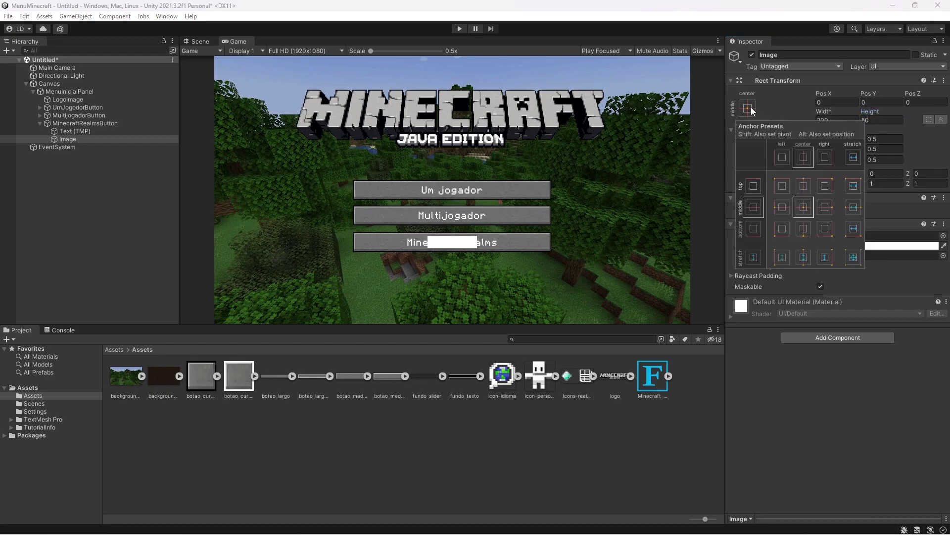
left_click(828, 208)
left_click_drag(821, 95, 400, 134)
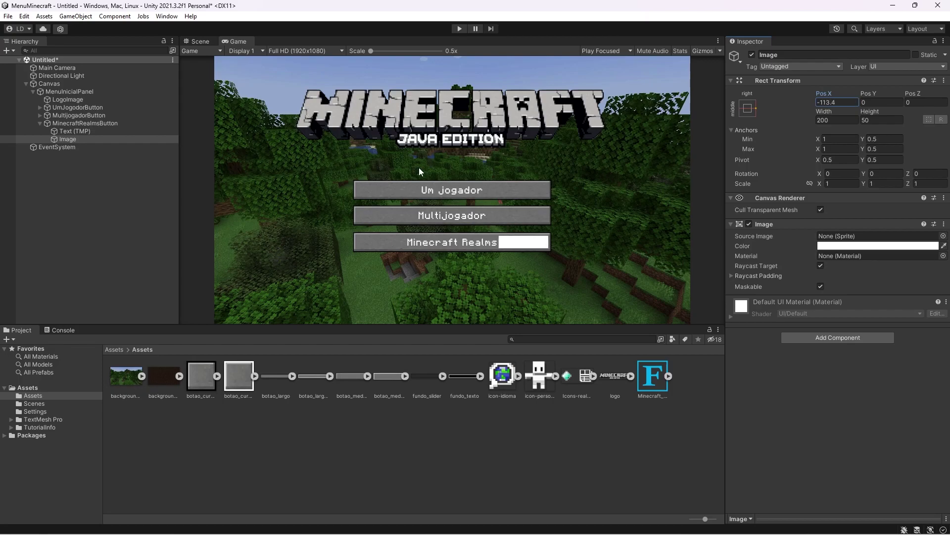
Give the image the Icons-realms sprite with Preserve Aspect enabled, and shift its X position to about -82.
left_click_drag(582, 383, 762, 239)
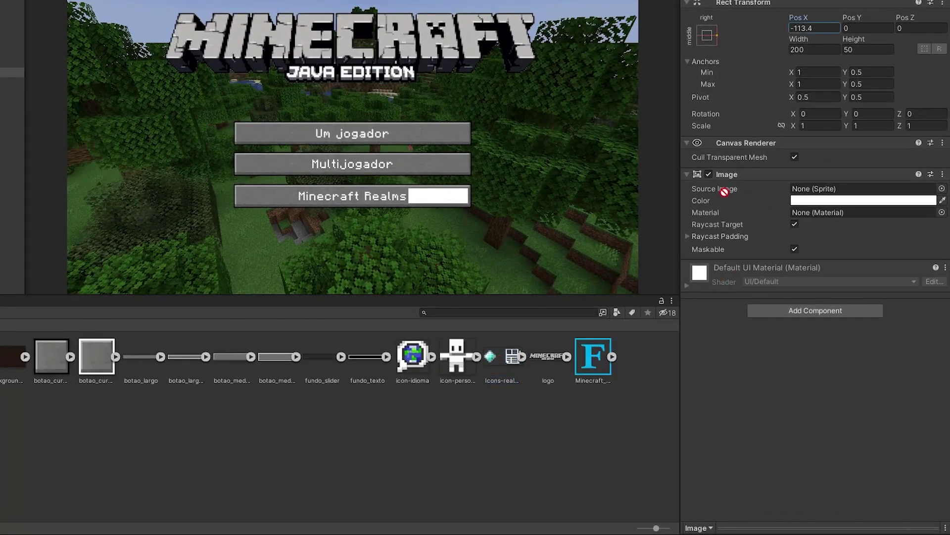
left_click_drag(724, 192, 825, 194)
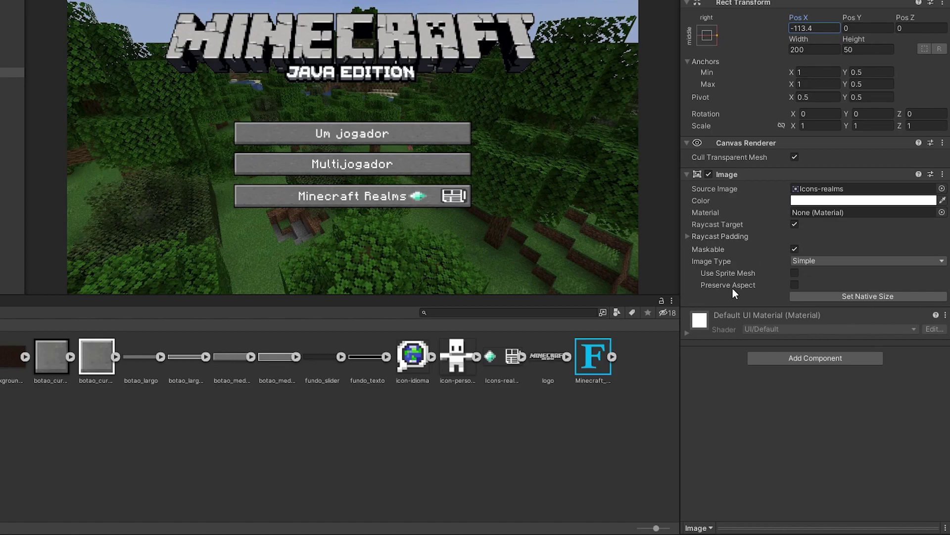
left_click(795, 284)
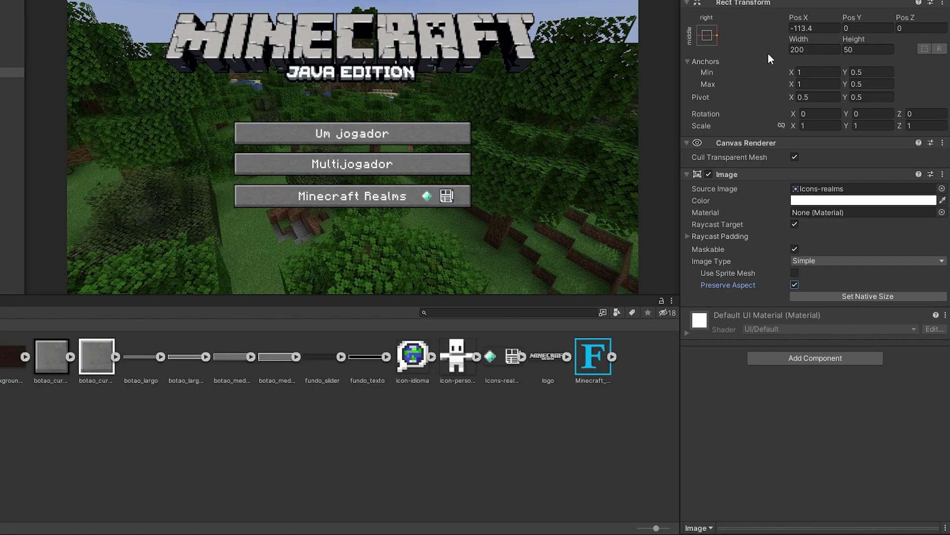
left_click_drag(798, 17, 833, 19)
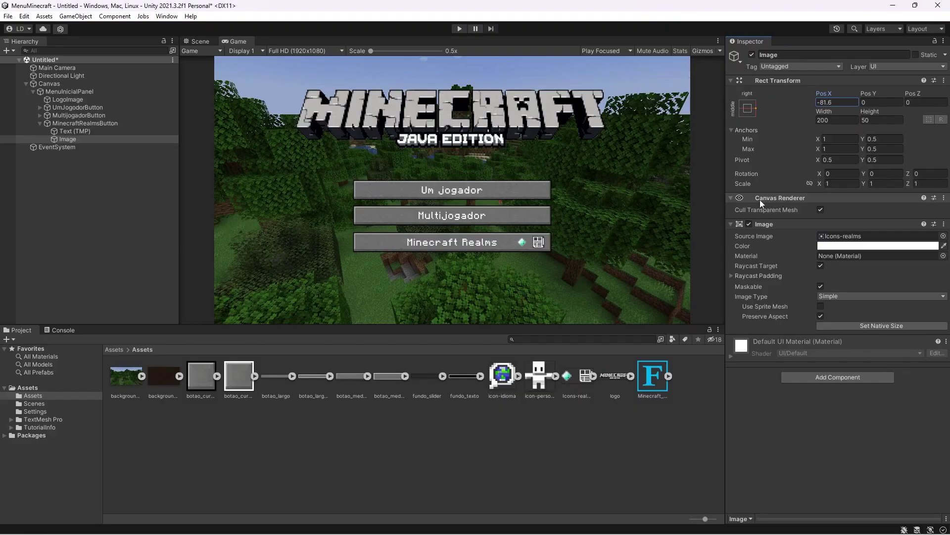
Duplicate MinecraftRealmsButton and lower the copy to a Y position of about -364.
left_click(70, 122)
left_click(39, 123)
key("ctrl+d")
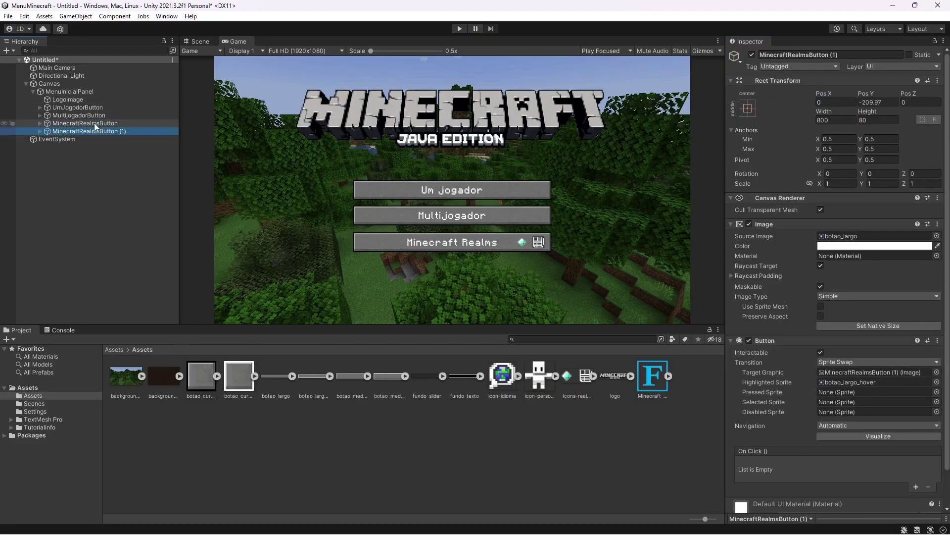
left_click(873, 91)
left_click_drag(873, 90, 639, 135)
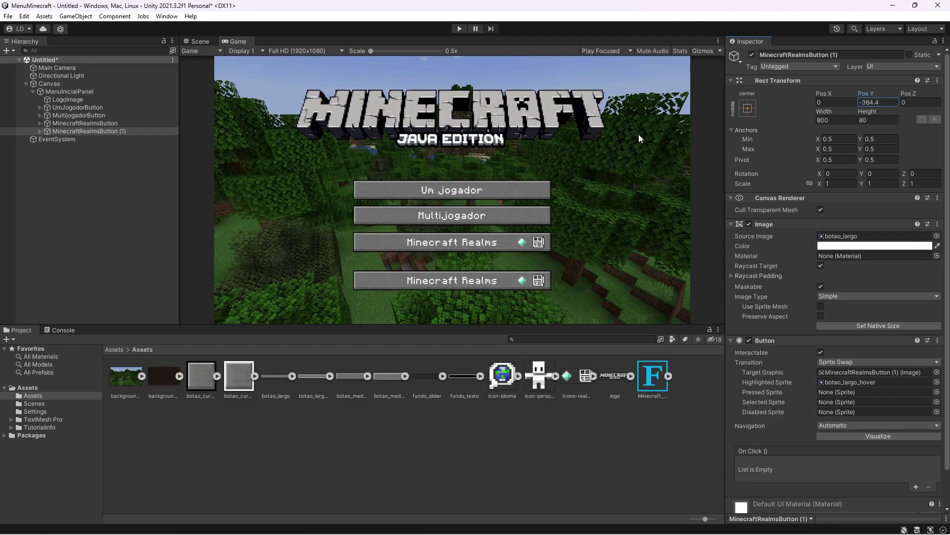
Make the duplicated button 390 wide, with botao_medio as source image and botao_medio_hover as highlighted sprite.
left_click(834, 120)
type("390")
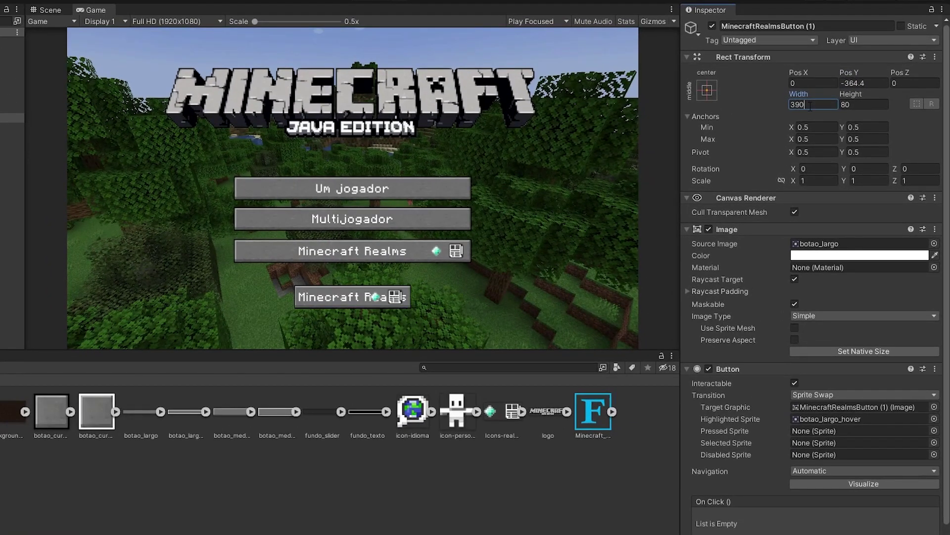
left_click(812, 112)
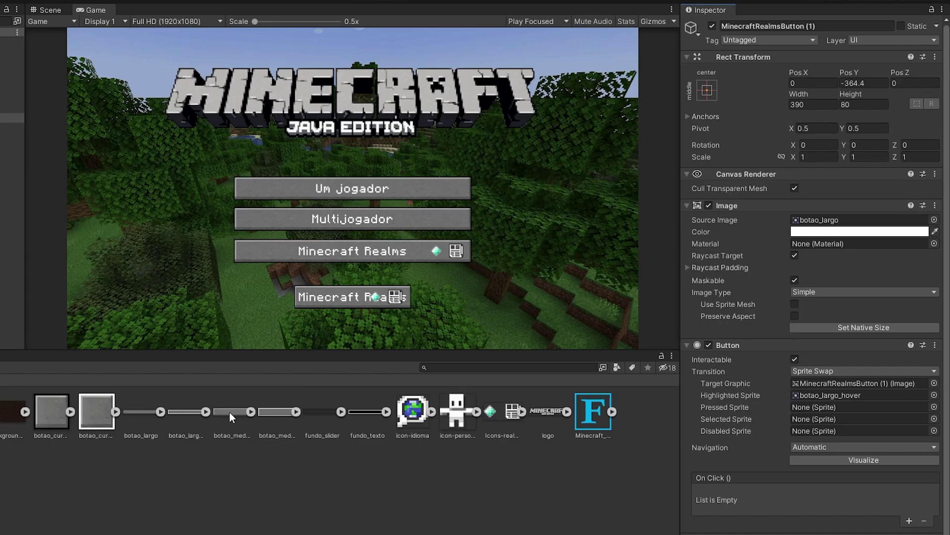
left_click_drag(228, 412, 813, 226)
left_click_drag(272, 417, 849, 395)
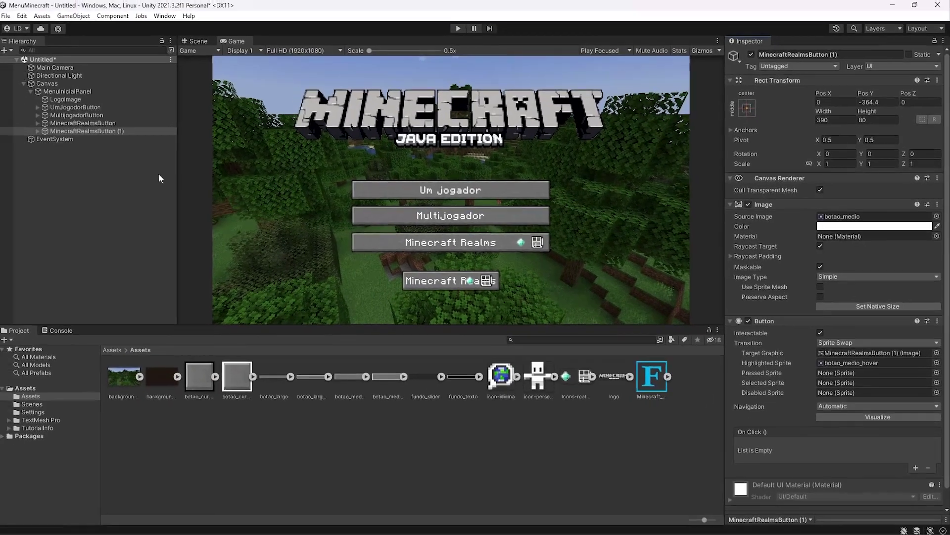
Delete the realms icon image from the duplicated button and select its child text.
left_click(40, 131)
left_click(67, 147)
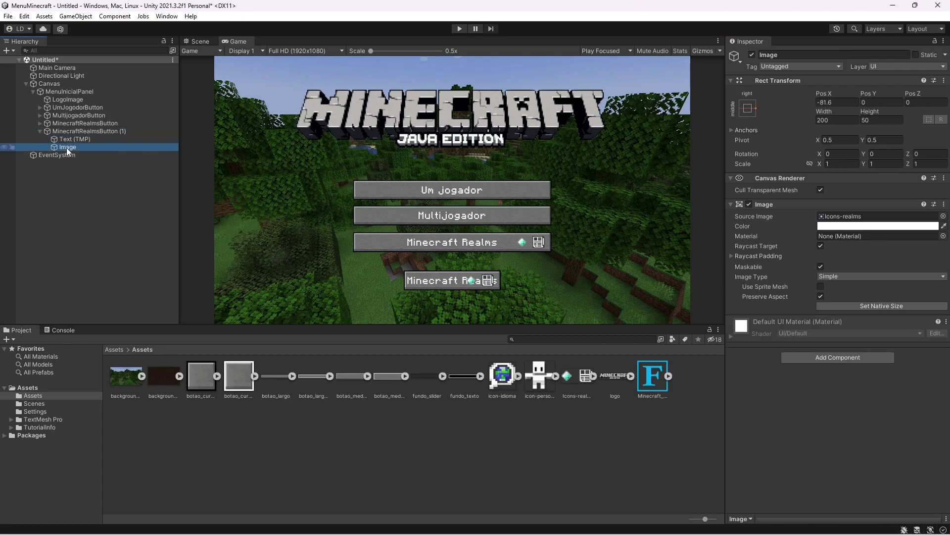
key("Delete")
left_click(70, 139)
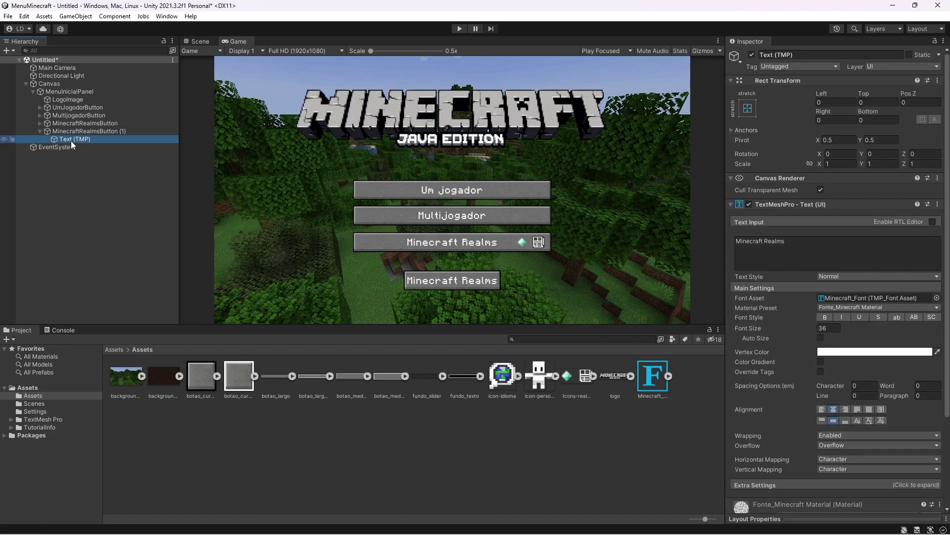
Change the duplicated button's label to "Opções..." and rename the button OpcoesButton.
left_click(802, 238)
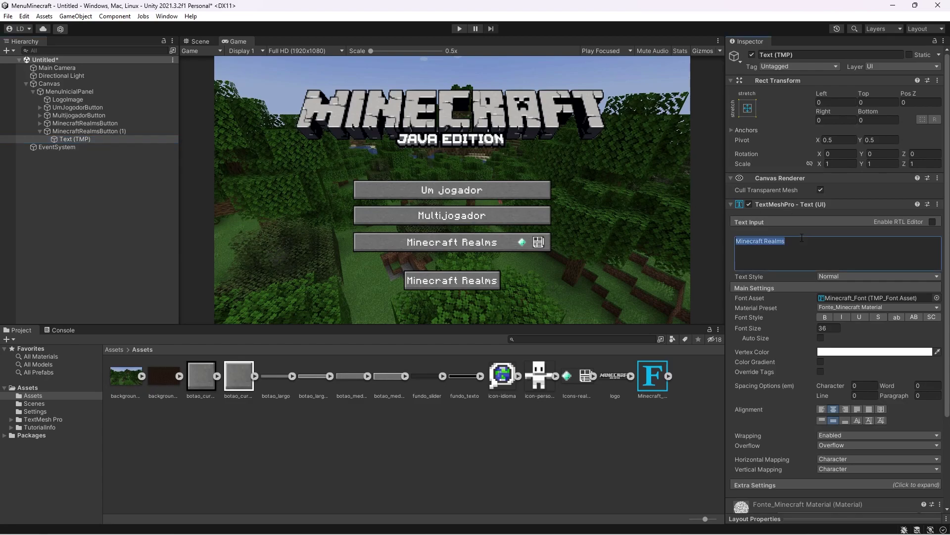
type("Opções...")
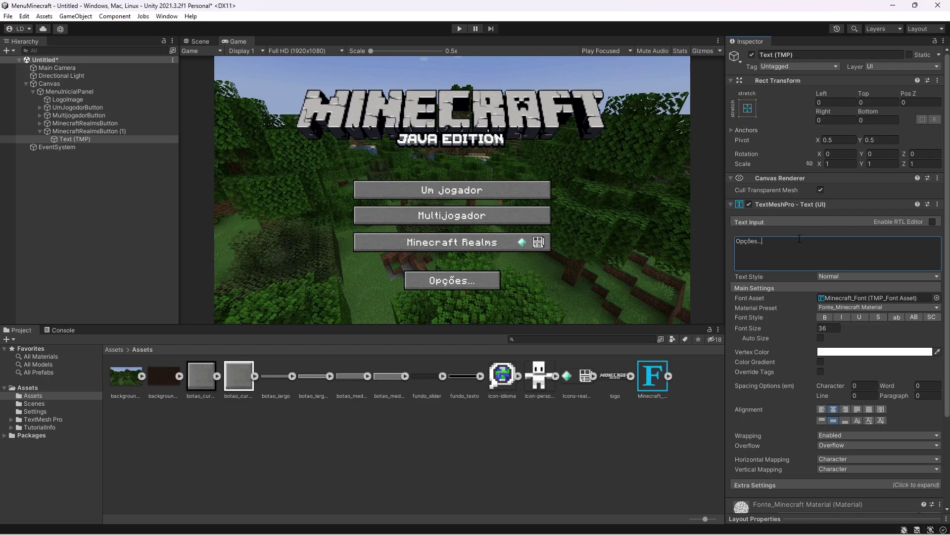
left_click(122, 131)
left_click(122, 132)
type("OpcoesB")
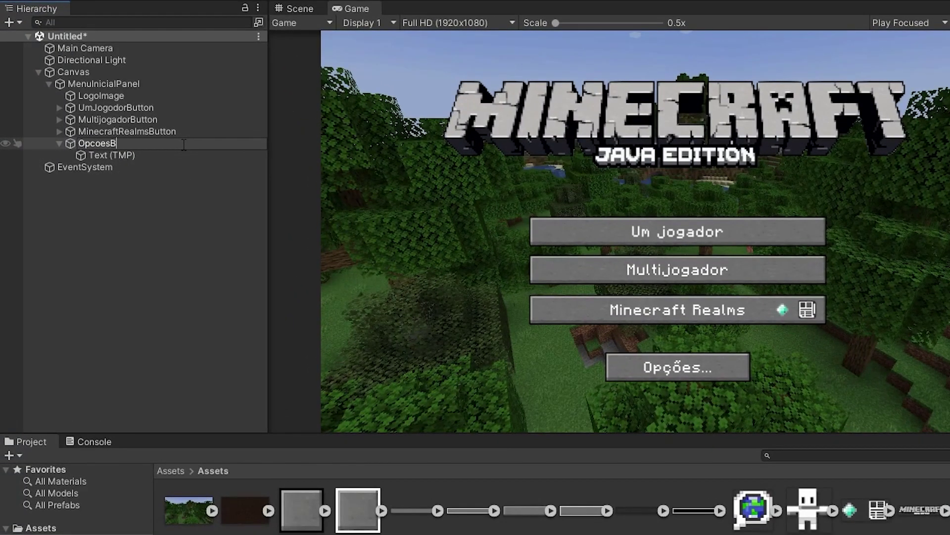
type("utton")
key("Return")
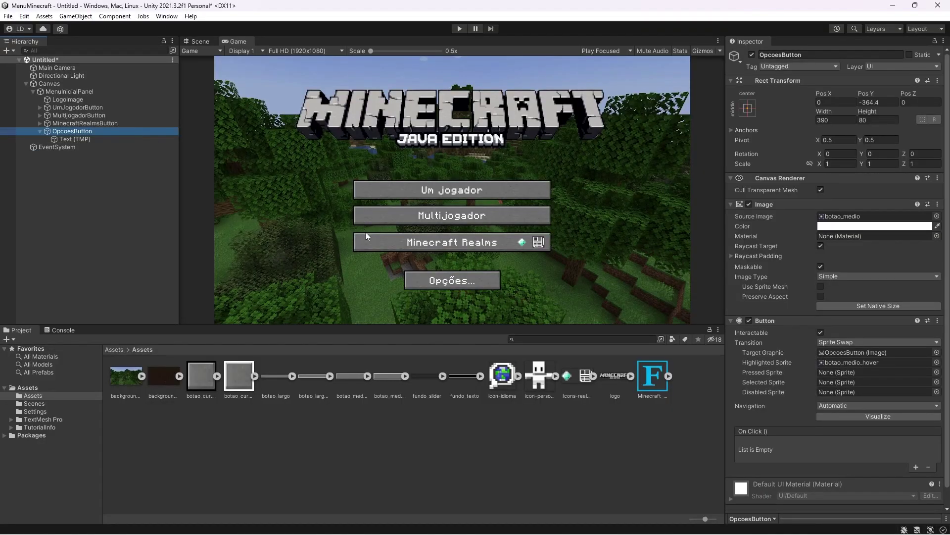
Shift OpcoesButton to an X position of -205 and duplicate it as SairDoJogoButton.
left_click_drag(832, 92, 598, 107)
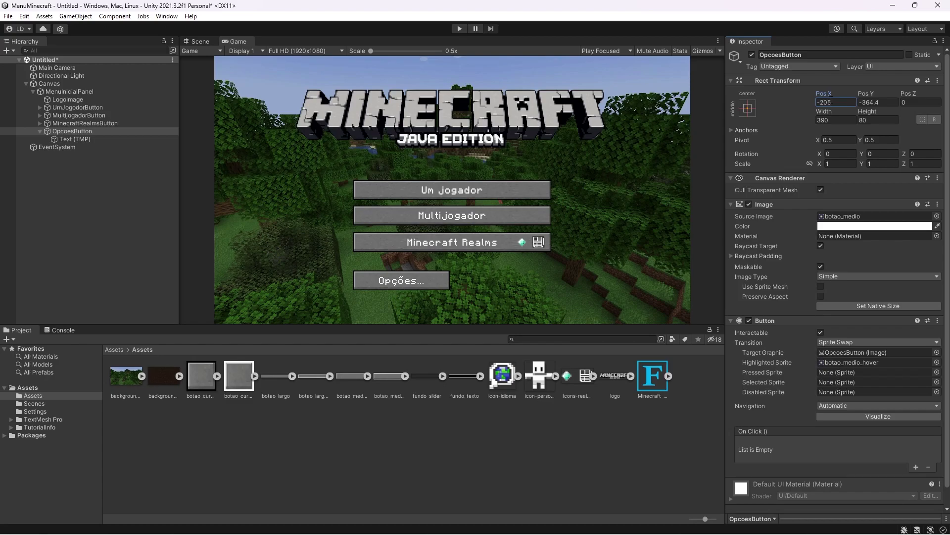
left_click(87, 131)
left_click(40, 132)
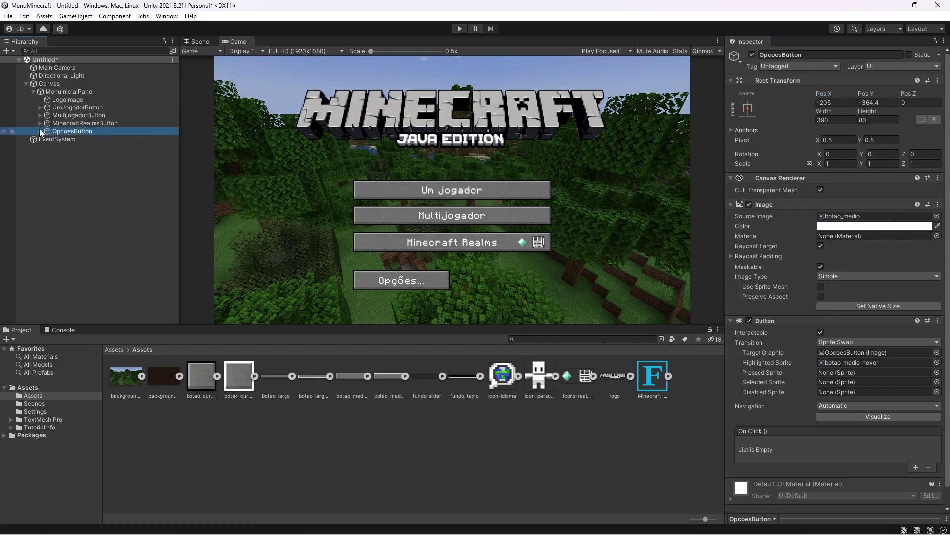
key("ctrl+d")
key("F2")
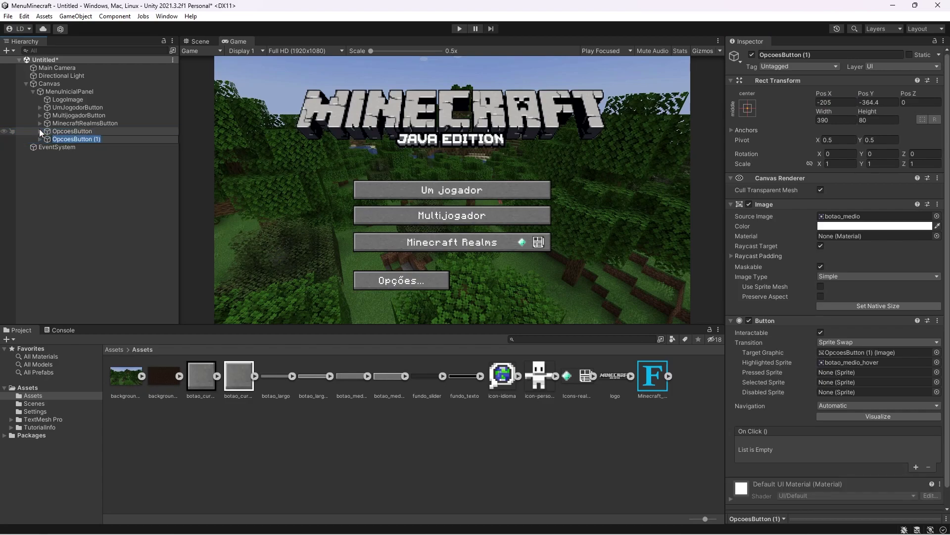
type("SairDoJogoButton")
key("Return")
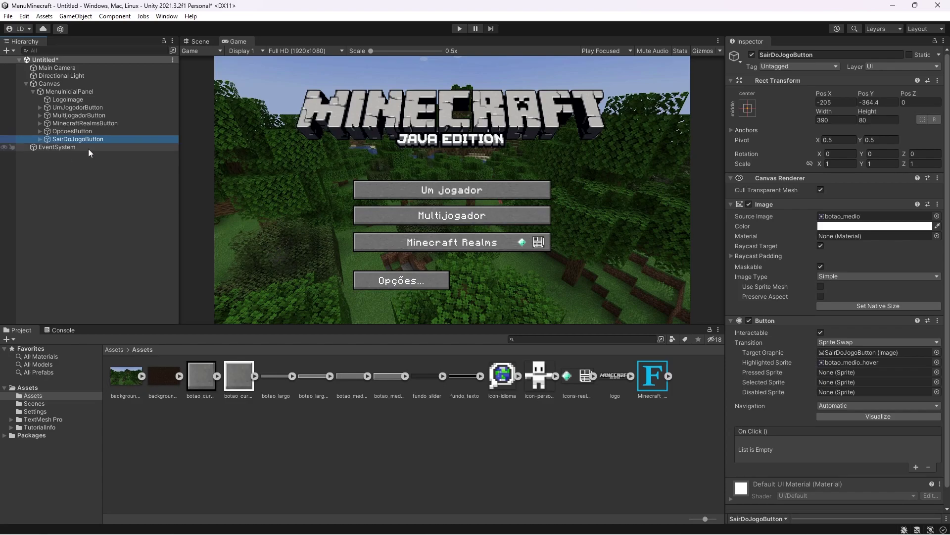
Set SairDoJogoButton's X position to 205 and change its label to "Sair do jogo".
left_click(842, 102)
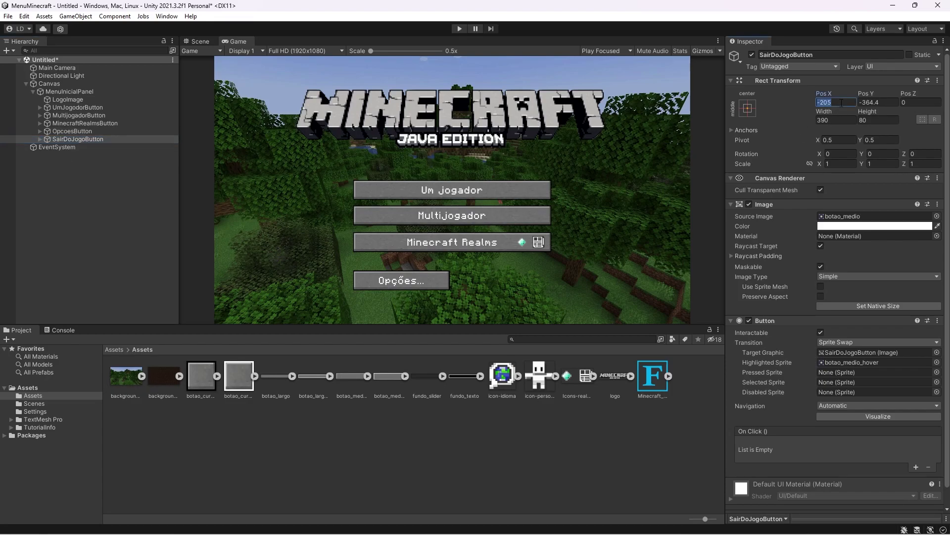
key("Left")
key("Delete")
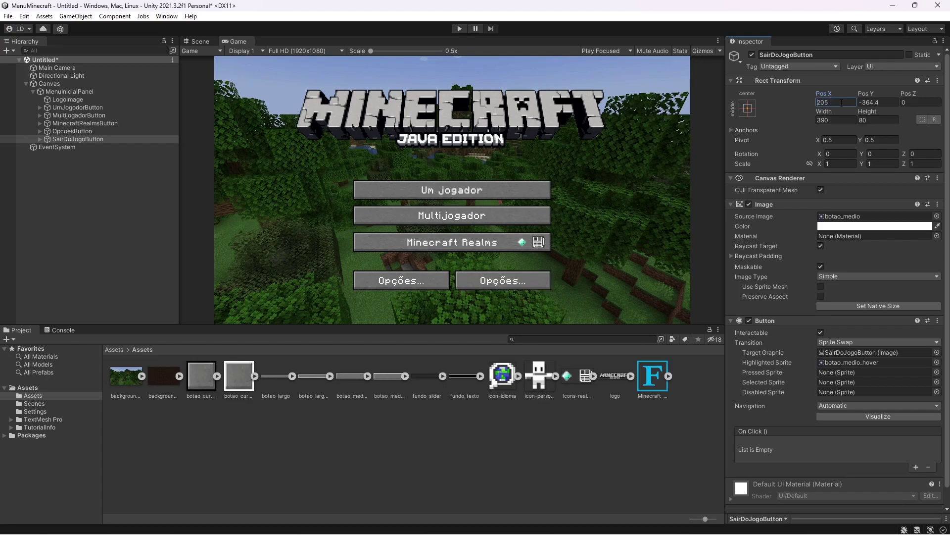
left_click(40, 139)
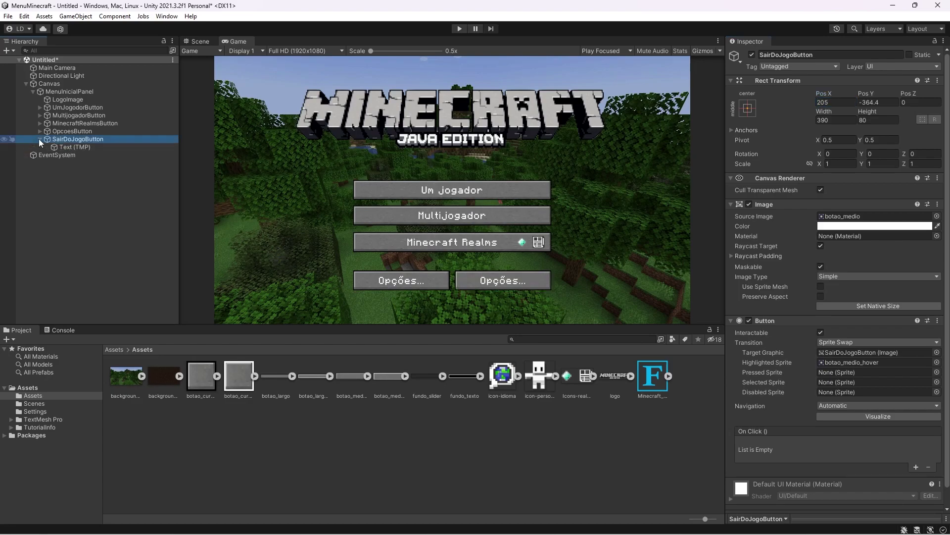
left_click(64, 147)
left_click(845, 252)
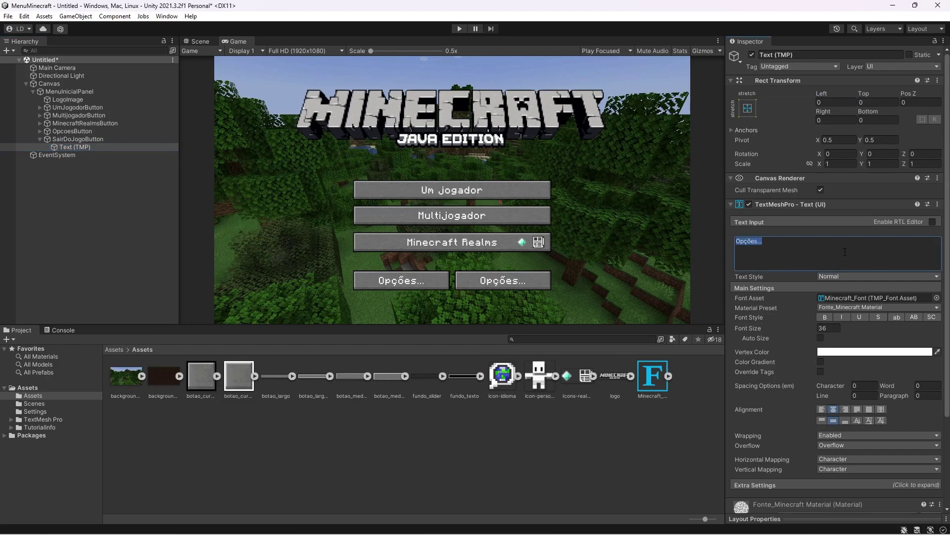
type("Sair do jogo")
Duplicate SairDoJogoButton and give the copy a width of 80 and an X position of 460.
left_click(85, 139)
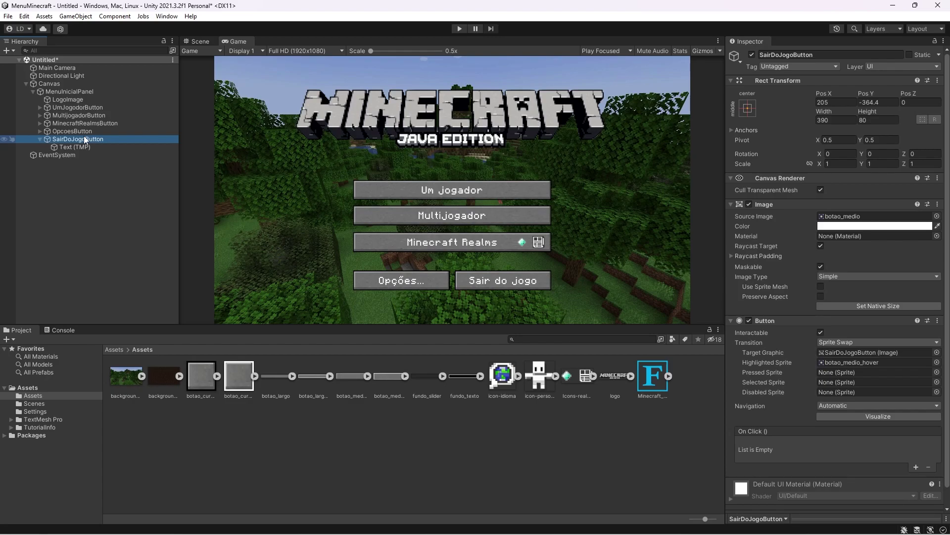
key("ctrl+d")
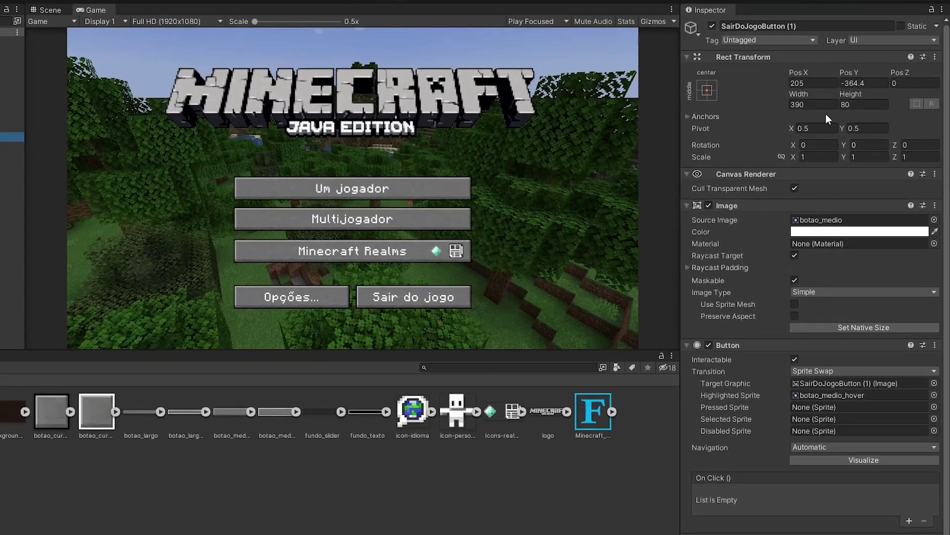
left_click(823, 104)
type("80")
left_click_drag(801, 70, 841, 124)
left_click(797, 83)
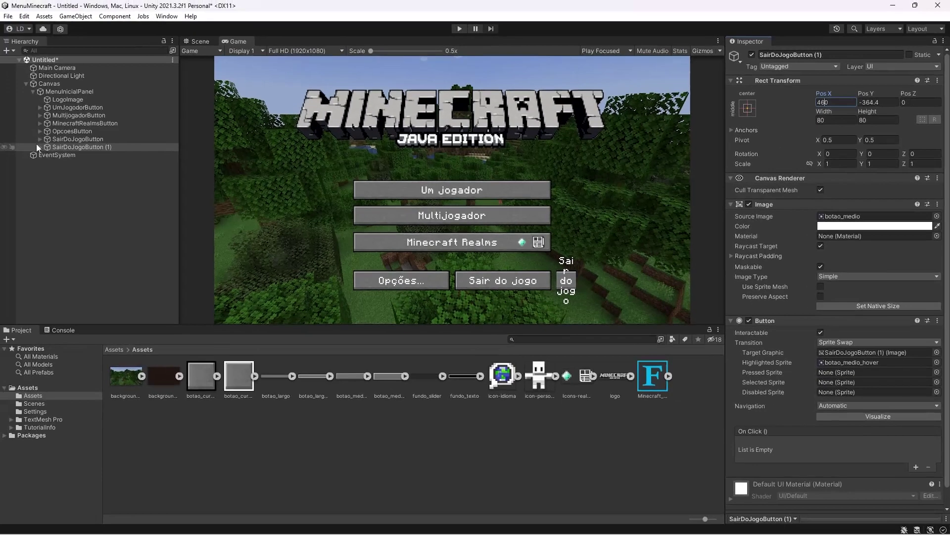
Delete the child text from the small duplicated button.
left_click(39, 146)
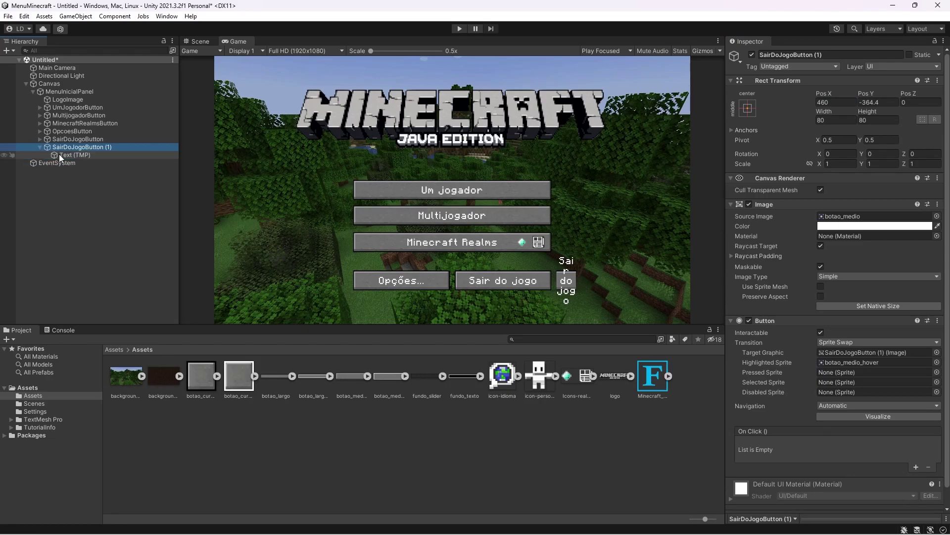
left_click(59, 154)
key("Delete")
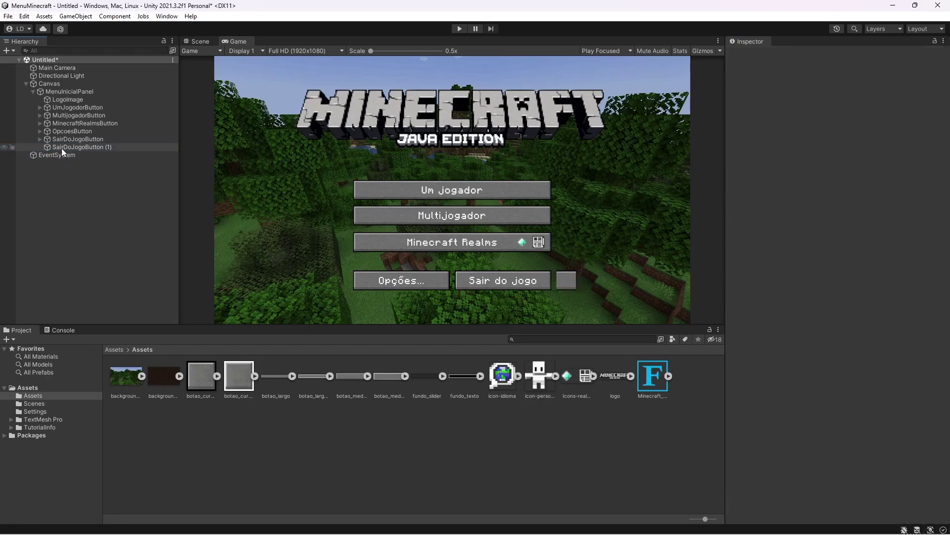
Add a 50 by 50 UI image inside the small button and give it the icon-personagem sprite.
left_click(62, 148)
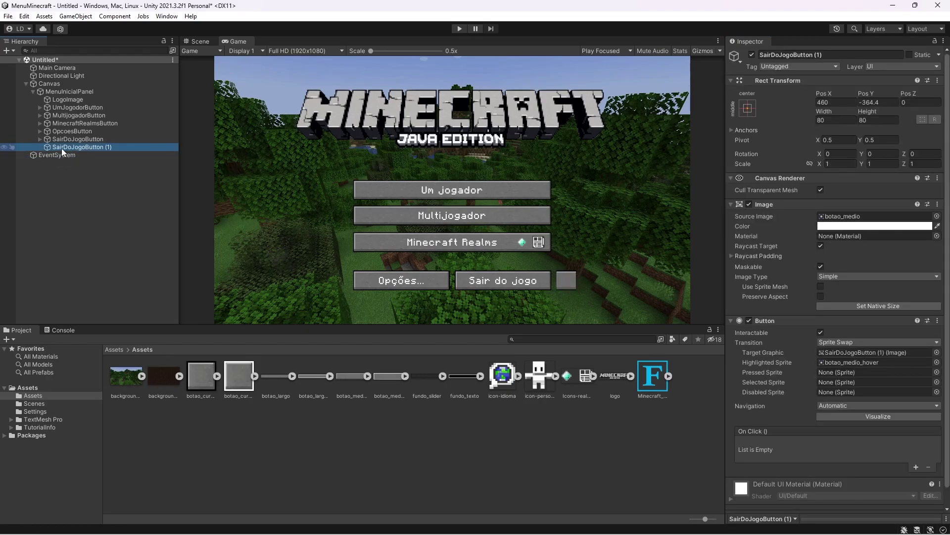
right_click(61, 148)
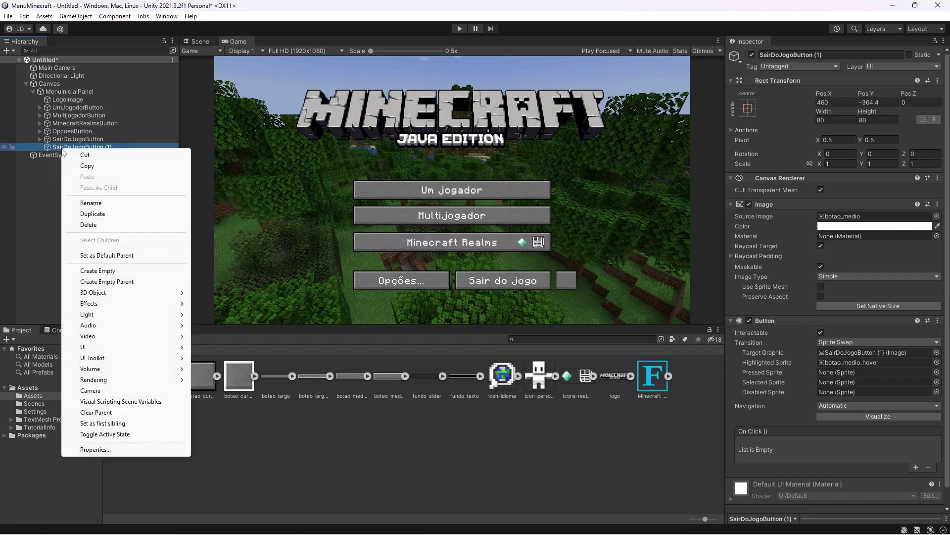
mouse_move(104, 347)
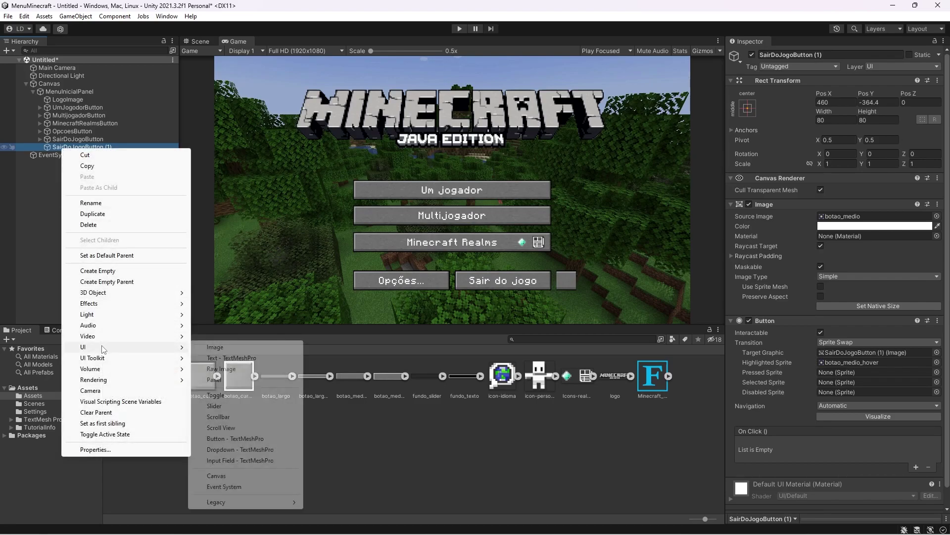
left_click(214, 347)
left_click(838, 120)
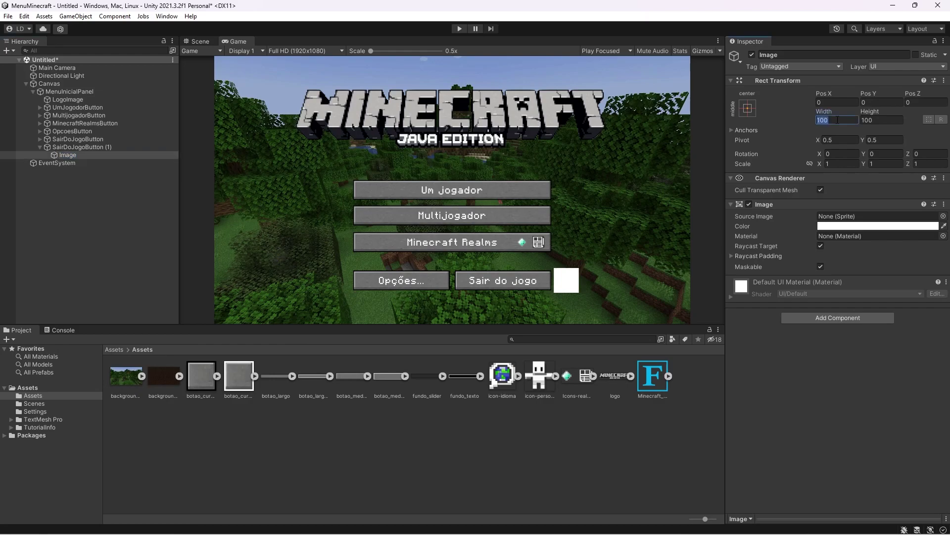
type("50")
key("Tab")
type("50")
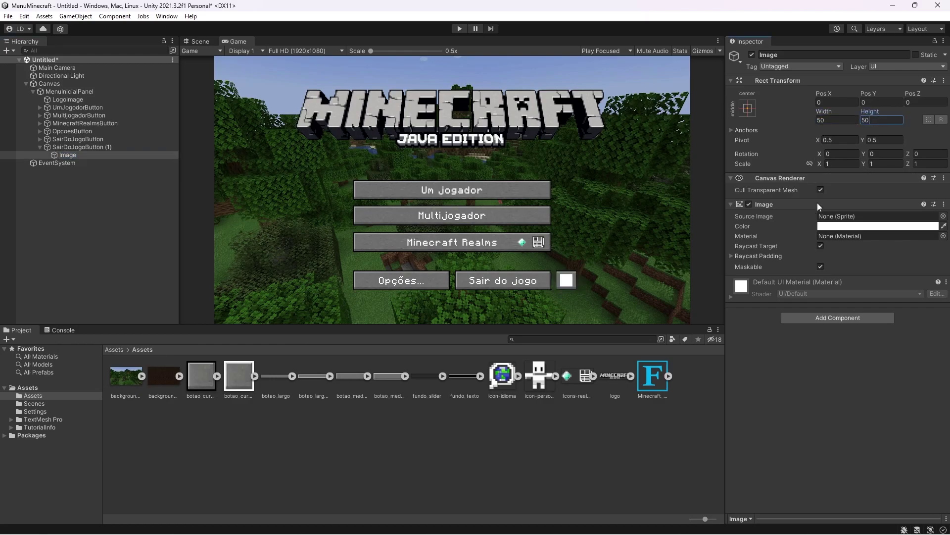
left_click_drag(542, 382, 844, 219)
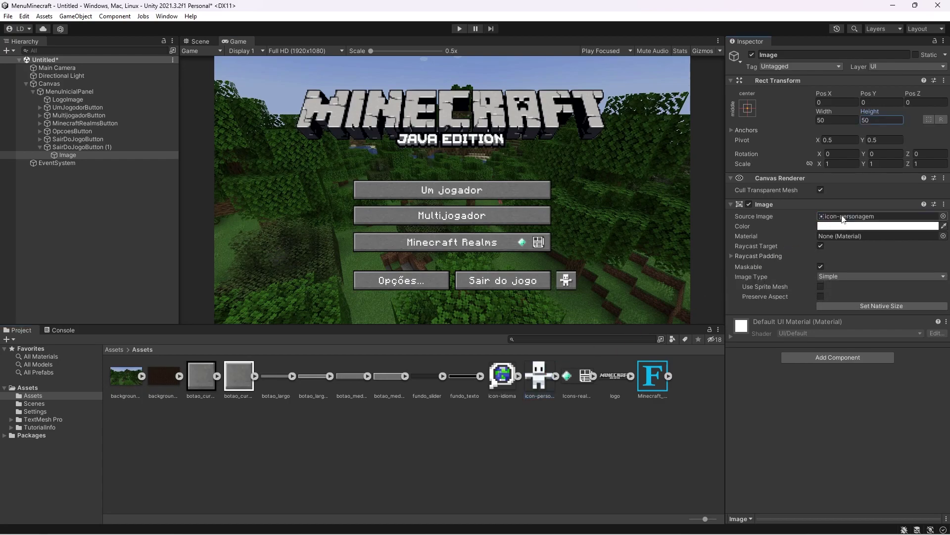
Give the small button botao_curto as source image and botao_curto_hover as highlighted sprite.
left_click(92, 148)
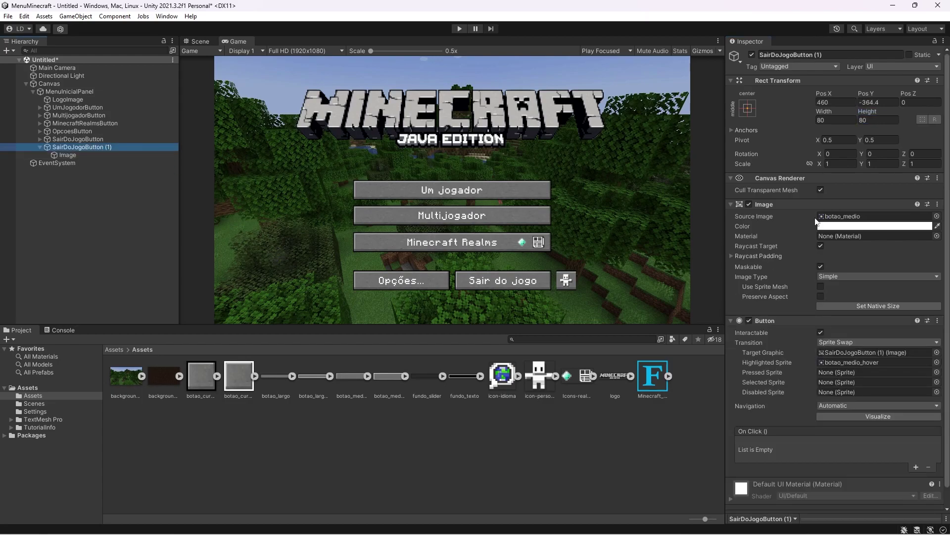
left_click_drag(200, 382, 843, 217)
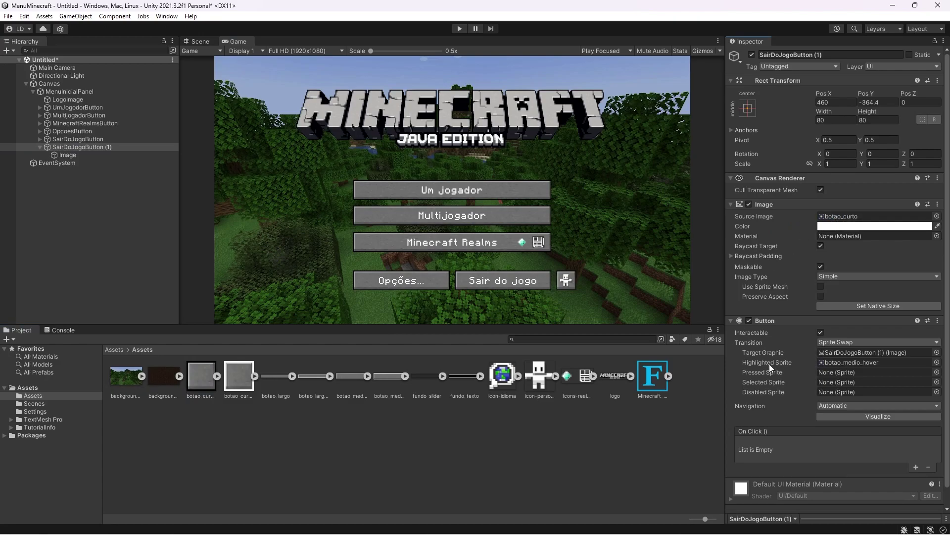
left_click_drag(239, 378, 859, 363)
Rename the small button SairDoJogoButton (1) as PesonagemButton.
left_click(91, 147)
left_click(91, 147)
type("Pe")
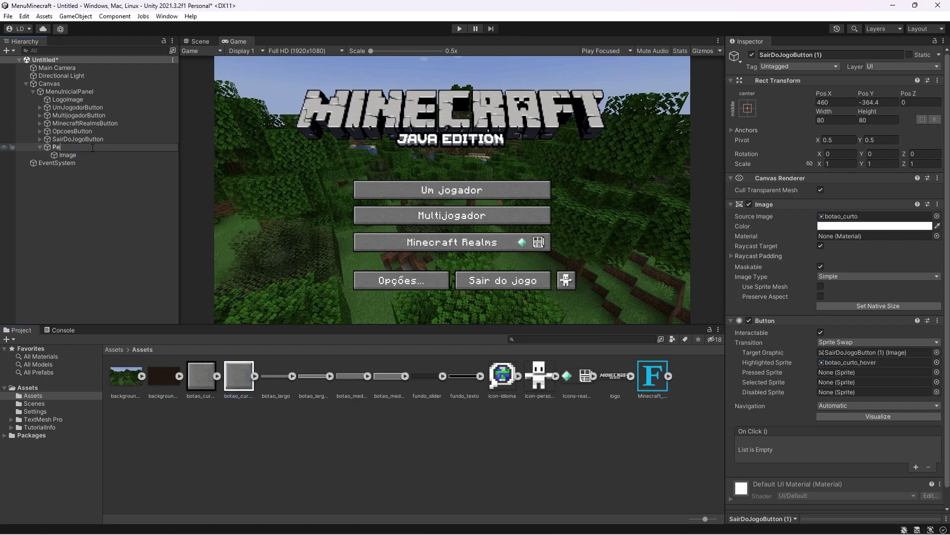
type("sonagemButton")
key("Return")
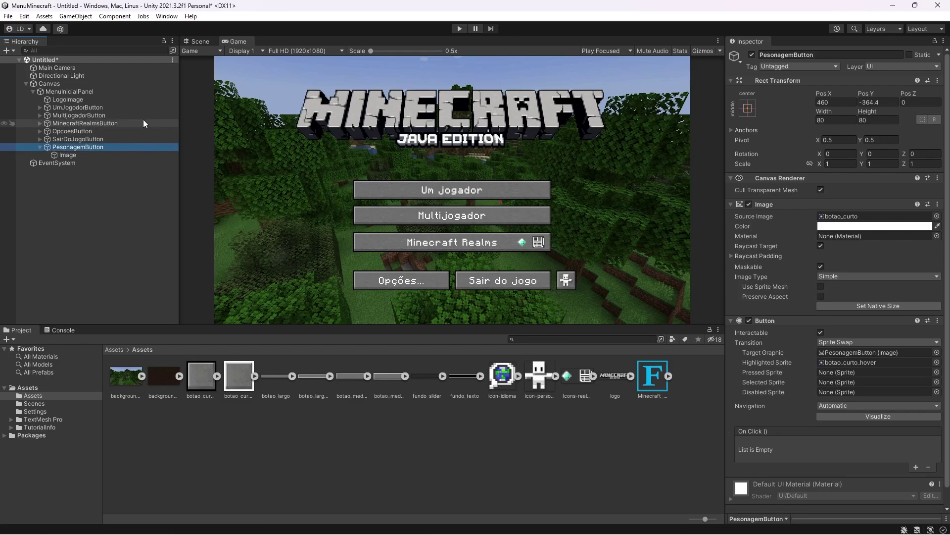
Duplicate PesonagemButton and set the copy's X position to -460.
key("ctrl+d")
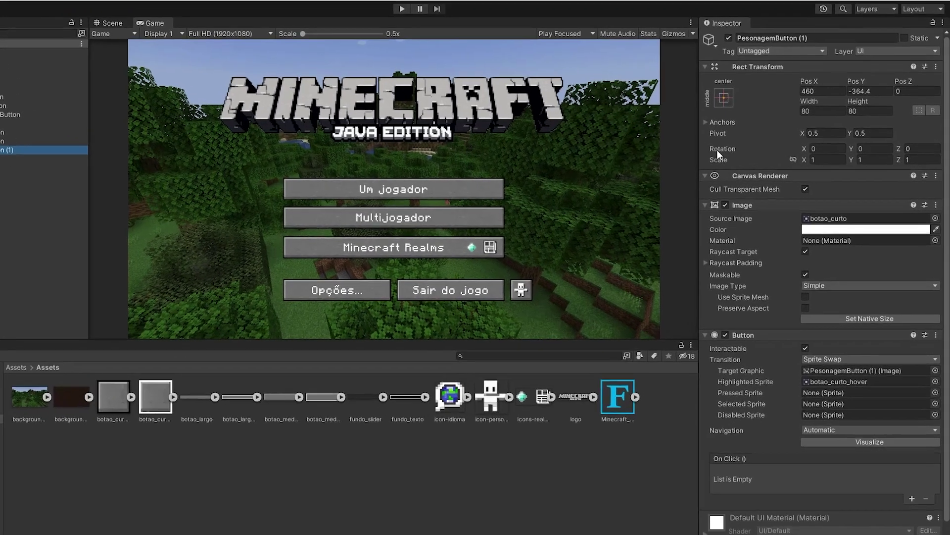
left_click(834, 101)
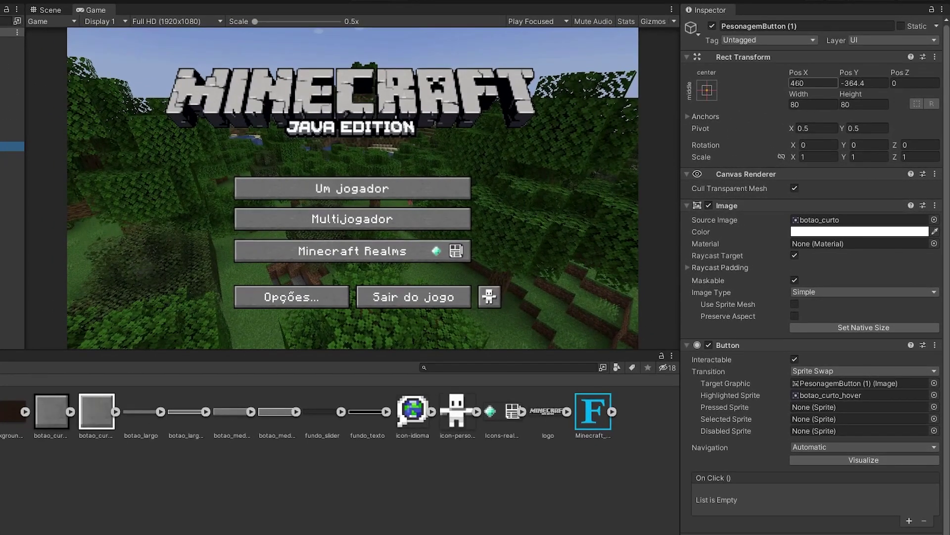
key("Home")
type("-")
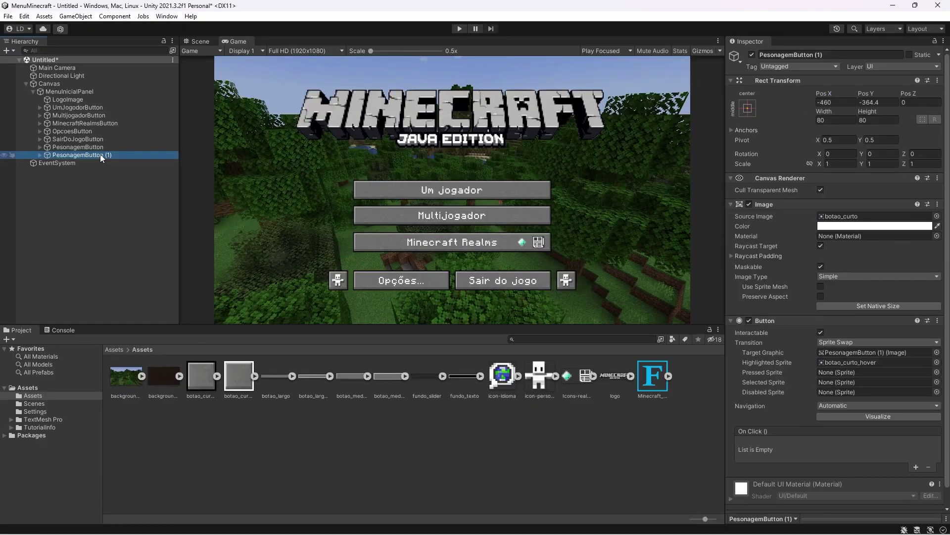
Rename the copied small button IdiomaButton and set its child image's source to the icon-idioma sprite.
left_click(102, 155)
type("I")
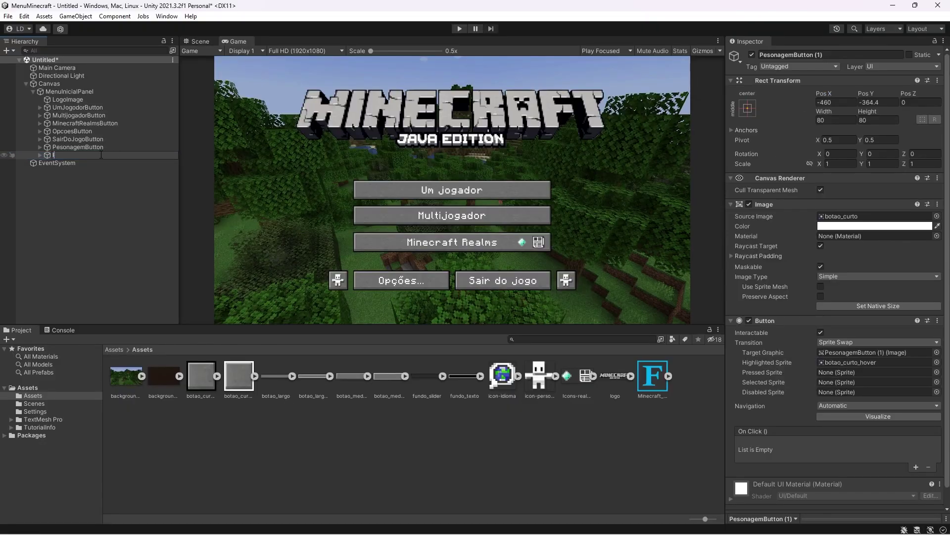
type("diomaButton")
key("Return")
left_click(40, 155)
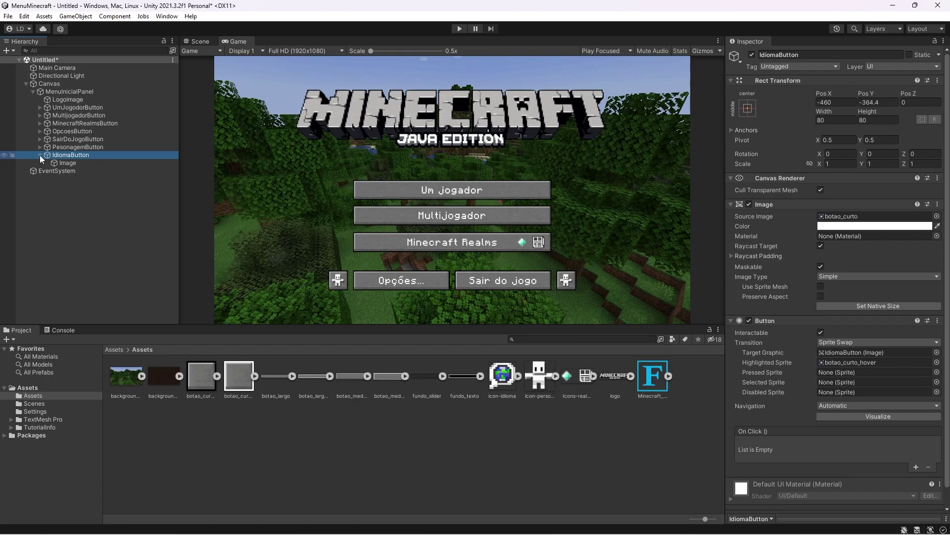
left_click(63, 162)
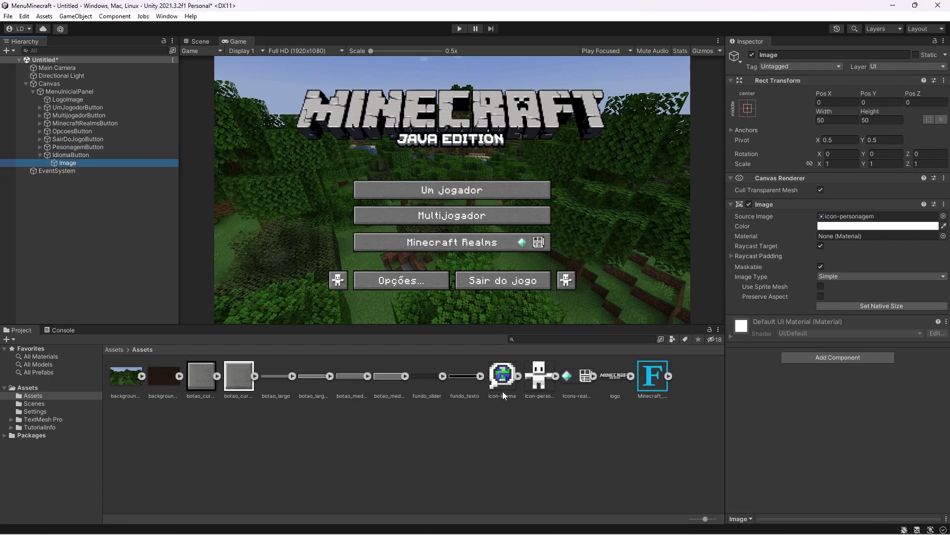
left_click_drag(501, 379, 837, 218)
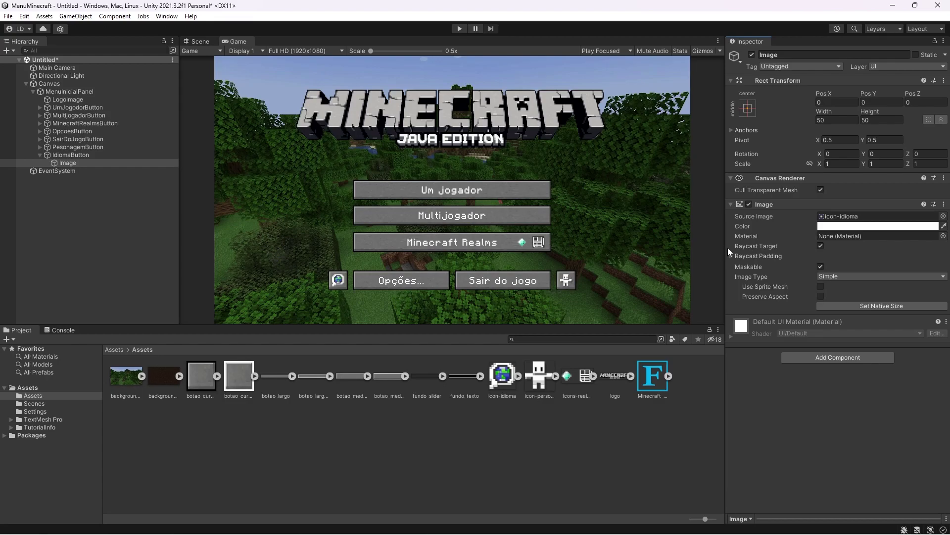
Run the scene in Play mode to test the menu.
left_click(460, 29)
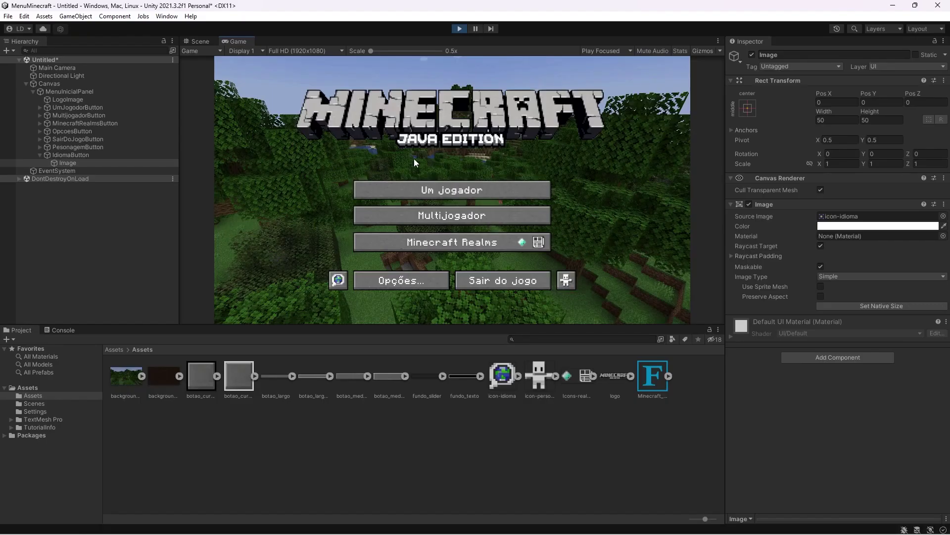
Stop Play mode and disable Raycast Target on the IdiomaButton's child image.
left_click(451, 8)
left_click(67, 163)
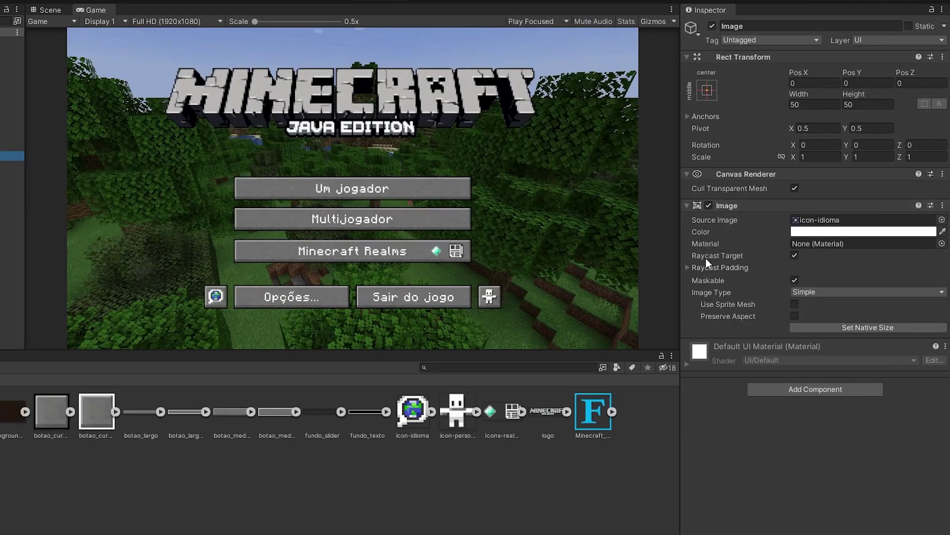
left_click(795, 255)
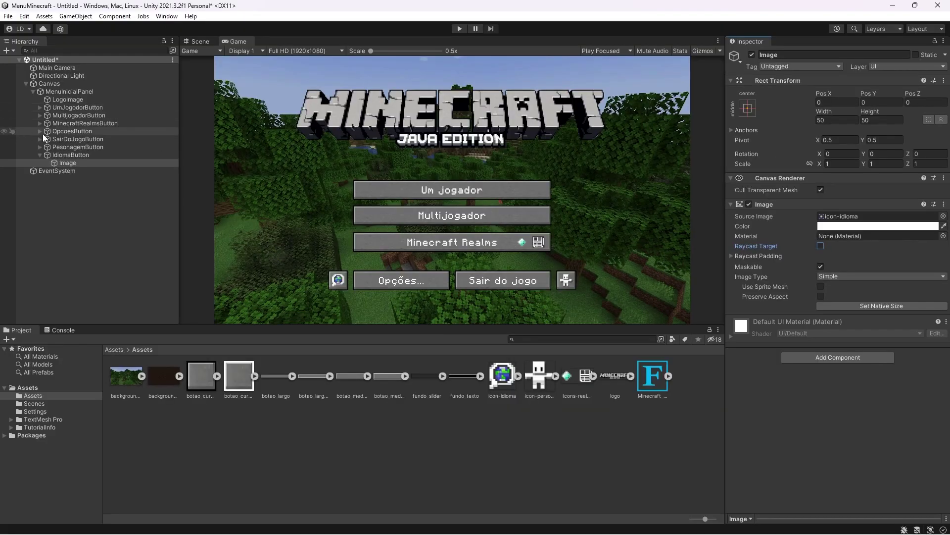
Disable Raycast Target on the child images of PesonagemButton and MinecraftRealmsButton.
left_click(39, 147)
left_click(67, 155)
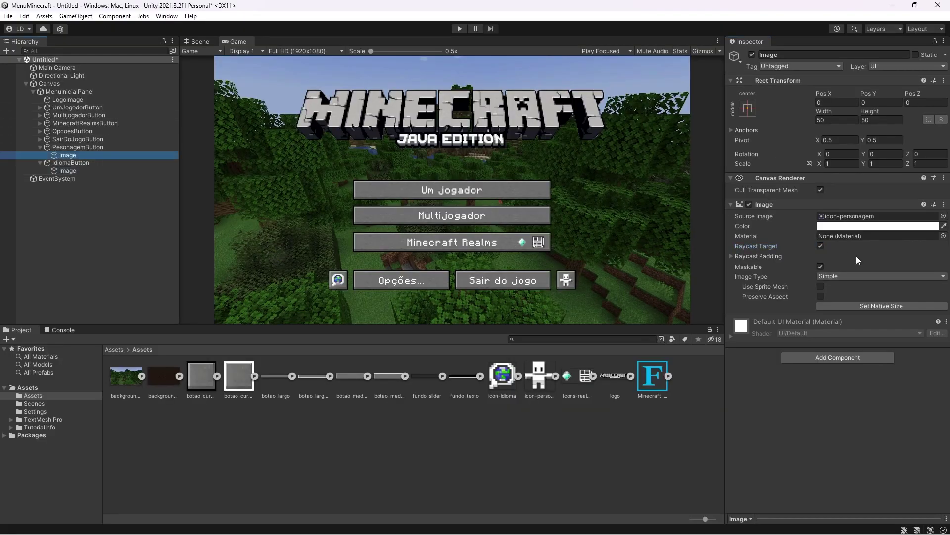
left_click(42, 147)
left_click(40, 147)
left_click(40, 122)
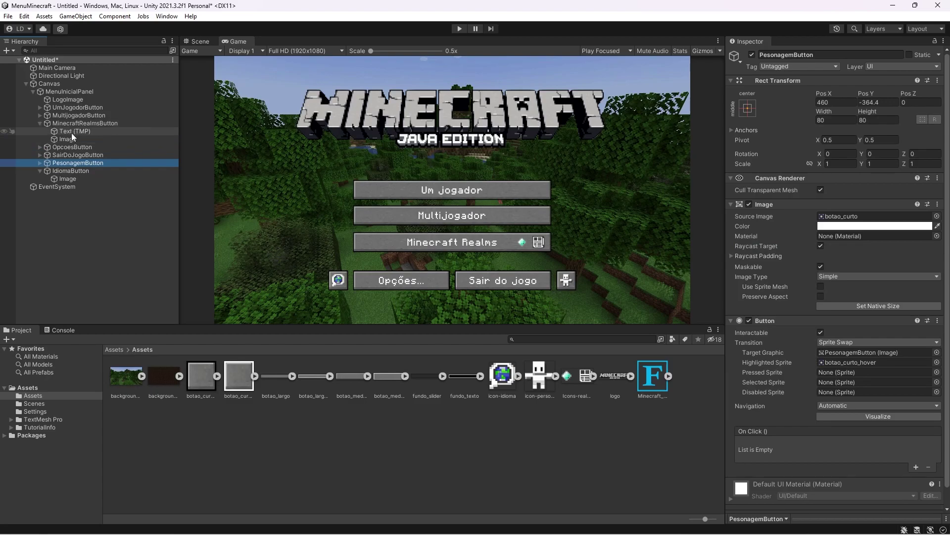
left_click(68, 139)
left_click(821, 246)
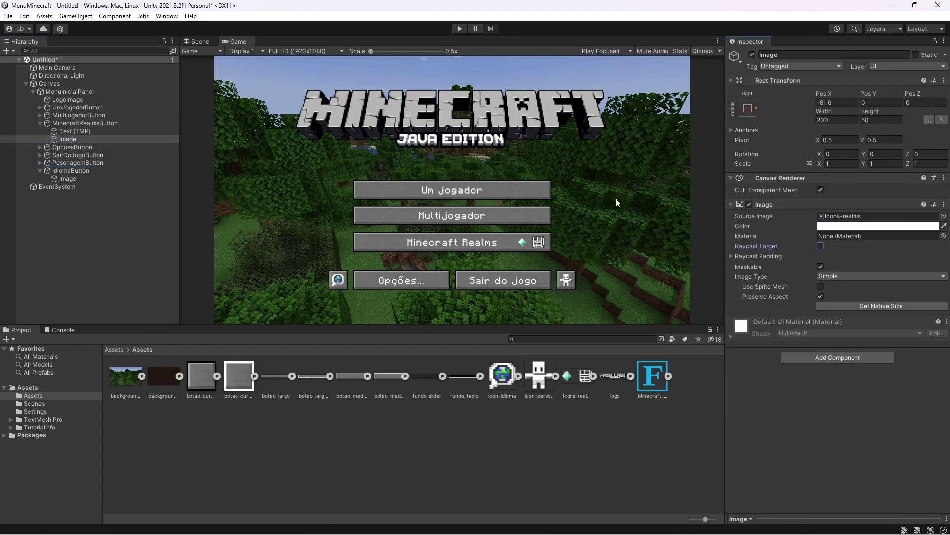
Run the scene to test the hover effect over the icon buttons, and stop Play mode again.
left_click(459, 28)
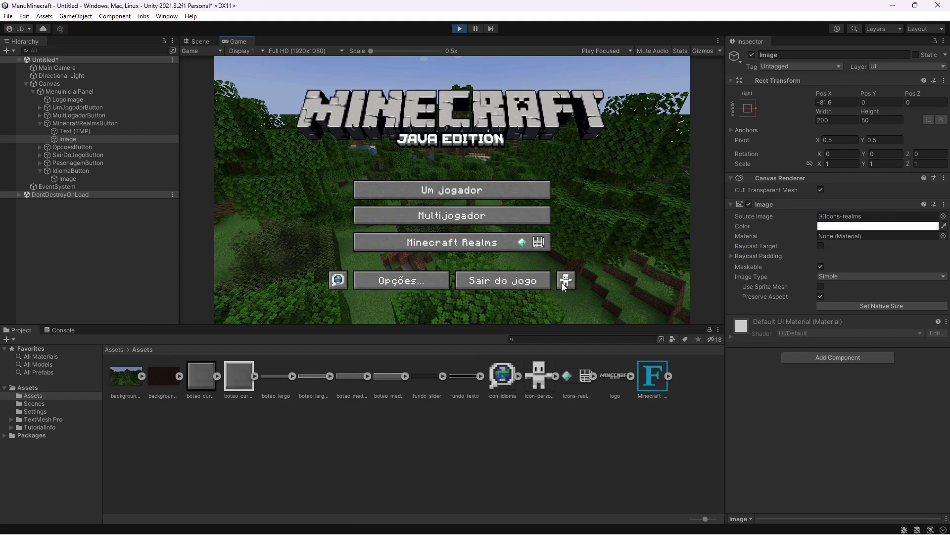
left_click(459, 28)
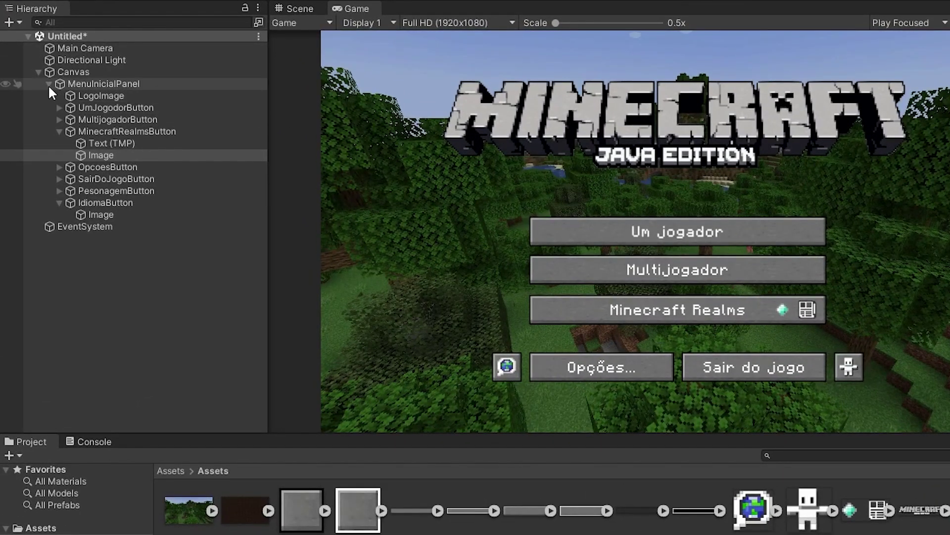
Collapse MenuInicialPanel and add a second UI panel under the Canvas.
left_click(49, 84)
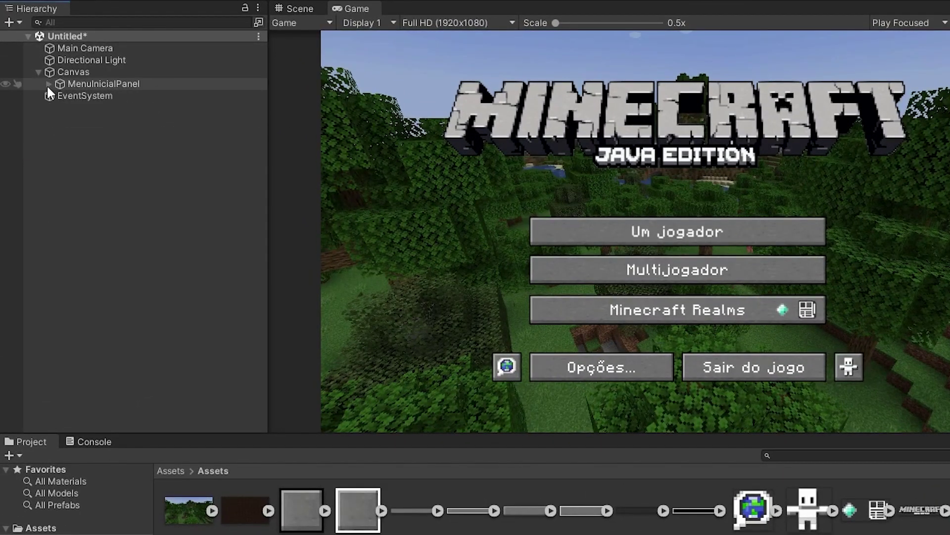
right_click(66, 73)
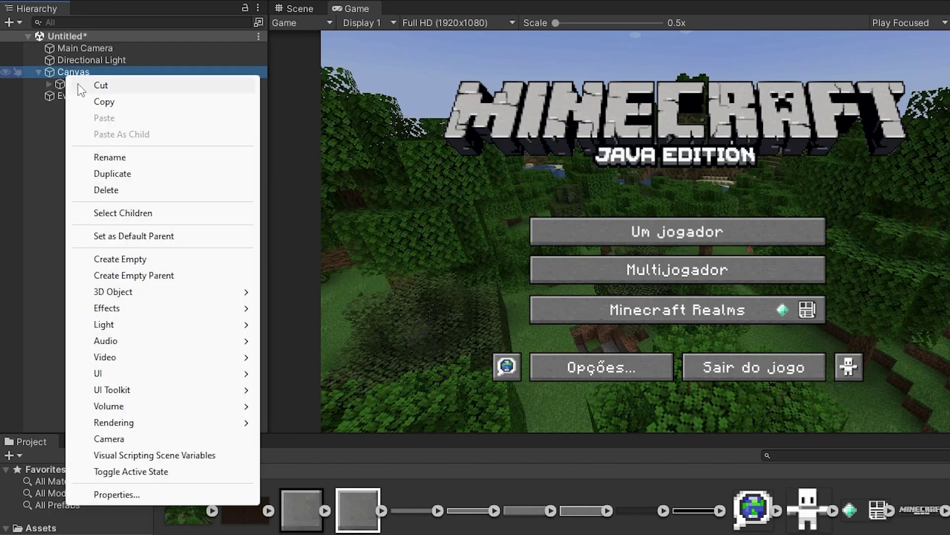
mouse_move(131, 374)
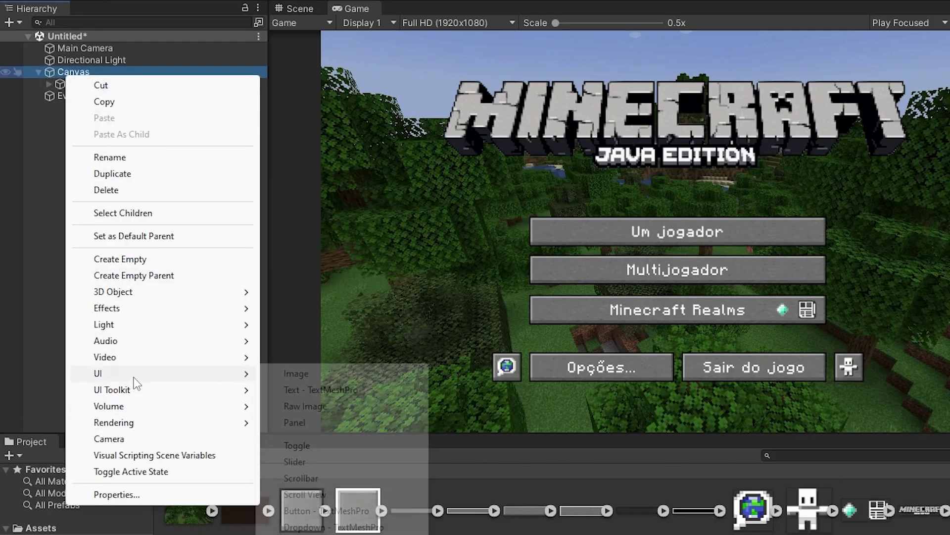
left_click(299, 423)
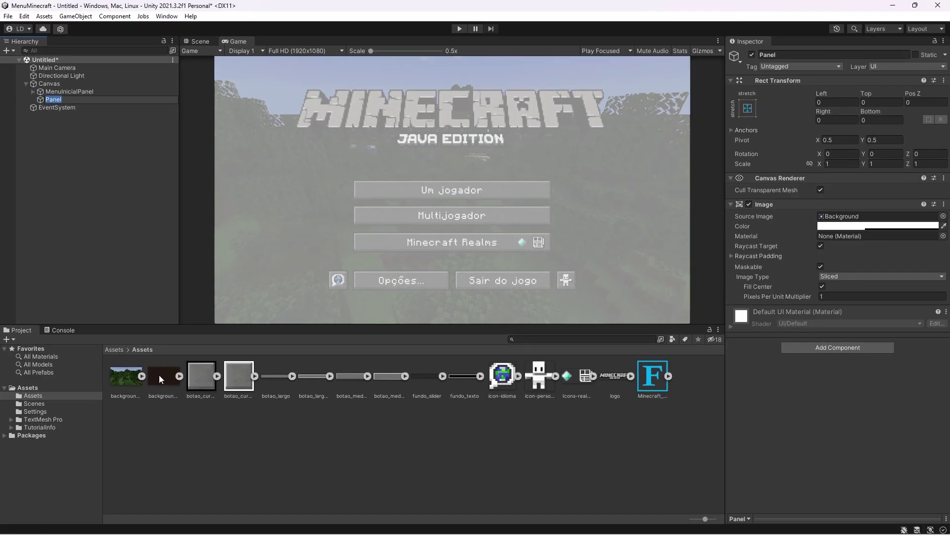
Set the new panel's source image to background_terra and its colour alpha to 255.
left_click_drag(159, 375, 834, 221)
left_click(830, 227)
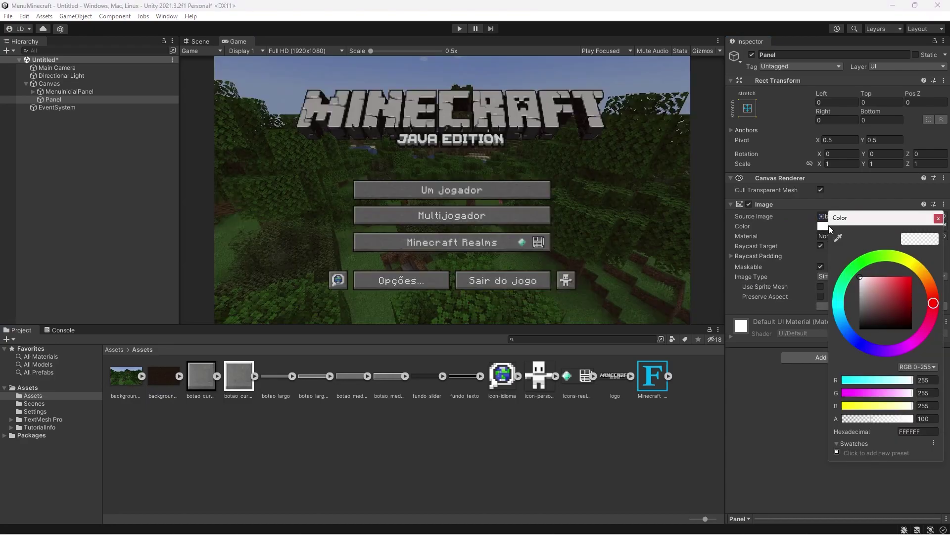
left_click(923, 418)
type("255")
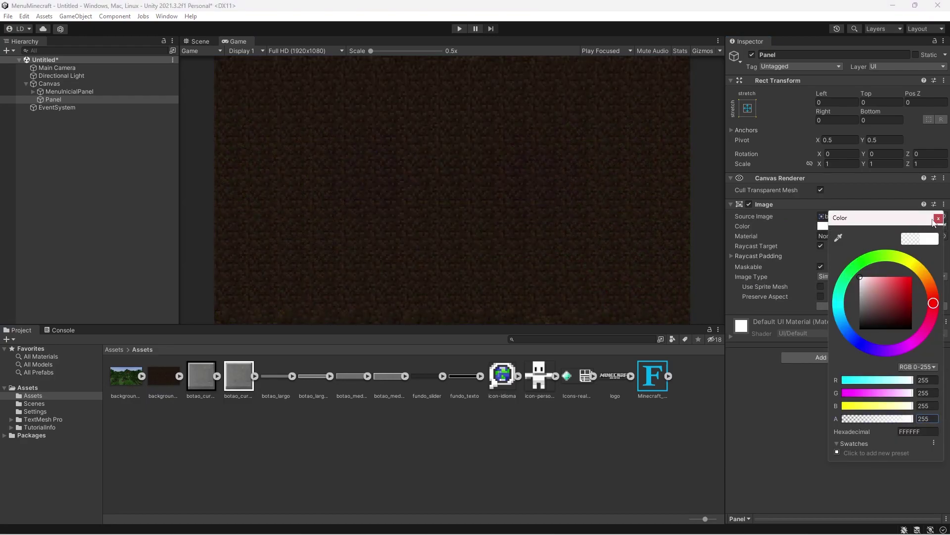
left_click(938, 218)
Rename the new panel as CriarNovoMundoPanel.
left_click(64, 100)
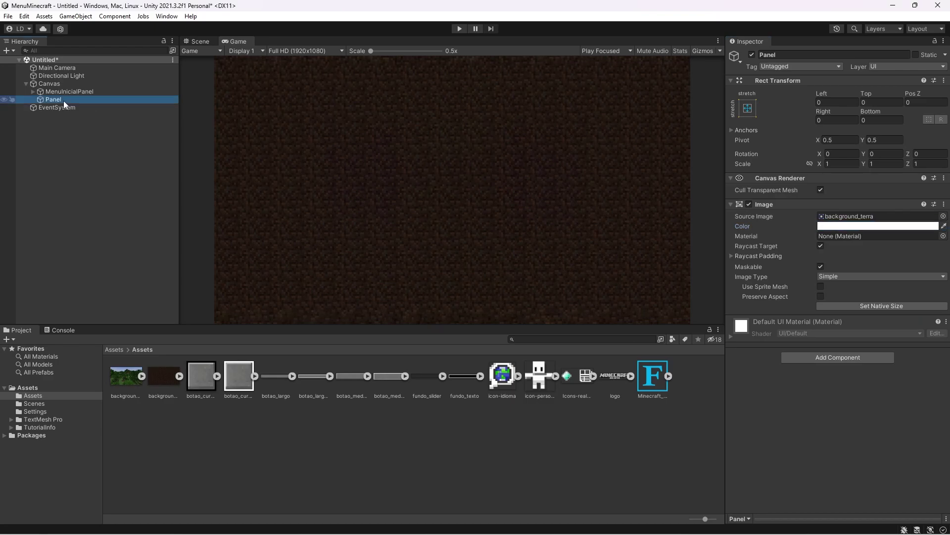
left_click(63, 100)
type("CriarNovoMundo")
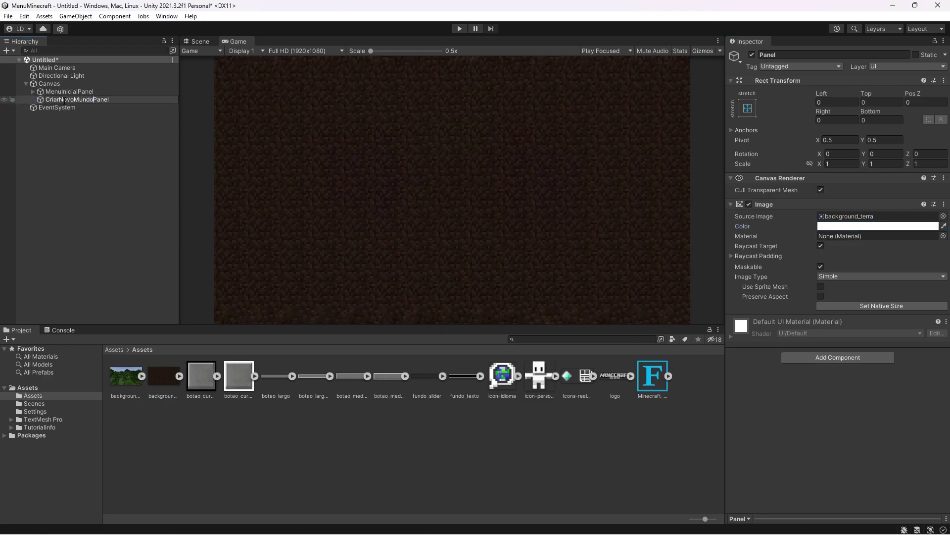
key("Return")
Add a TextMeshPro text to CriarNovoMundoPanel and set its font asset to Minecraft_Font.
right_click(64, 100)
mouse_move(119, 299)
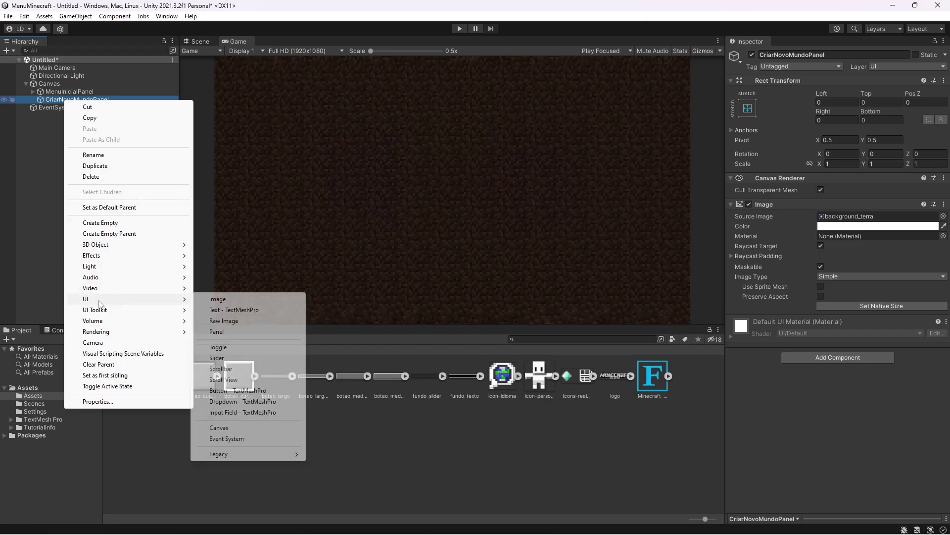
left_click(234, 310)
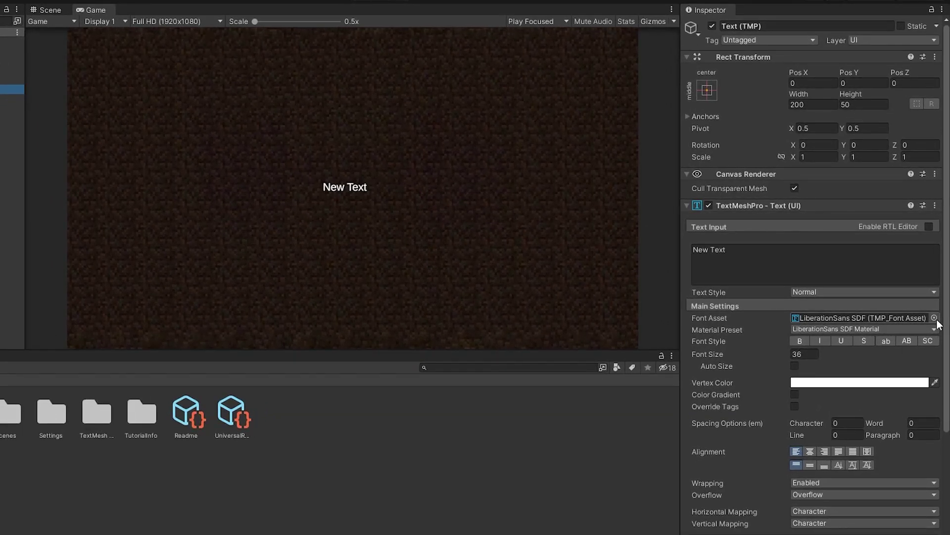
left_click(934, 319)
double_click(829, 297)
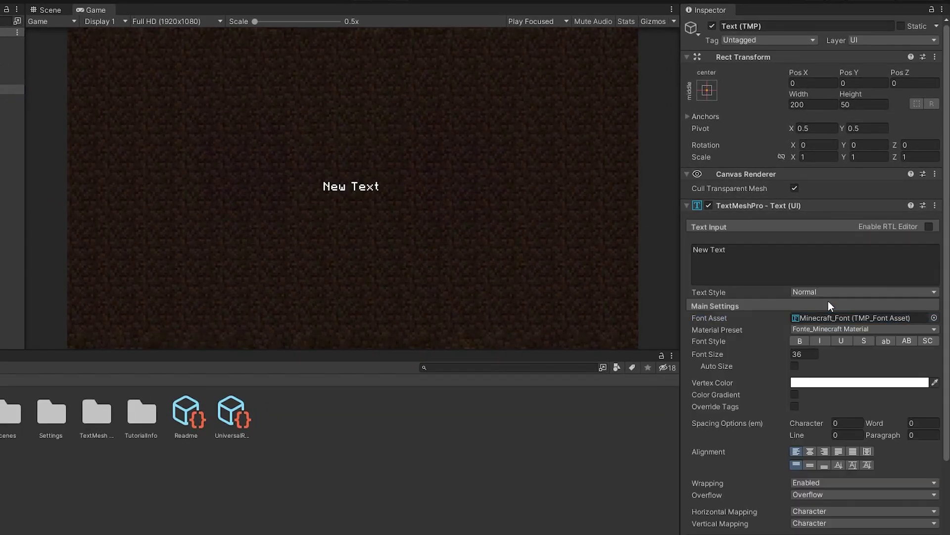
Set the text to "Criar novo mundo" and size its box to width 800 and height 80.
type("Criar")
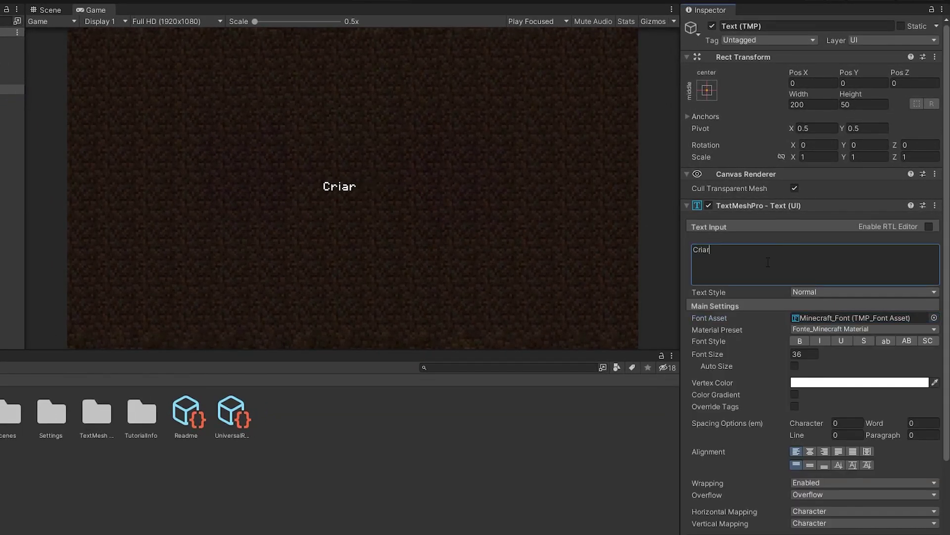
type(" novo mundo")
left_click(851, 317)
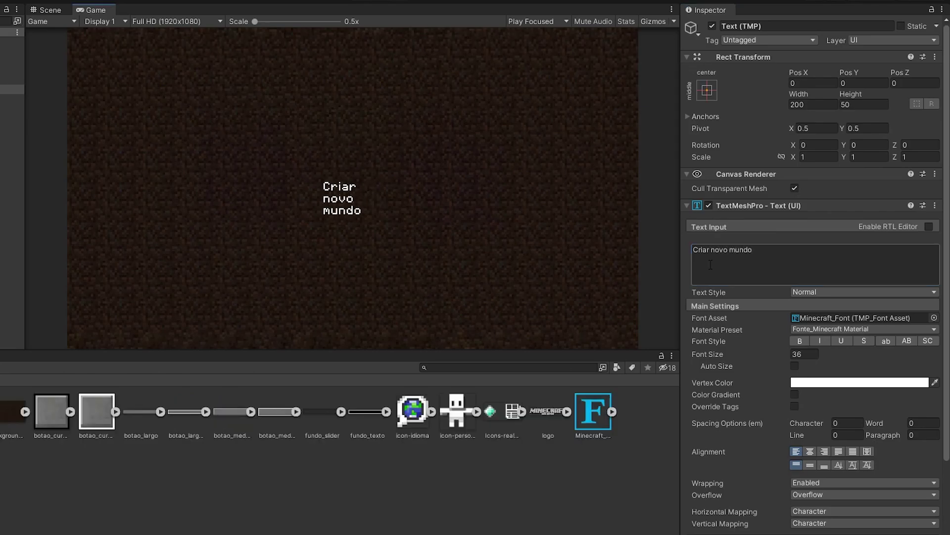
left_click(808, 105)
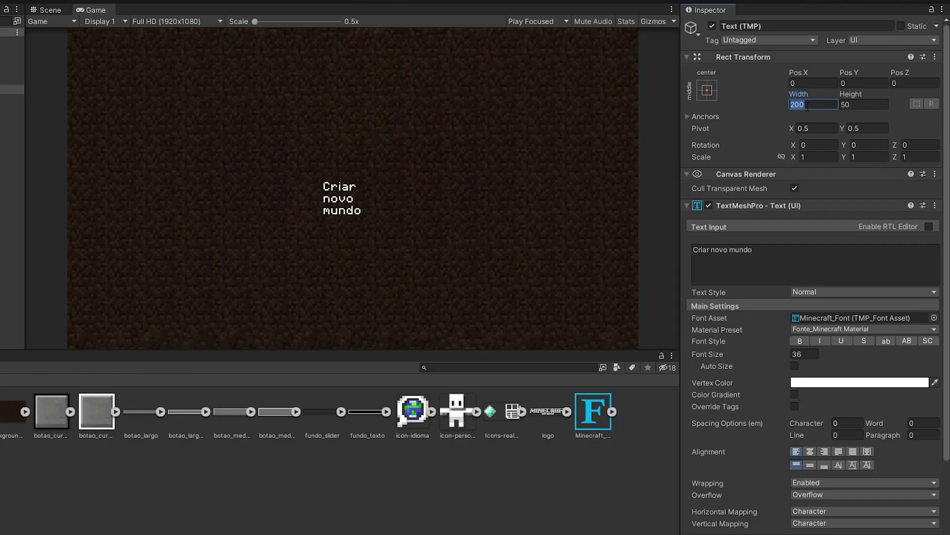
type("800")
key("Tab")
type("80")
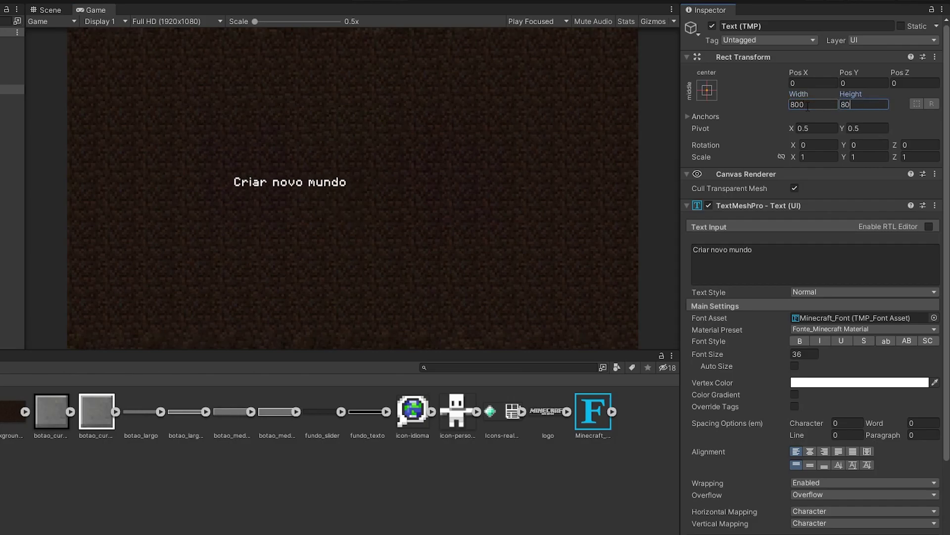
Centre the title text horizontally and vertically, set its font size to 40, and raise it to a Y position of about 457.
left_click(811, 451)
left_click(810, 464)
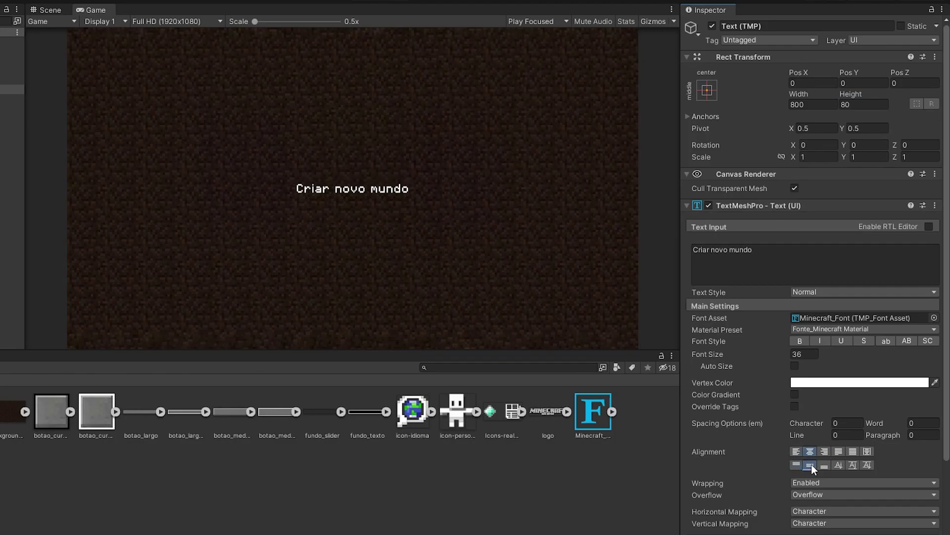
left_click(807, 354)
type("40")
left_click_drag(847, 68, 12, 49)
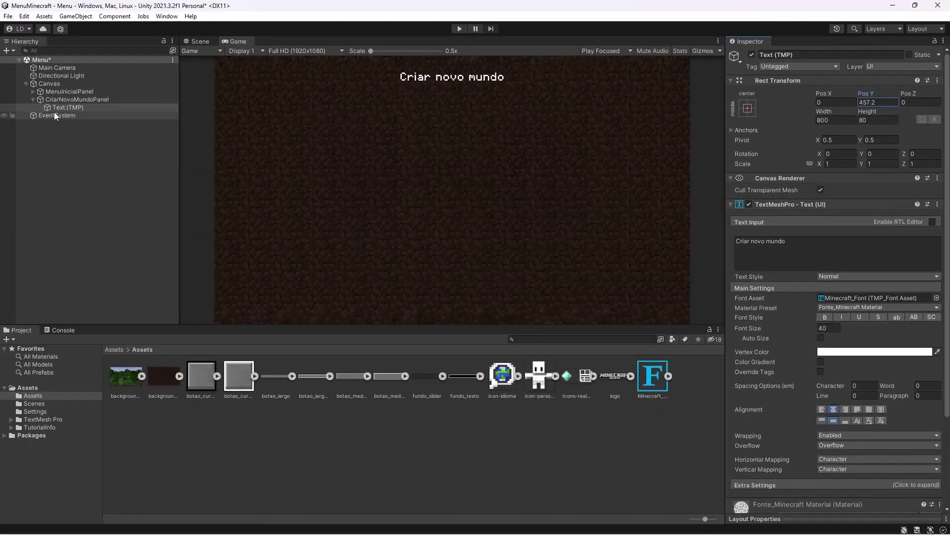
Rename the title text object as TituloText.
left_click(73, 101)
left_click(72, 107)
left_click(72, 107)
type("TituloText")
key("Return")
Duplicate TituloText and move the copy below the title to a Y position of about 334.
key("ctrl+d")
left_click_drag(866, 93, 719, 311)
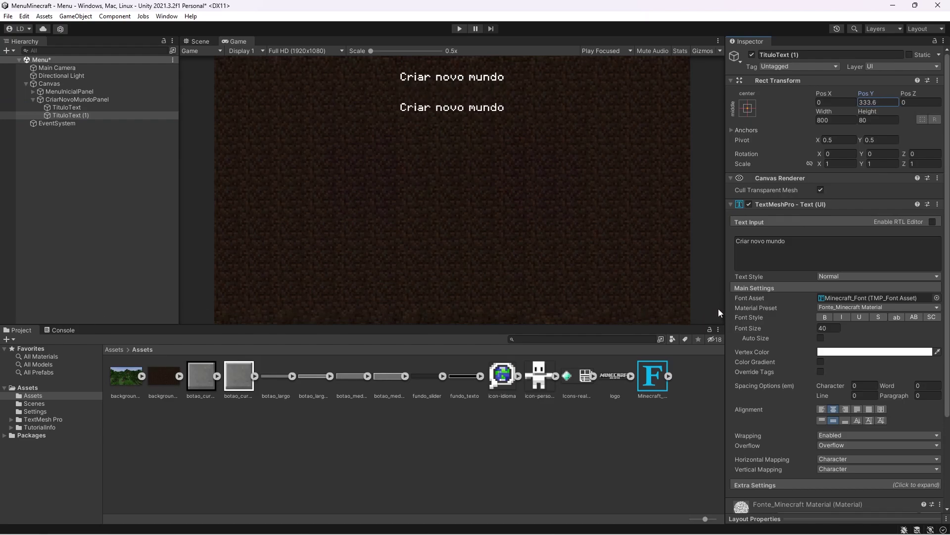
Left-align the copied text and change its content to "Nome".
left_click(820, 409)
left_click(798, 243)
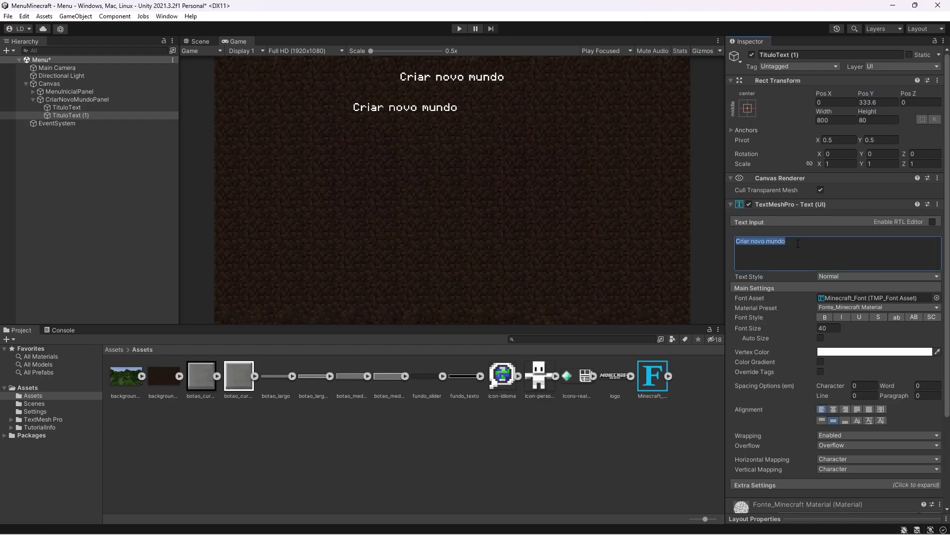
type("Nome")
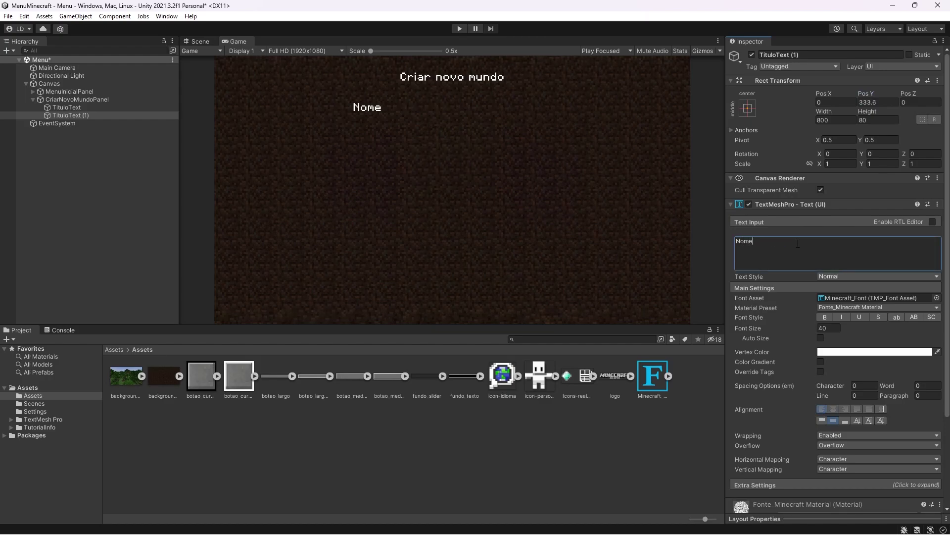
Rename the copied text object as NomeText.
left_click(101, 116)
type("NomeText")
key("Return")
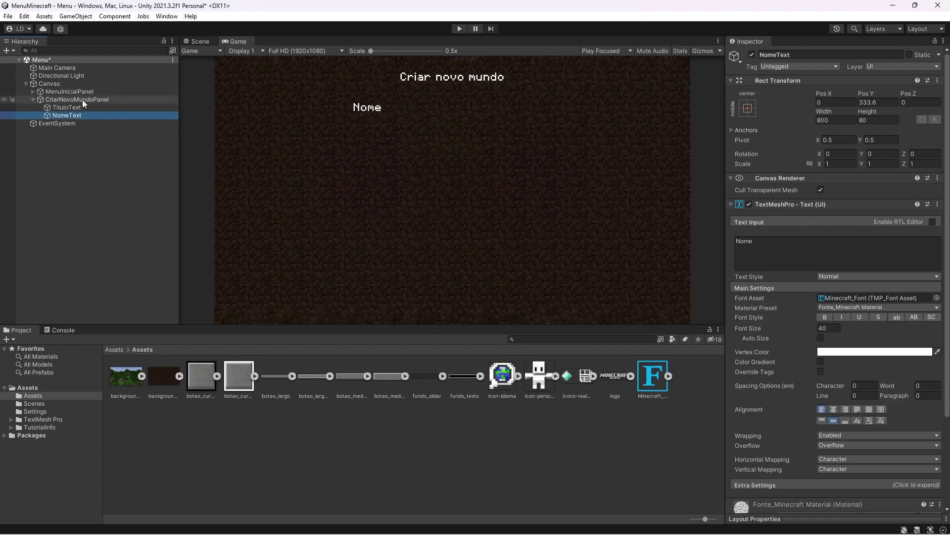
Add a TextMeshPro input field to CriarNovoMundoPanel.
right_click(82, 100)
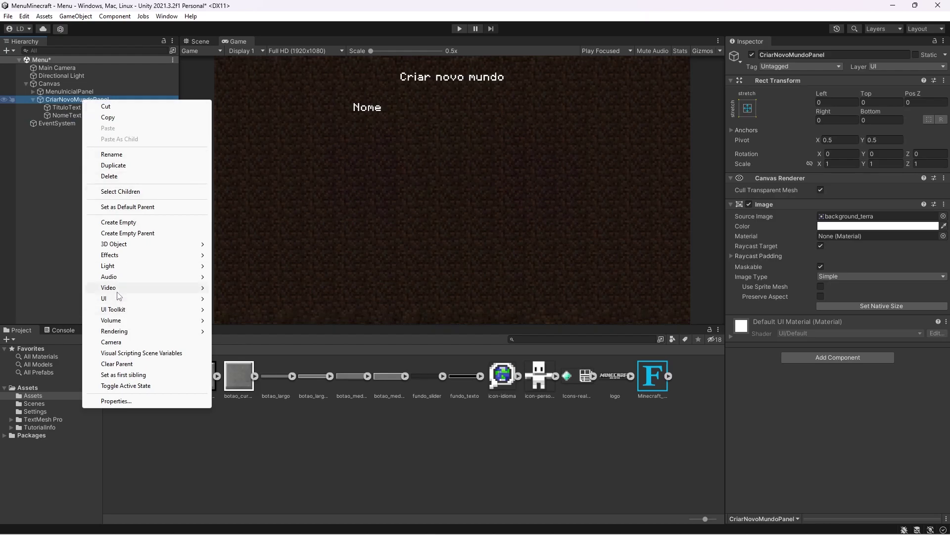
mouse_move(188, 298)
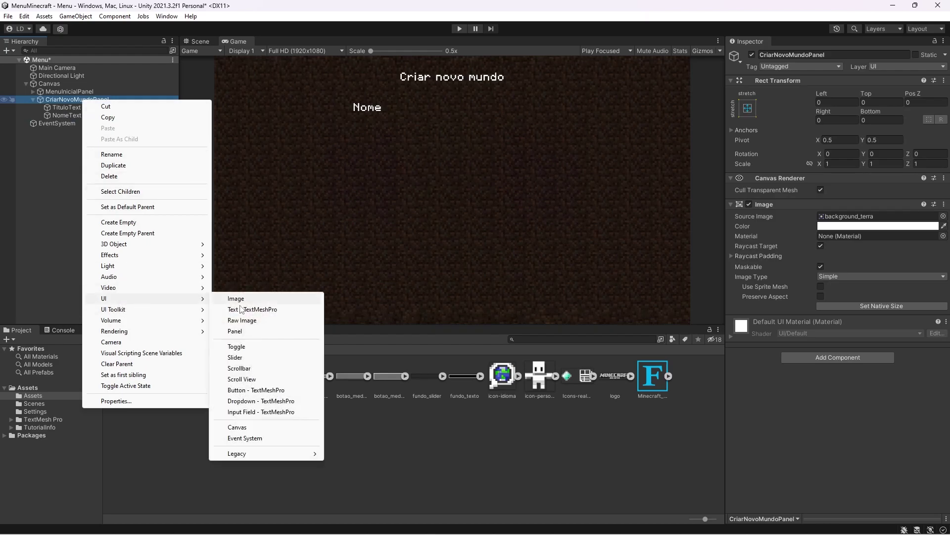
left_click(263, 412)
Set the input field's width to 800 and height to 80, and its source image to fundo_texto.
left_click(844, 122)
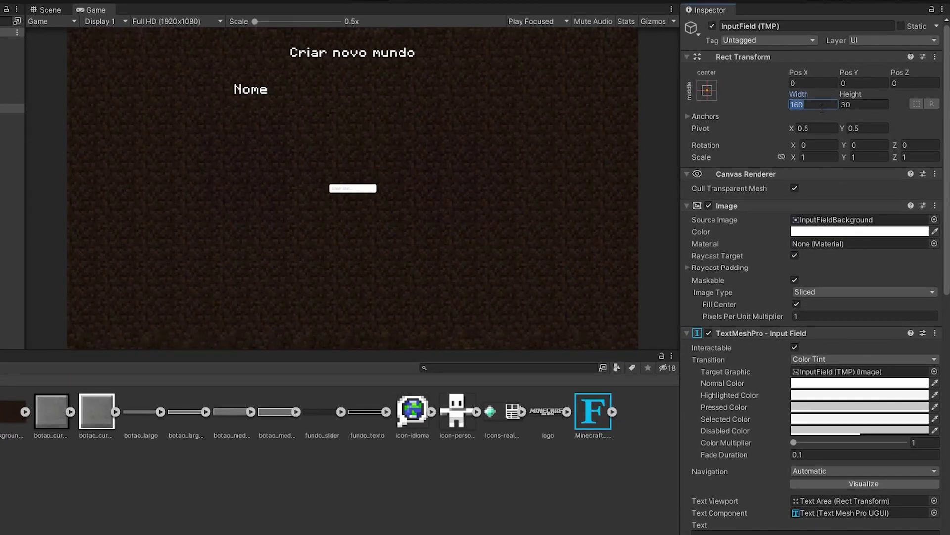
type("800")
key("Tab")
type("80")
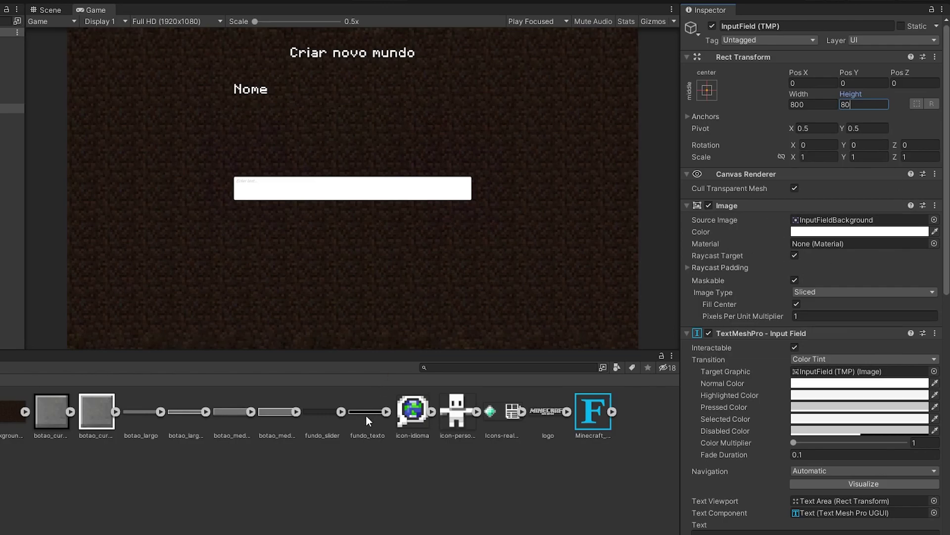
left_click_drag(366, 416, 836, 223)
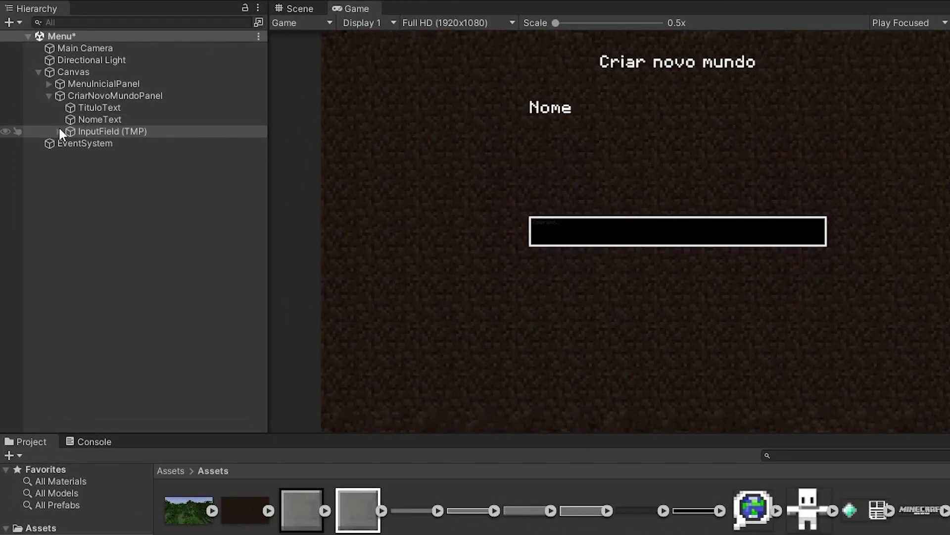
Delete the Placeholder object from the input field's Text Area.
left_click(59, 131)
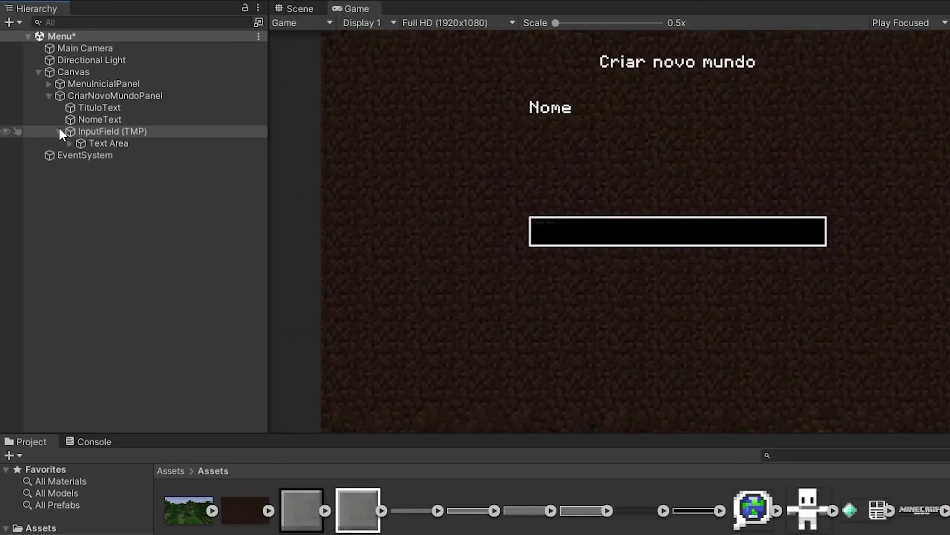
left_click(102, 145)
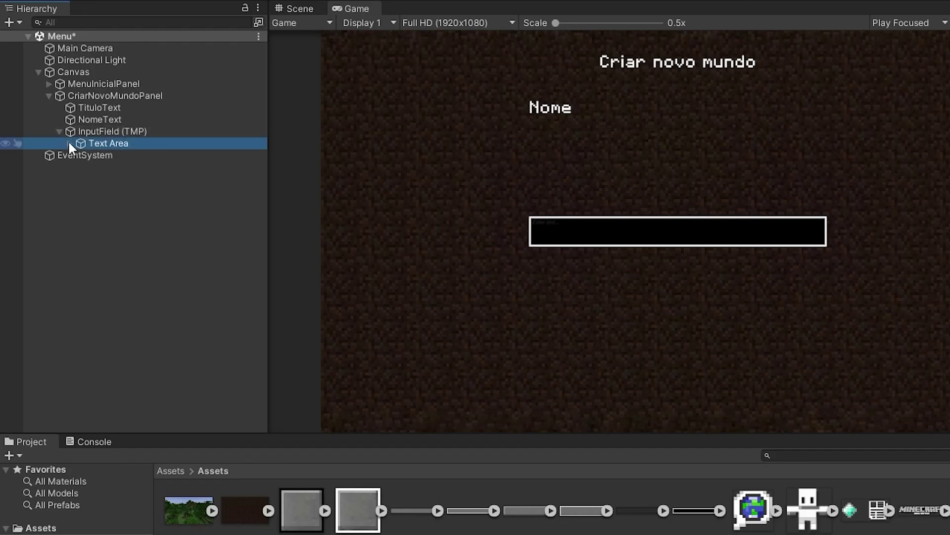
left_click(69, 143)
left_click(116, 156)
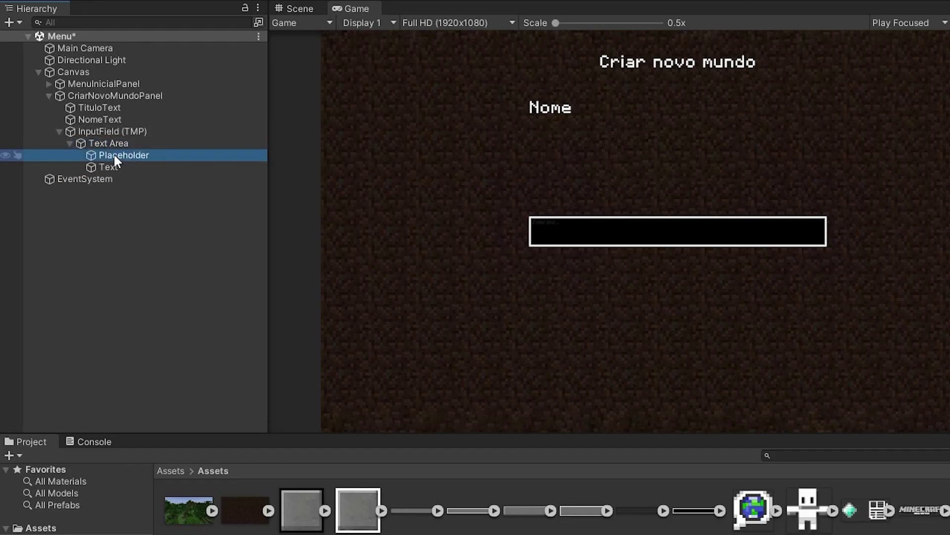
key("Delete")
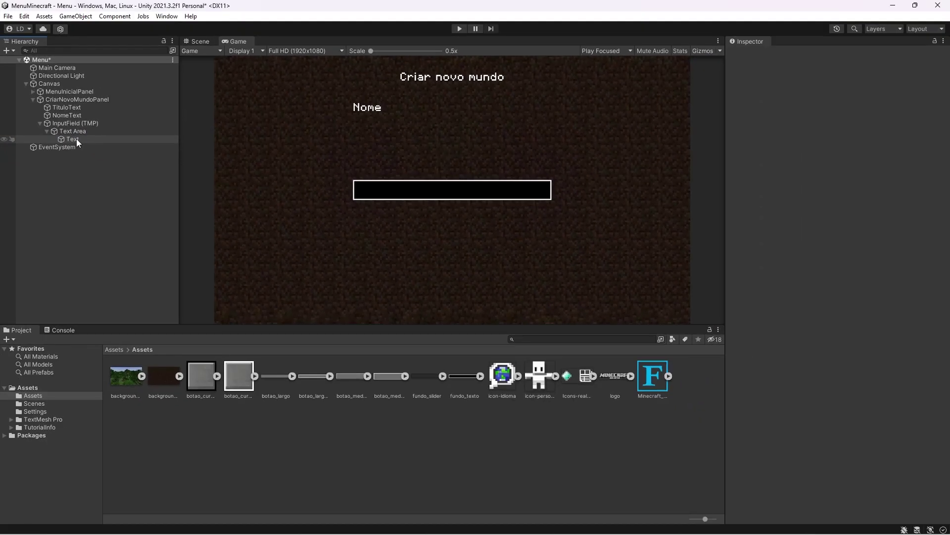
Give the input field's Text child the Minecraft_Font font asset, font size 36 and a white vertex color.
left_click(74, 140)
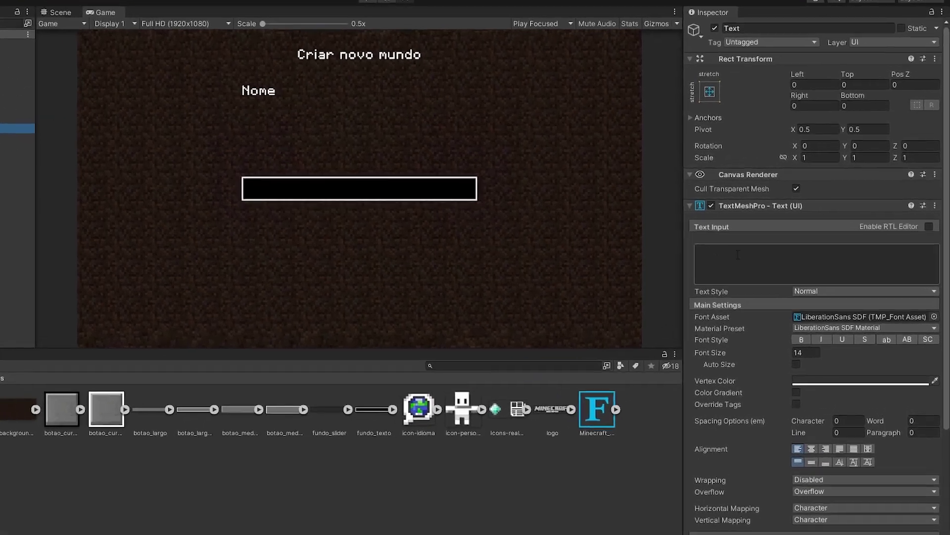
left_click(934, 316)
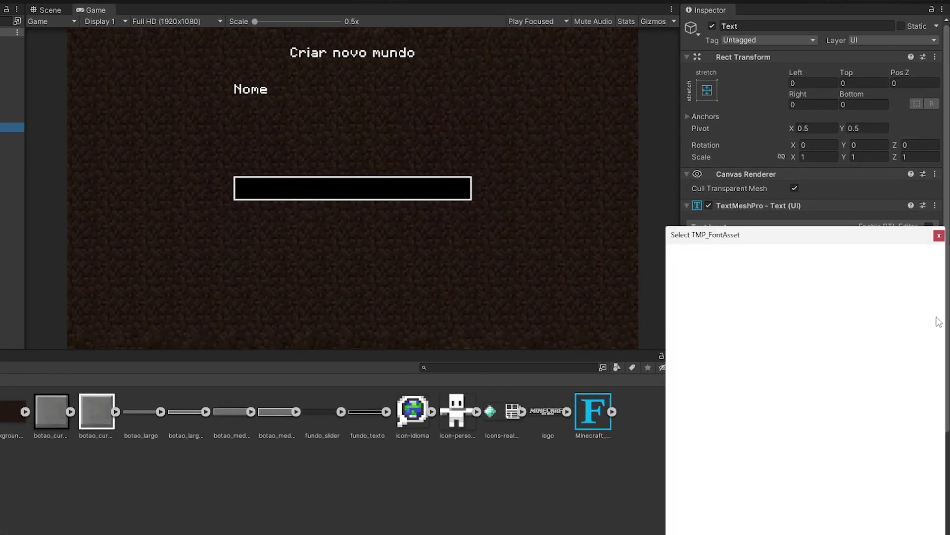
double_click(835, 288)
left_click(804, 353)
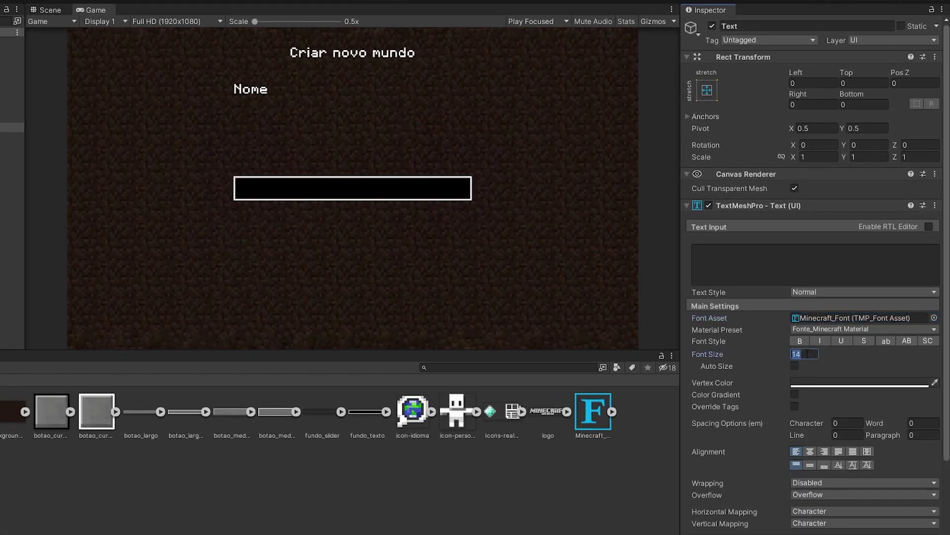
type("36")
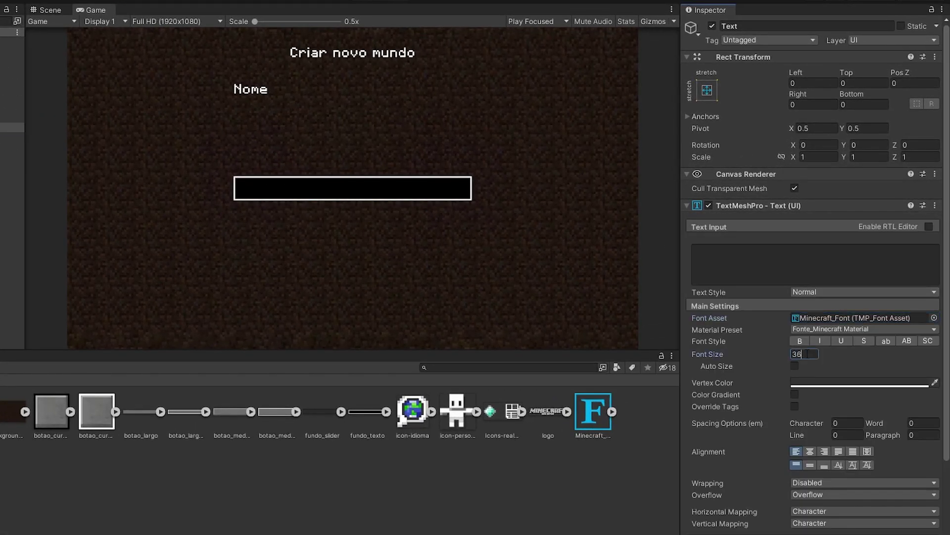
left_click(819, 383)
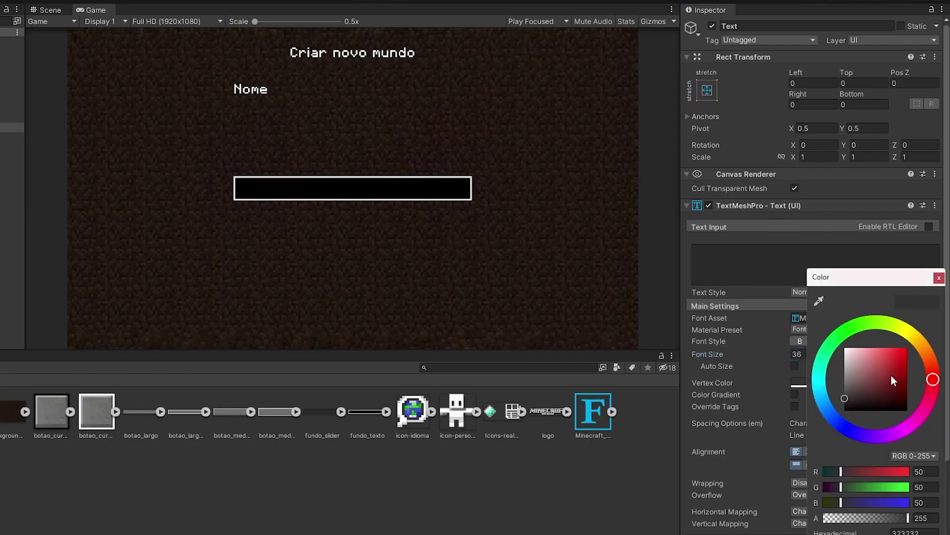
left_click(939, 278)
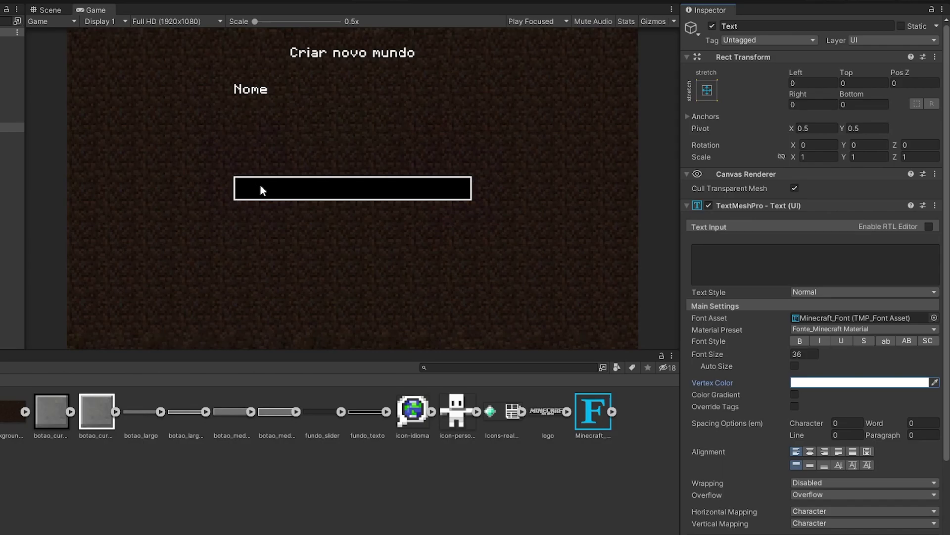
Set the Left and Right offsets of the input field's Text child to 20 each.
left_click(813, 84)
type("20")
left_click(812, 103)
type("20")
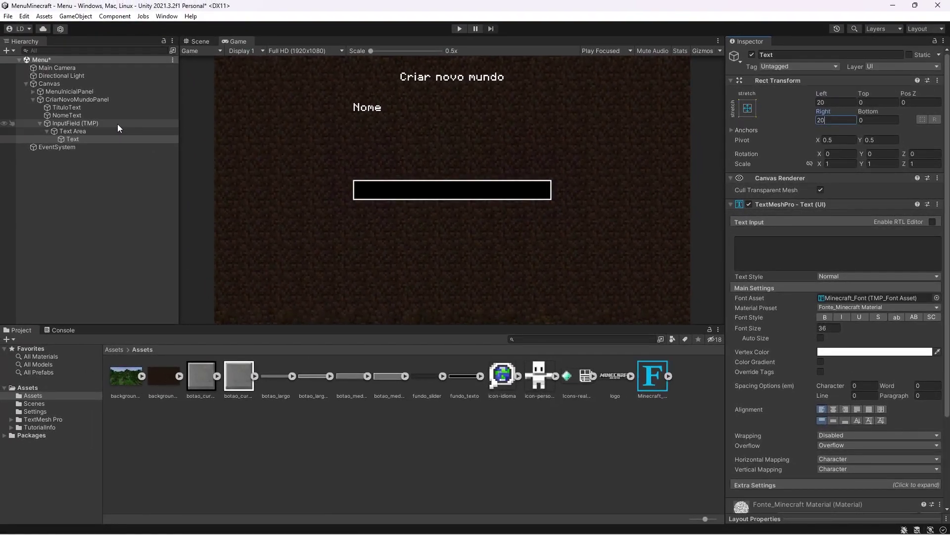
Set the input field's text to "Nome mundo" and align its Text child vertically to the middle.
left_click(75, 120)
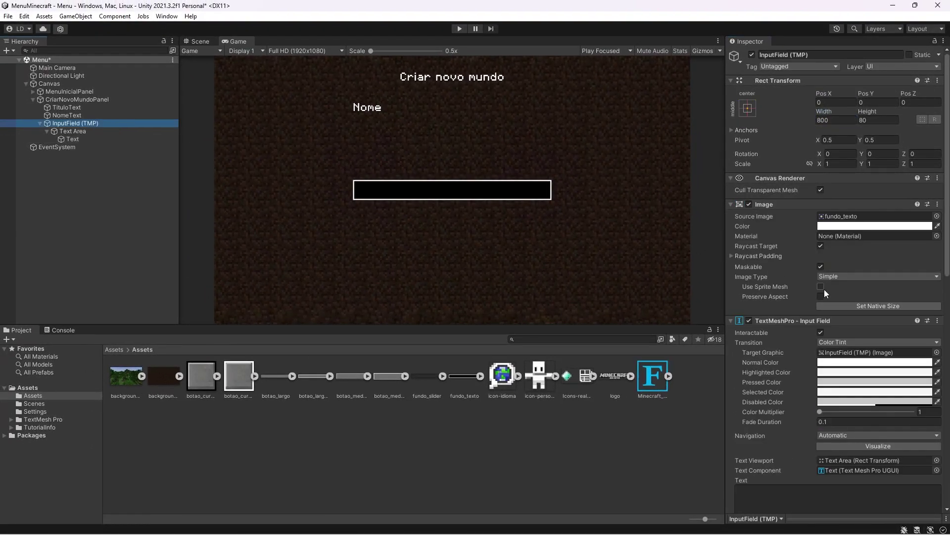
scroll(825, 289, "down", 3)
left_click(785, 451)
type("Nome m")
key("BackSpace")
type("munto")
key("BackSpace")
key("BackSpace")
type("do")
scroll(798, 316, "down", 2)
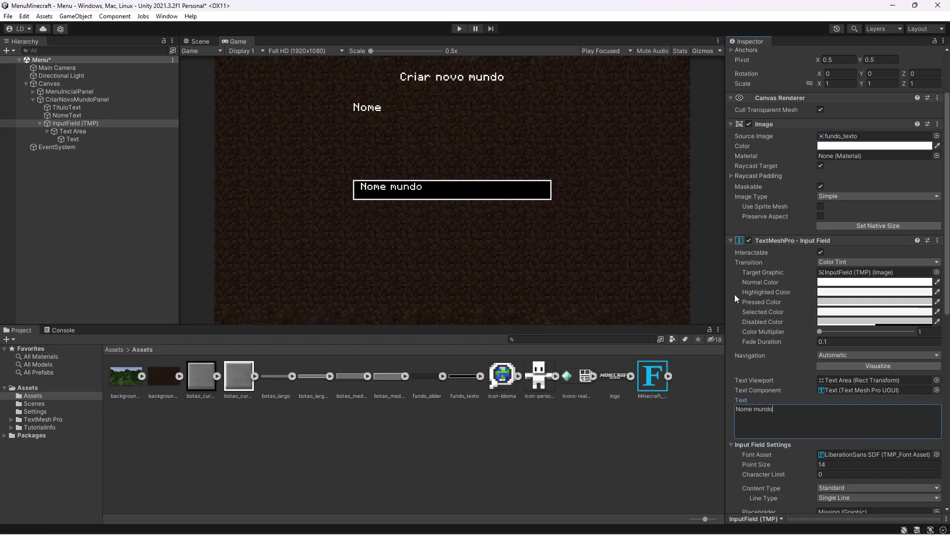
left_click(72, 139)
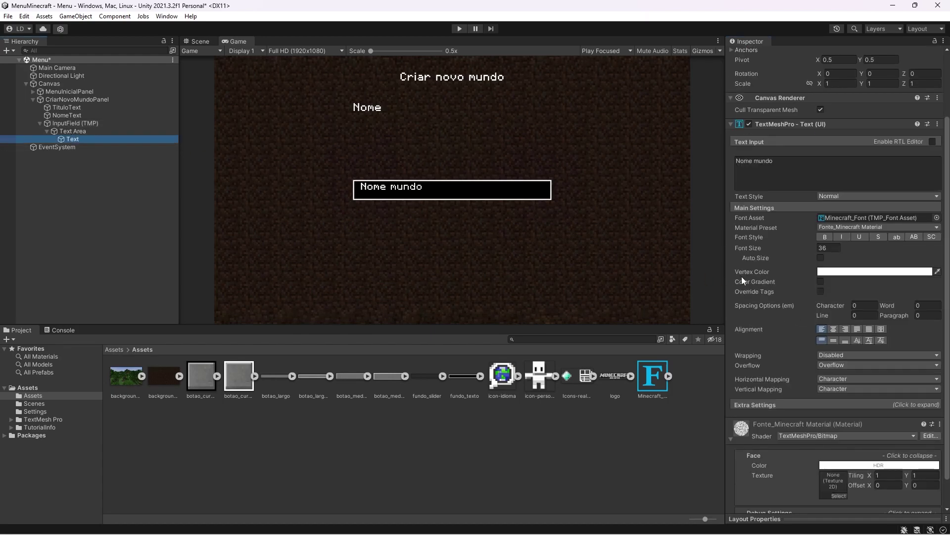
left_click(834, 341)
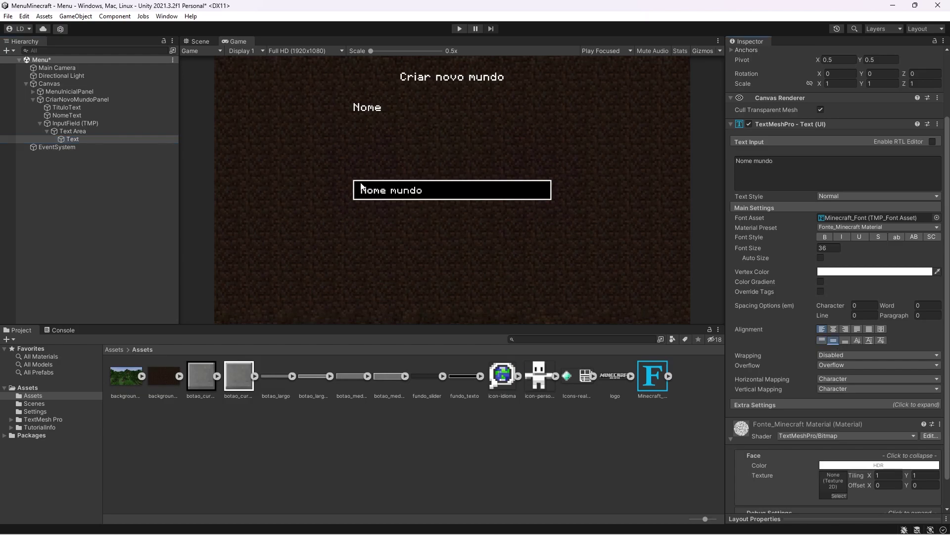
Rename the input field as NomeInputField and move it up to about Pos Y 263, just below the Nome label.
left_click(50, 124)
left_click(40, 123)
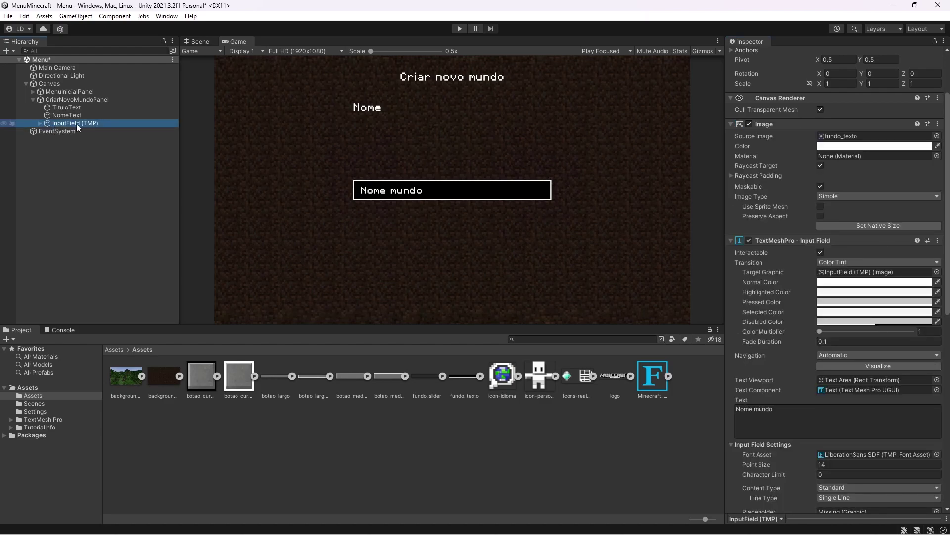
left_click(76, 123)
key("End")
key("BackSpace")
key("BackSpace")
key("BackSpace")
key("BackSpace")
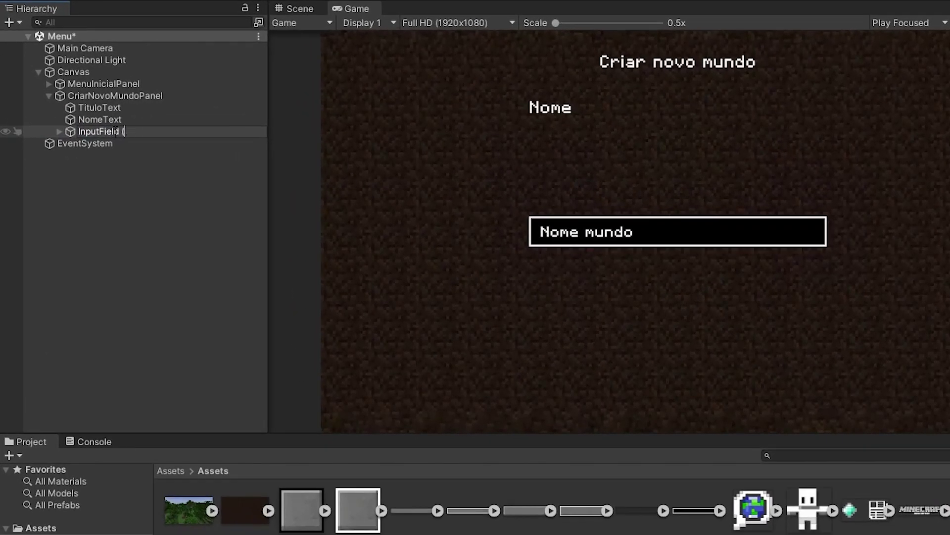
key("BackSpace")
key("BackSpace")
key("Home")
type("Nome")
key("Return")
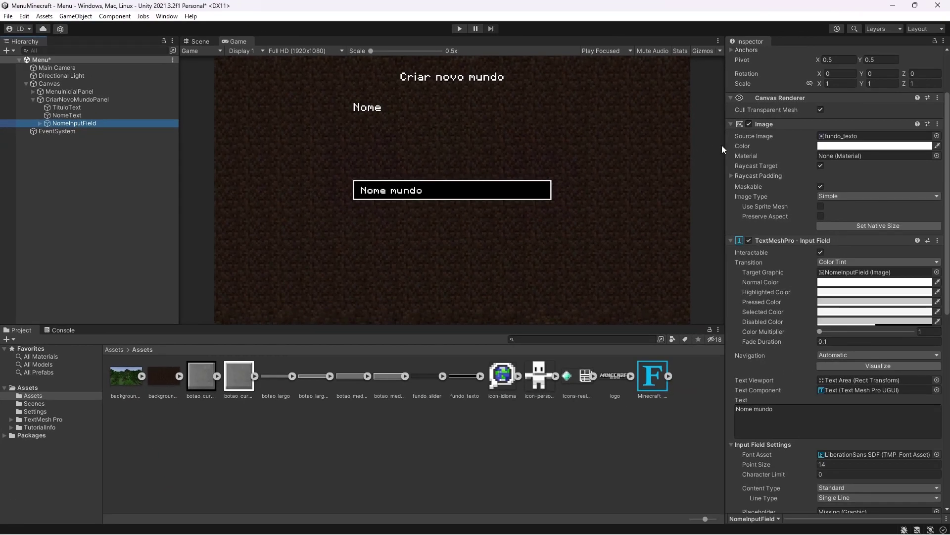
scroll(870, 99, "up", 3)
left_click_drag(870, 99, 132, 96)
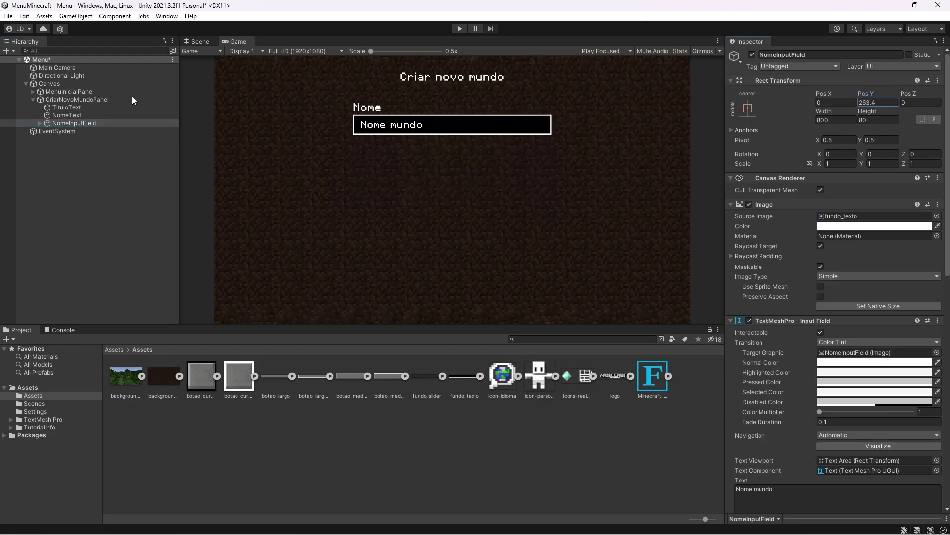
Duplicate NomeText and move the copy down to about Pos Y 192, just below the input field.
left_click(84, 116)
key("ctrl+d")
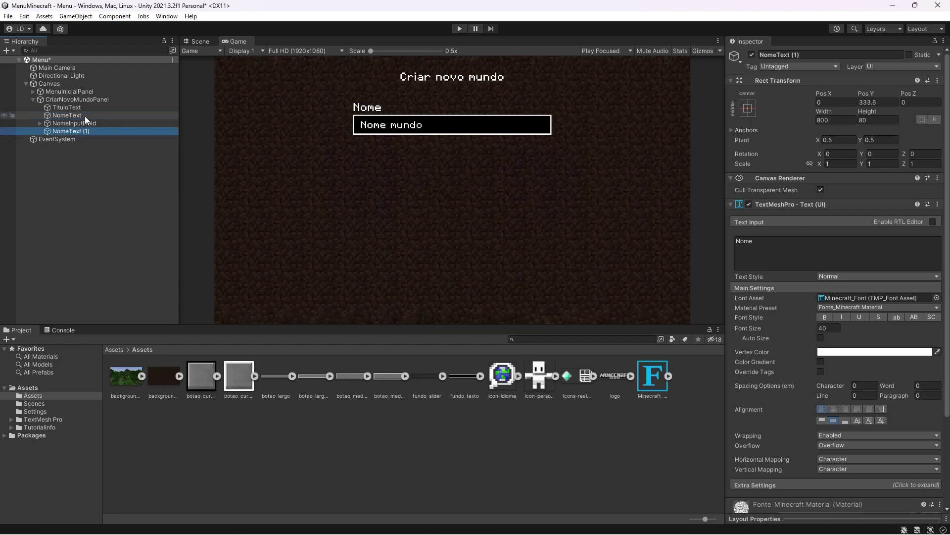
left_click_drag(872, 95, 421, 304)
Change the copied text to "Será salvo em: Novo mundo" and set its font size to 36.
left_click(787, 253)
type("S")
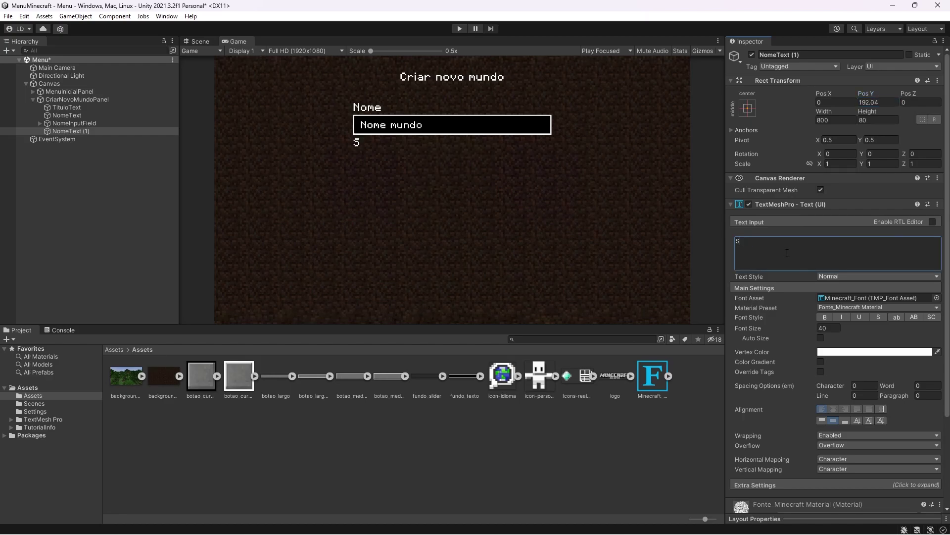
type("erá salvo em: Novo mundo")
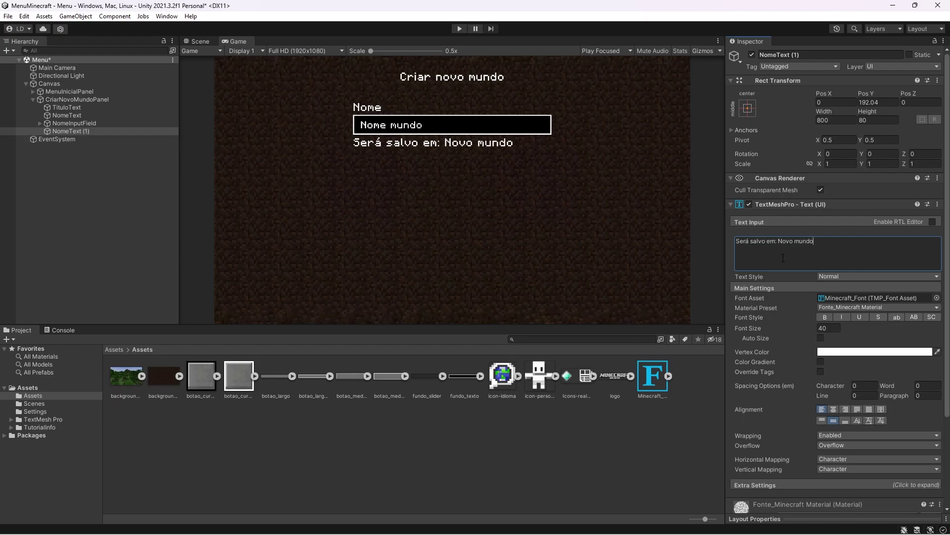
left_click(830, 329)
type("36")
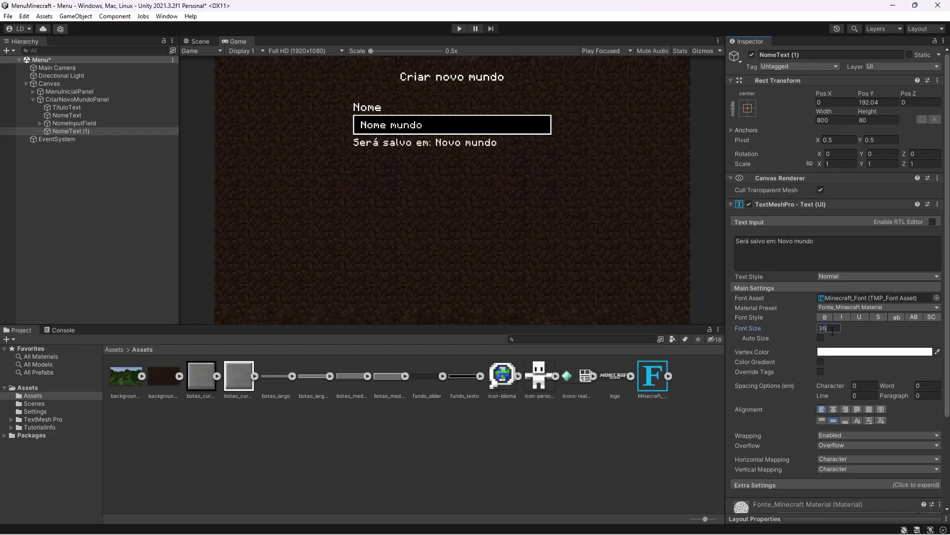
Rename the copied text object as DescricaoNomeText.
left_click(80, 130)
type("Descricao")
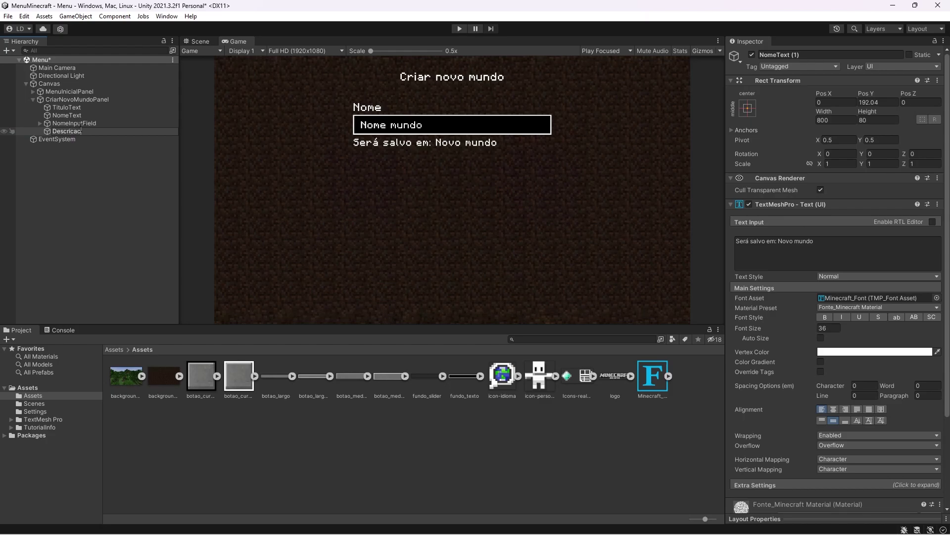
type("NomeText")
key("Return")
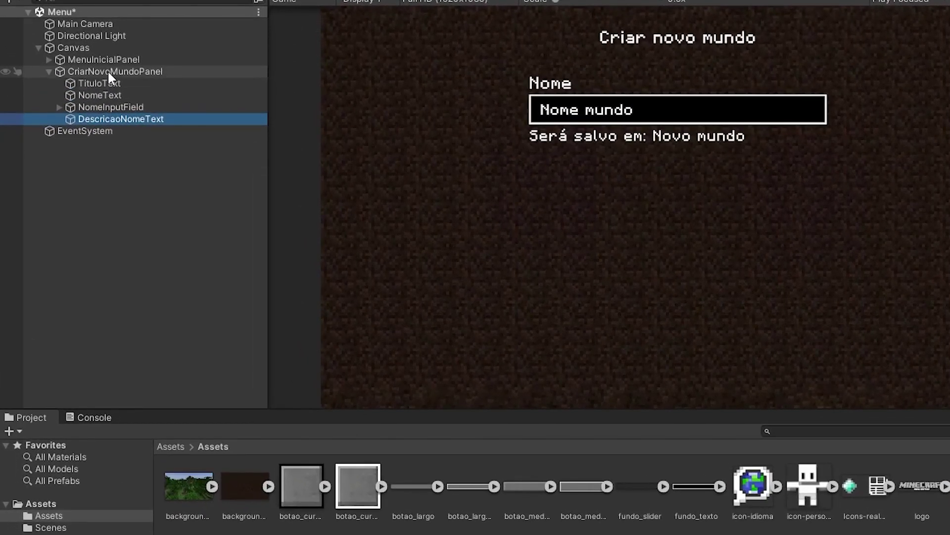
Add a TextMeshPro button to CriarNovoMundoPanel.
right_click(99, 70)
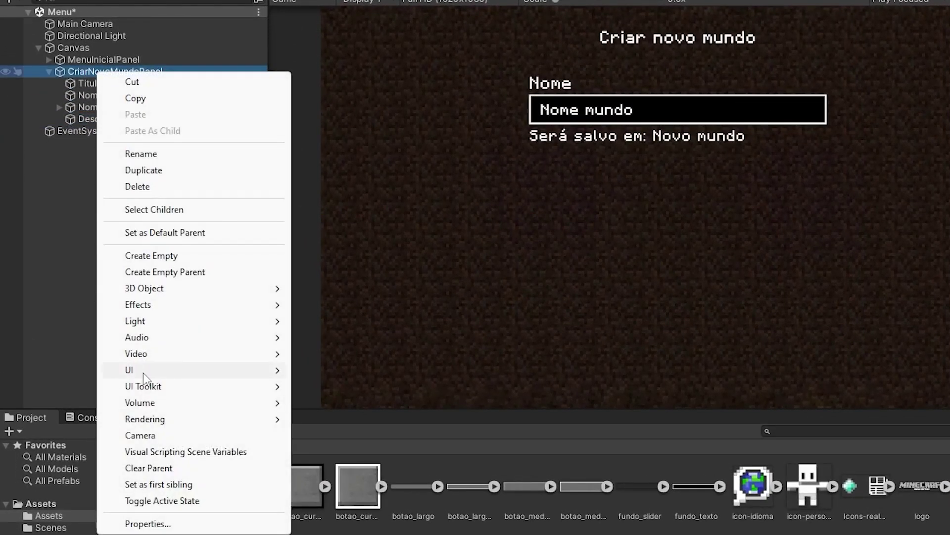
mouse_move(144, 371)
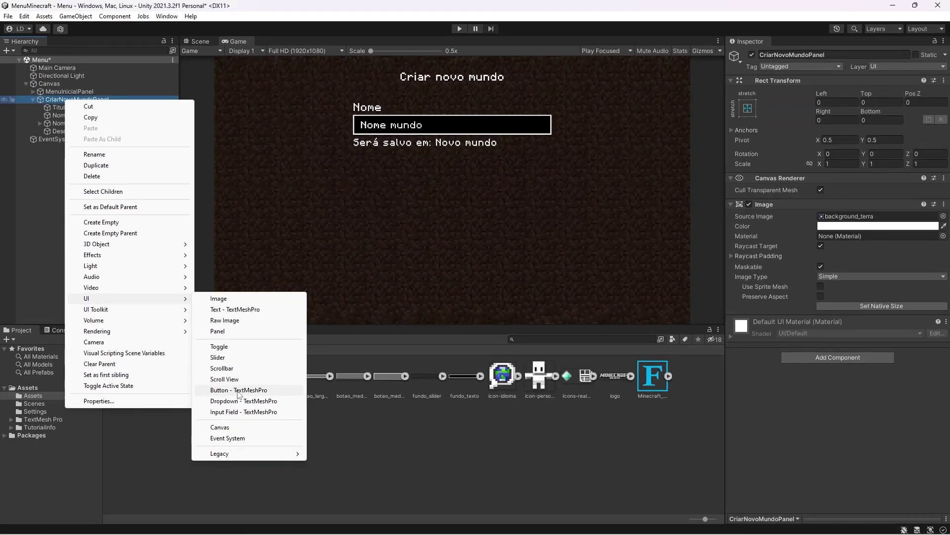
left_click(354, 508)
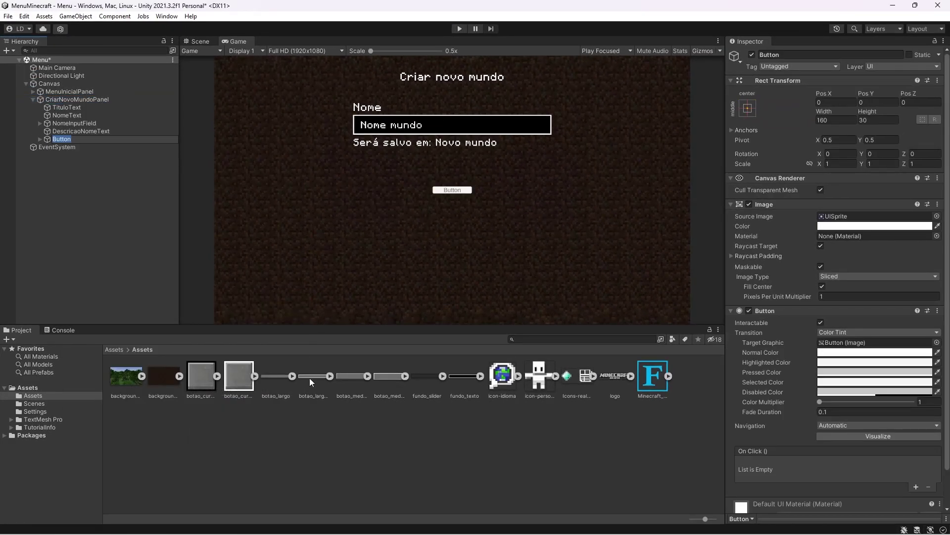
Set the button's width to 650 and height to 80, and its source image to botao_largo.
left_click(833, 119)
type("650")
key("Tab")
type("80")
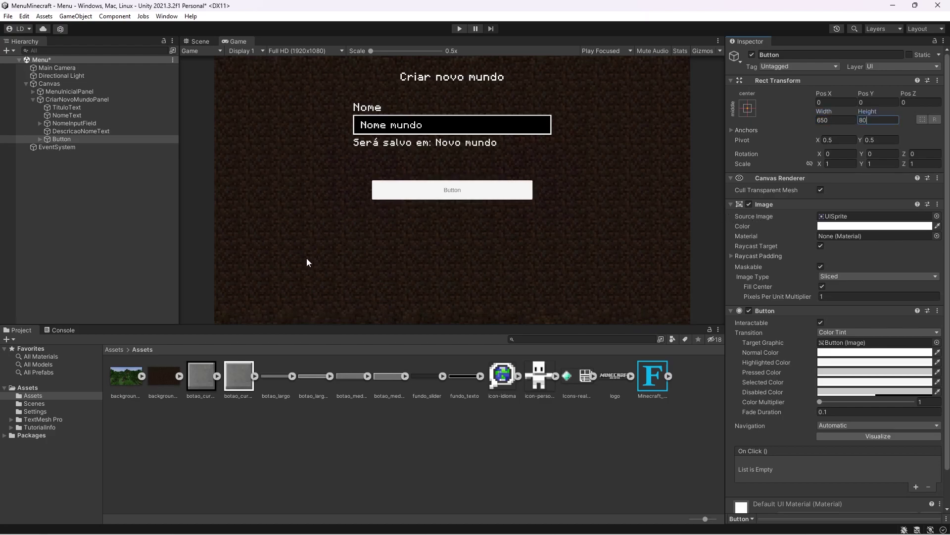
left_click_drag(277, 378, 844, 218)
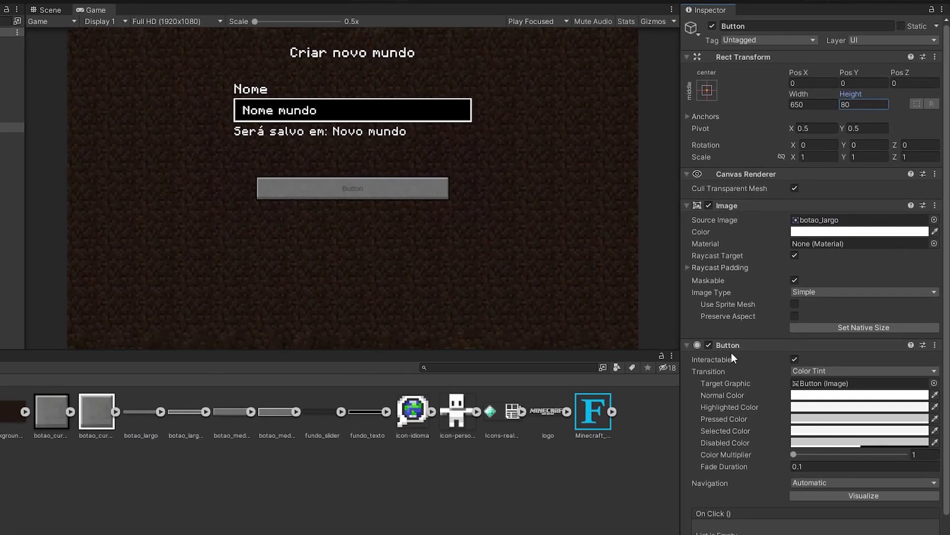
Switch the button's transition to Sprite Swap and assign botao_largo_hover as its highlighted sprite.
left_click(818, 370)
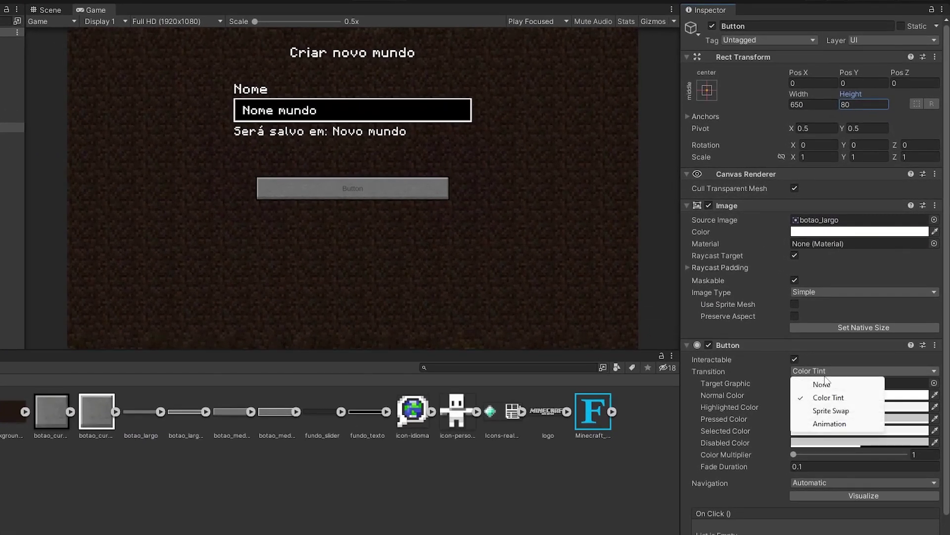
left_click(823, 411)
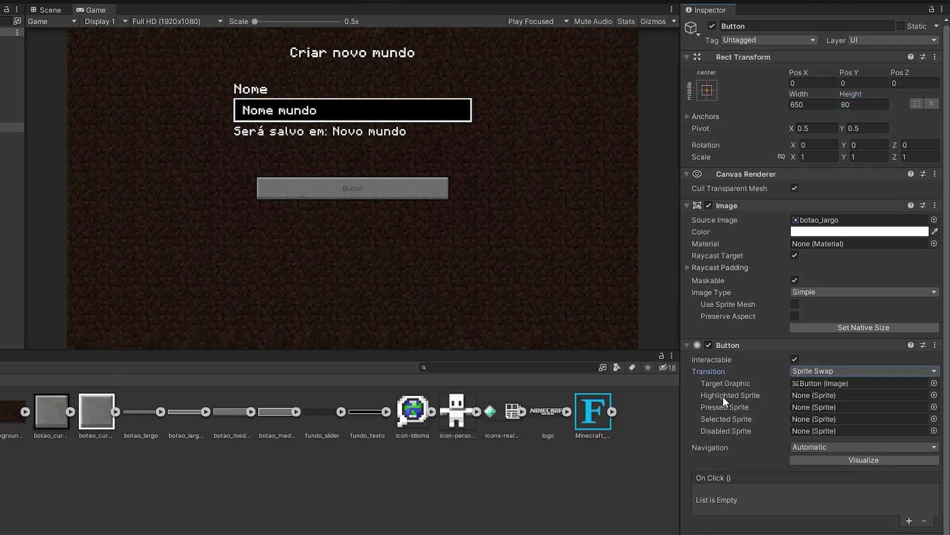
left_click_drag(190, 414, 815, 402)
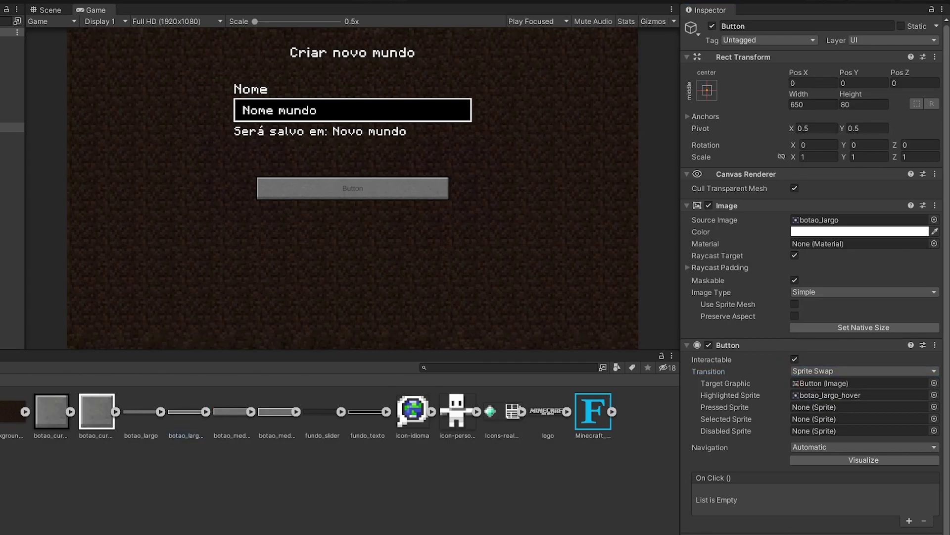
Set the font asset of the button's text child to Minecraft_Font.
left_click(12, 137)
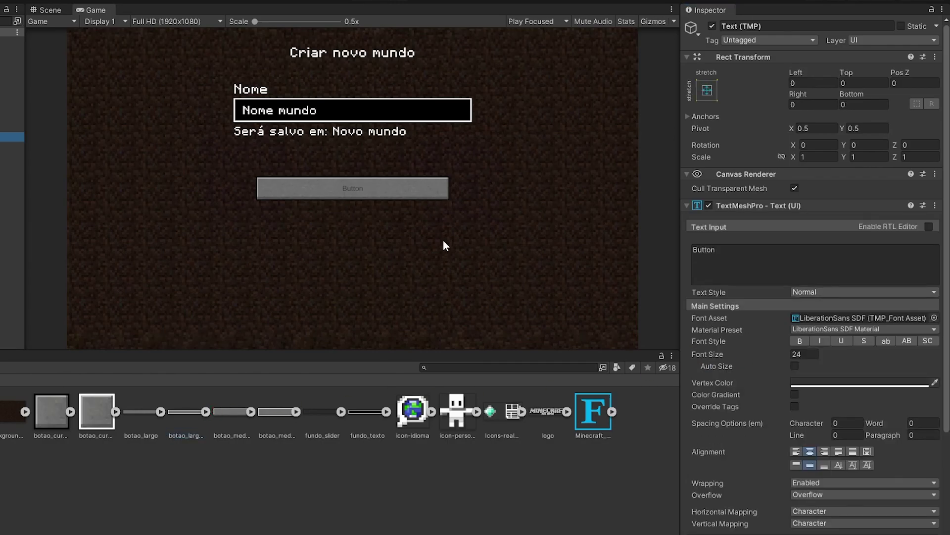
left_click(934, 318)
double_click(825, 297)
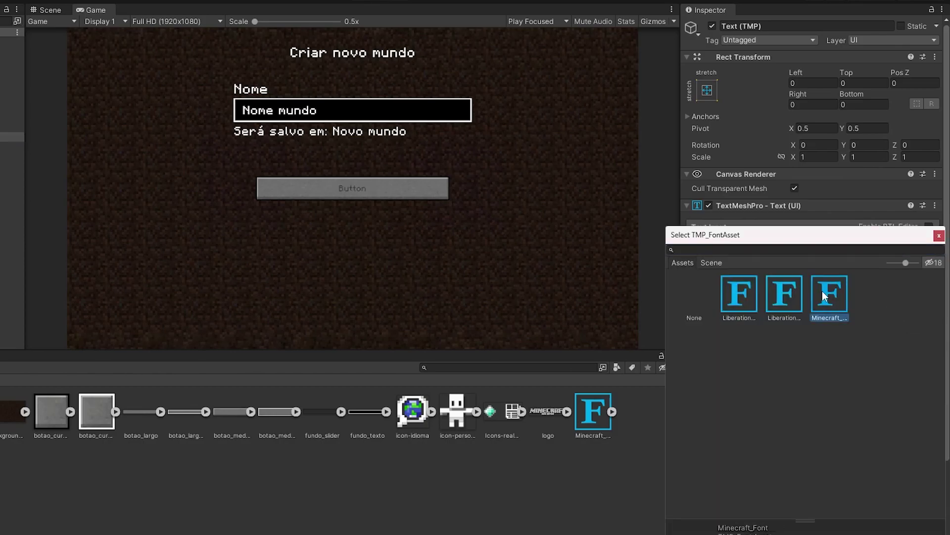
Set the button text's font size to 36 and its vertex color to white.
left_click(804, 354)
type("36")
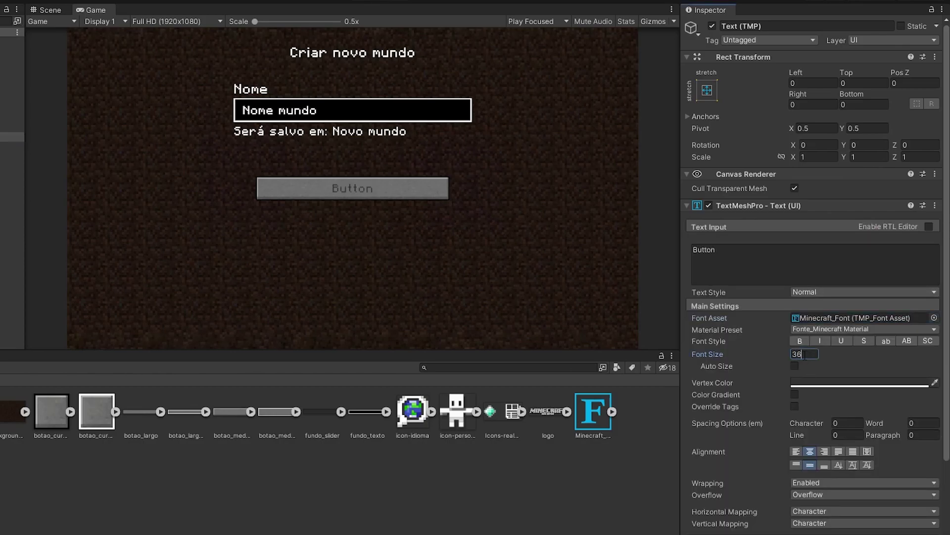
left_click(810, 382)
left_click(836, 352)
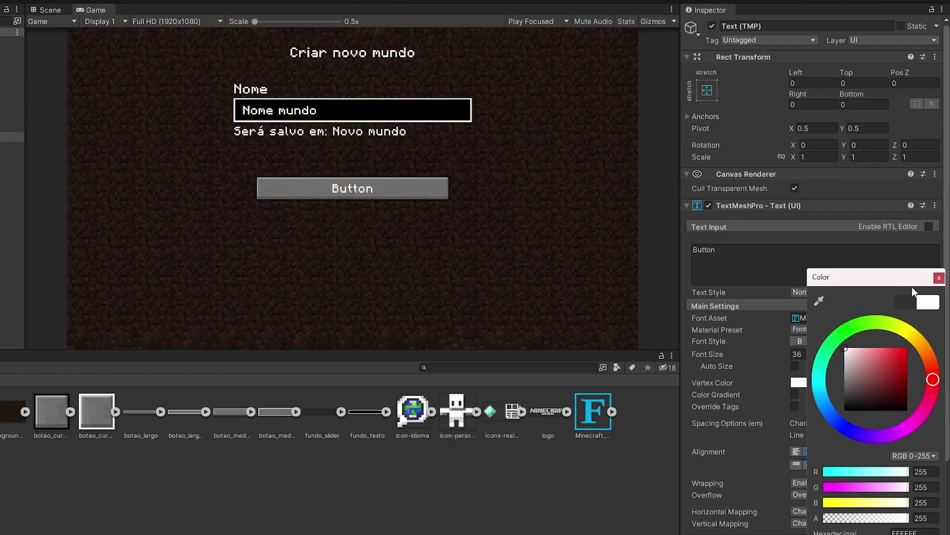
Change the button's text to "Modo de jogo: Sobrevivência".
left_click(838, 260)
type("Modo de jogo")
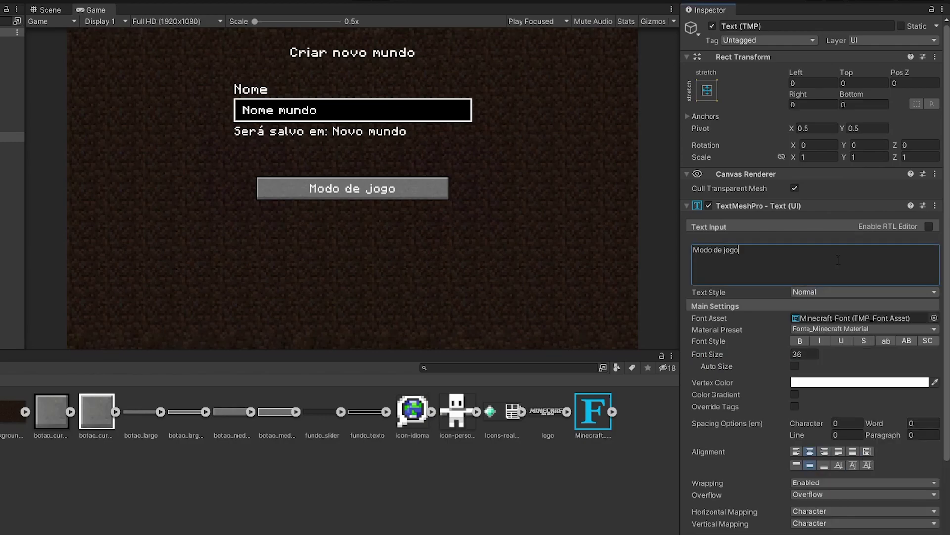
type(": Sob")
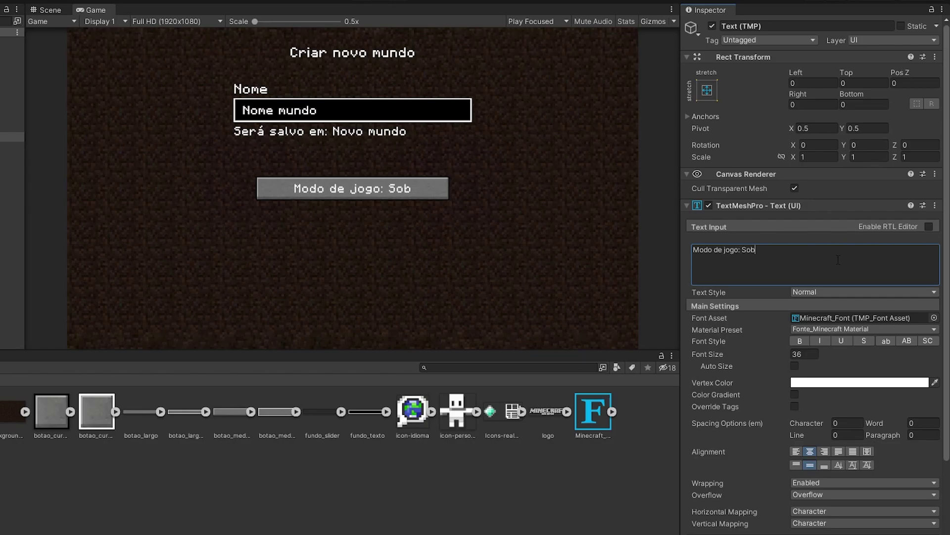
type("revivência")
Position the button at X -350 and Y about 107, just below the "Será salvo em" description.
left_click(12, 127)
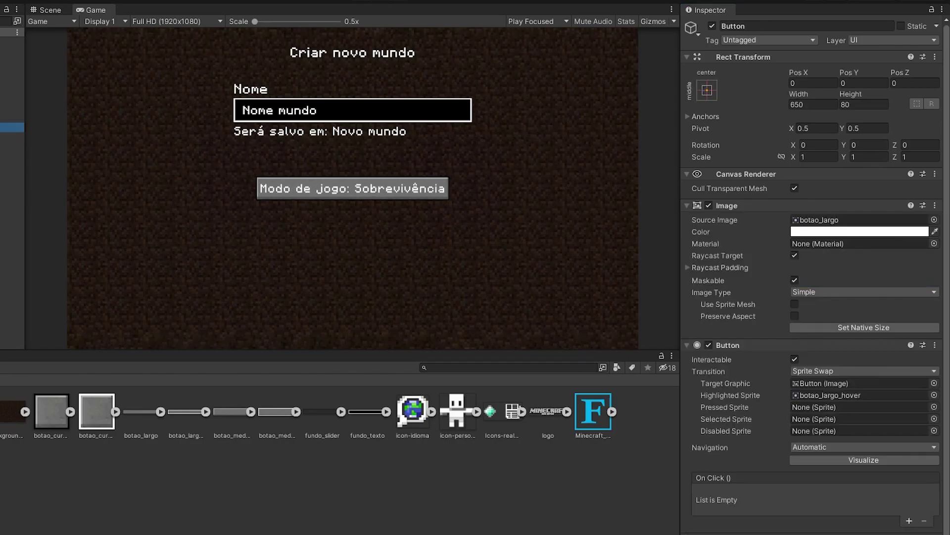
left_click_drag(809, 70, 435, 79)
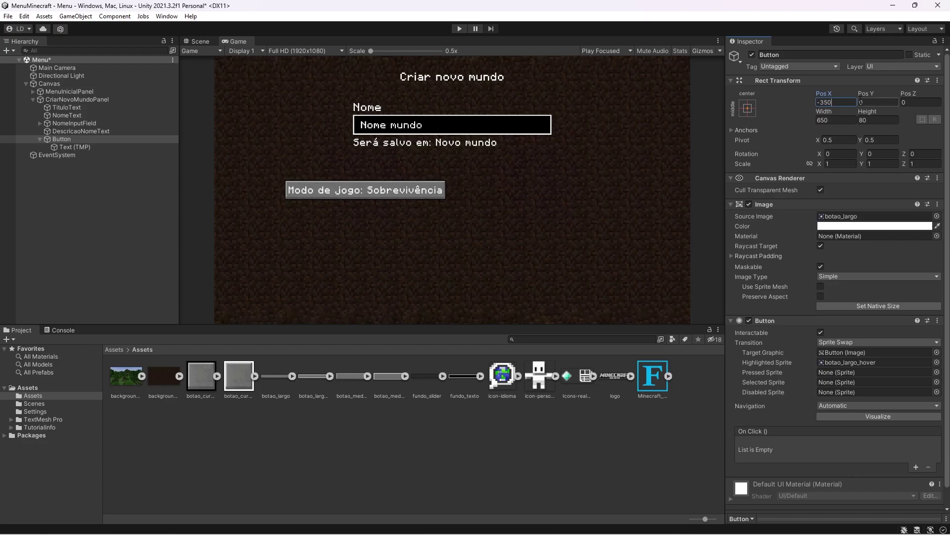
left_click_drag(868, 94, 757, 70)
Rename the button object as ModoDeJogoButton.
left_click(40, 139)
left_click(71, 138)
key("Home")
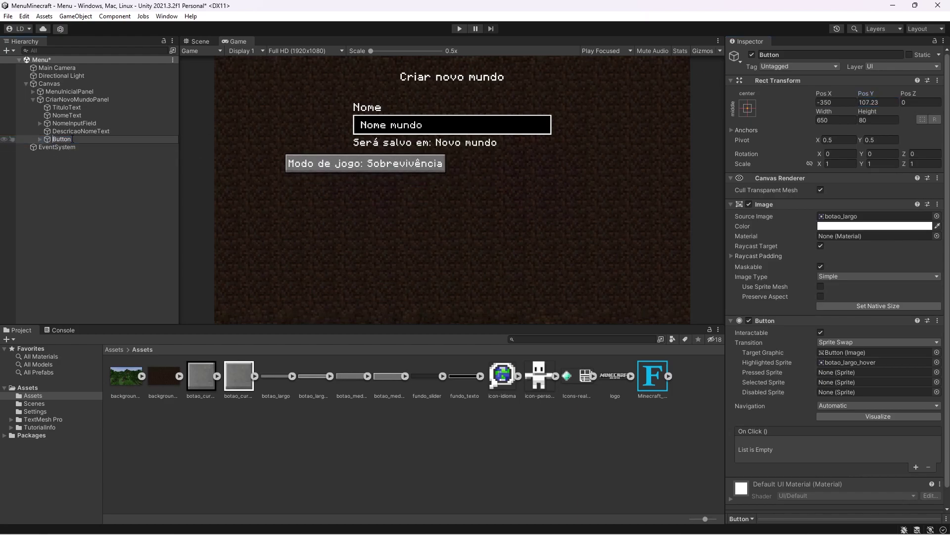
type("ModoDeJo")
type("go")
key("Return")
Duplicate ModoDeJogoButton and set the copy's X position to 350.
key("ctrl+d")
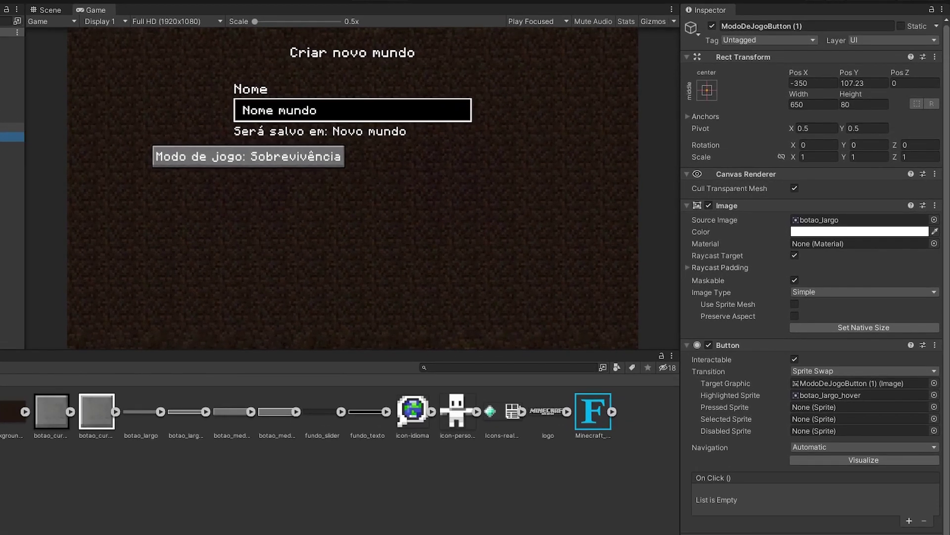
left_click(812, 83)
key("BackSpace")
type("350")
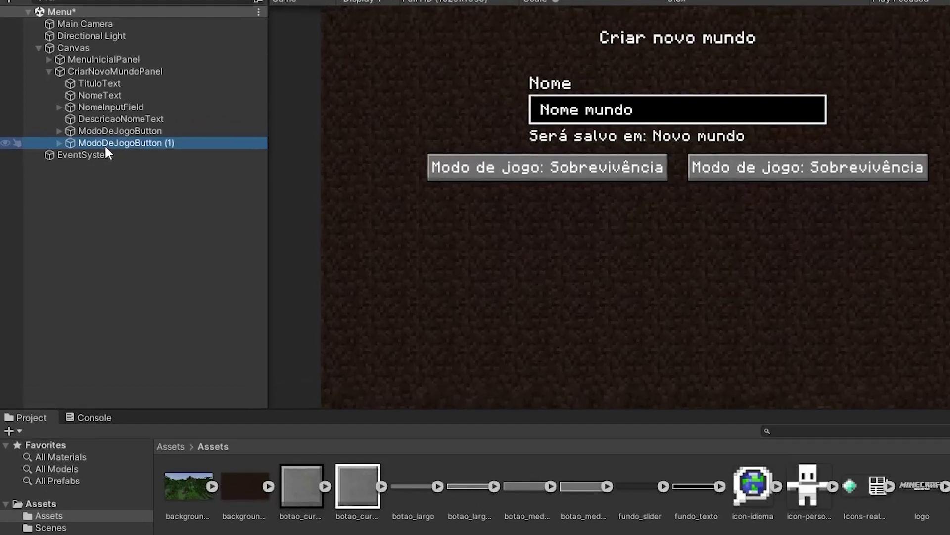
Rename the duplicated button as DificuldadeButton.
key("F2")
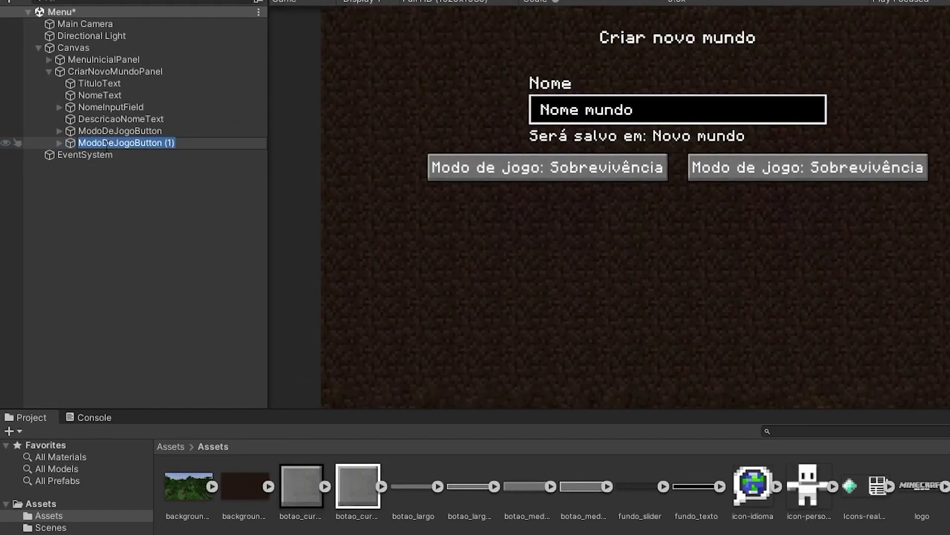
type("Di")
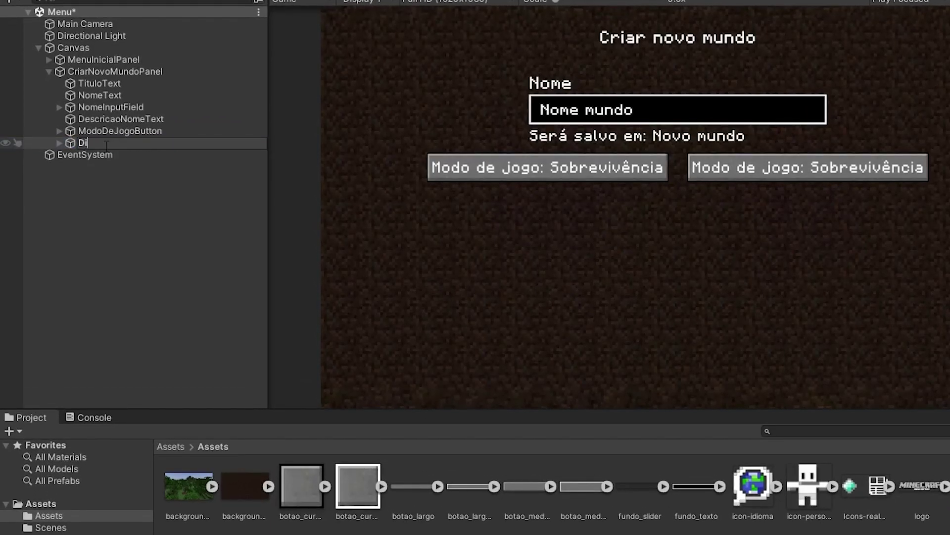
type("ficuldadeButton")
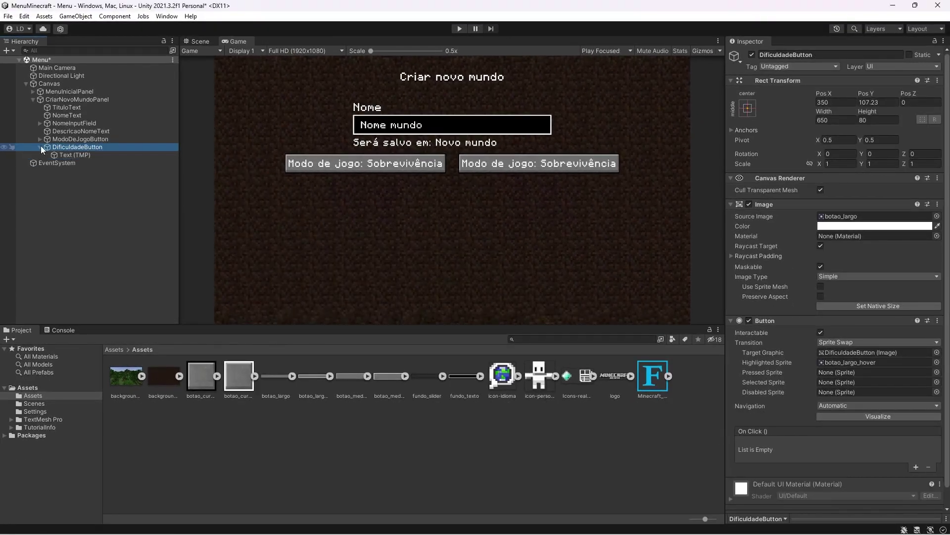
Change the text of DificuldadeButton to "Dificuldade: Média".
left_click(44, 146)
left_click(74, 155)
left_click(871, 258)
key("ctrl+a")
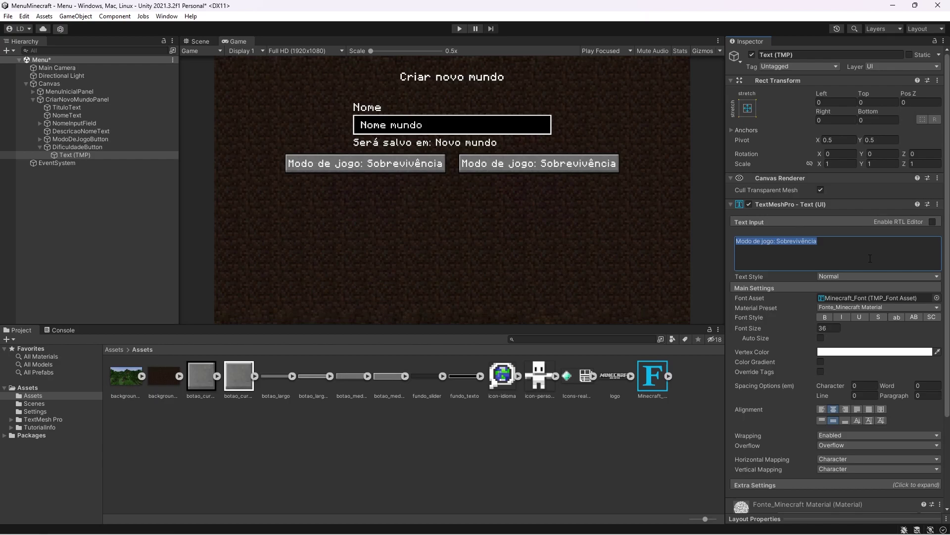
type("Dificuldade: Média")
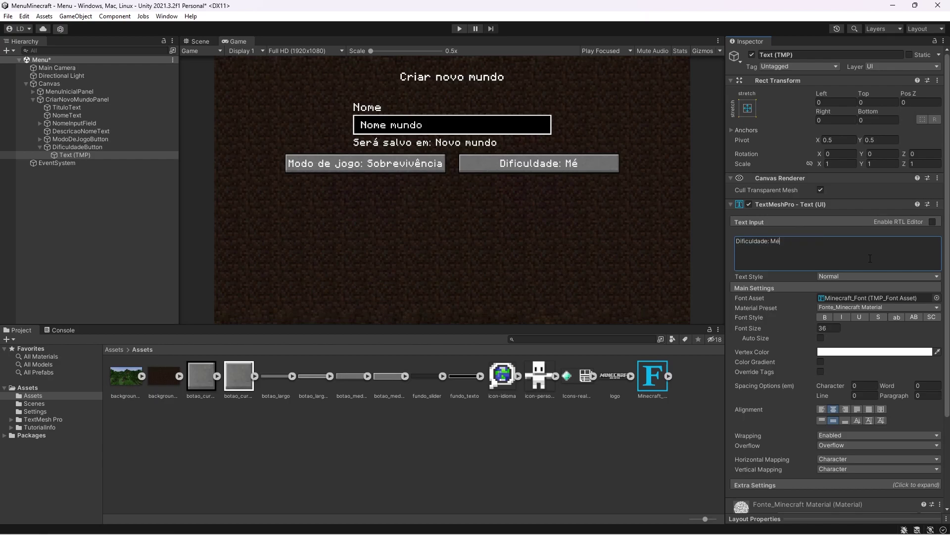
left_click(40, 147)
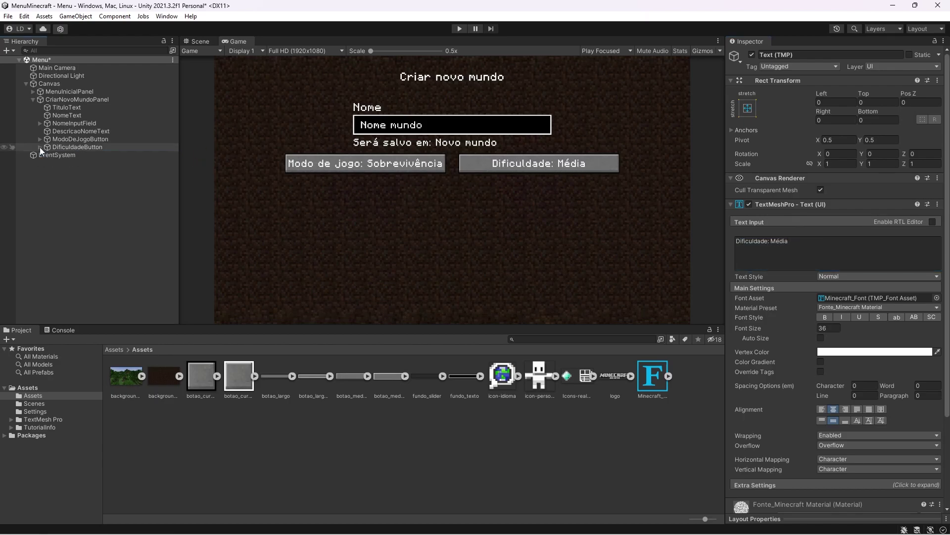
Duplicate DescricaoNomeText and move the copy under the game-mode button, at X -250 and Y 36.3.
left_click(89, 147)
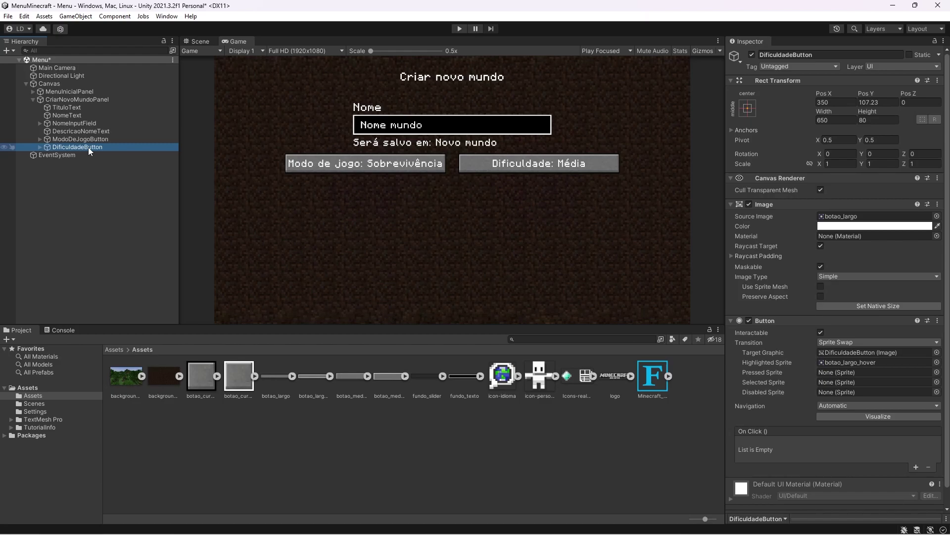
left_click(70, 131)
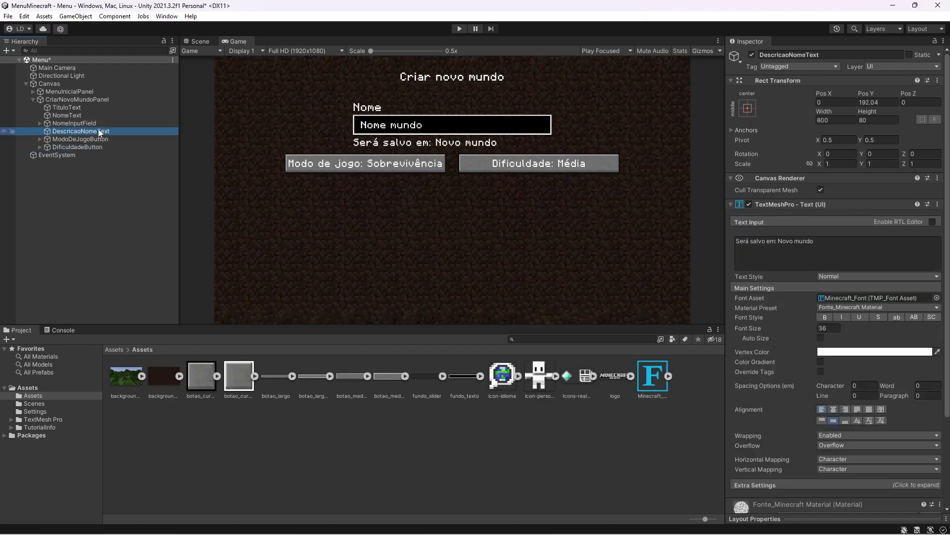
key("ctrl+d")
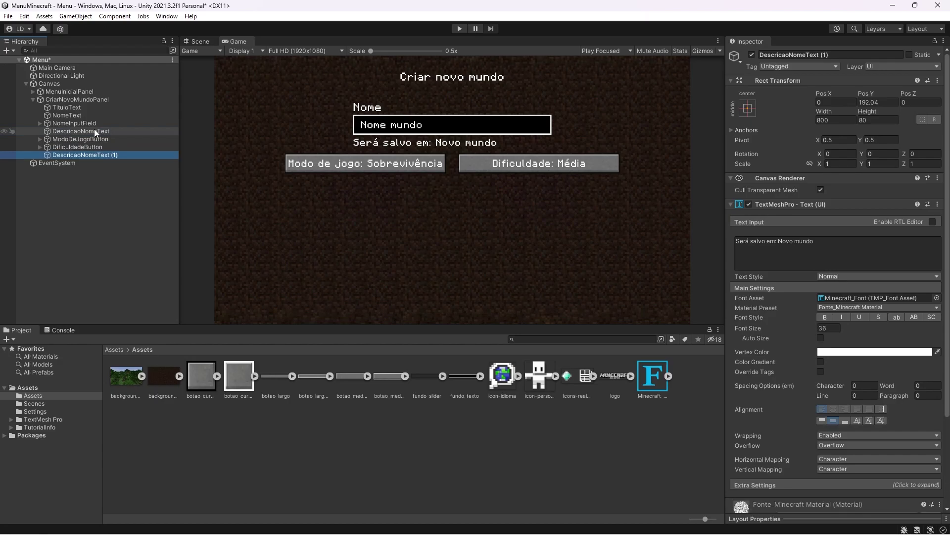
left_click_drag(876, 93, 627, 139)
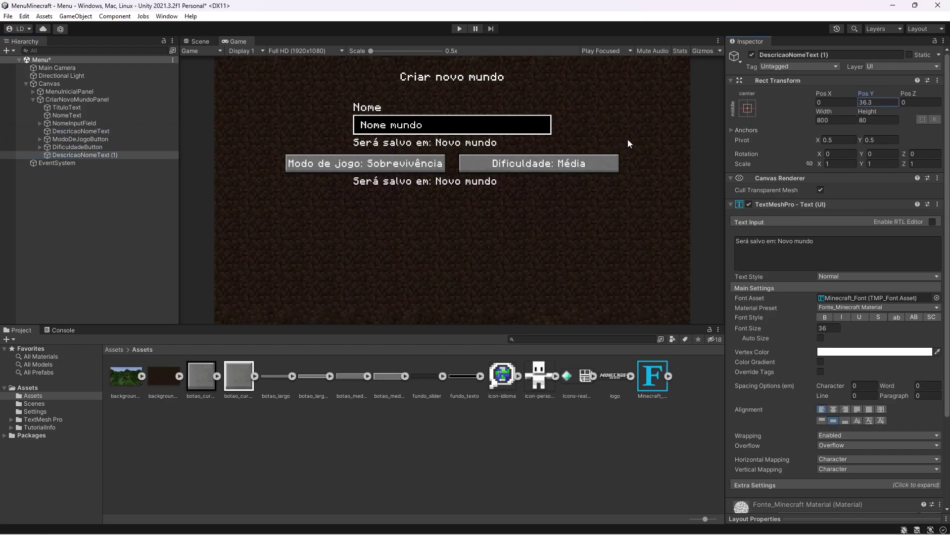
left_click(831, 91)
left_click_drag(831, 90, 529, 105)
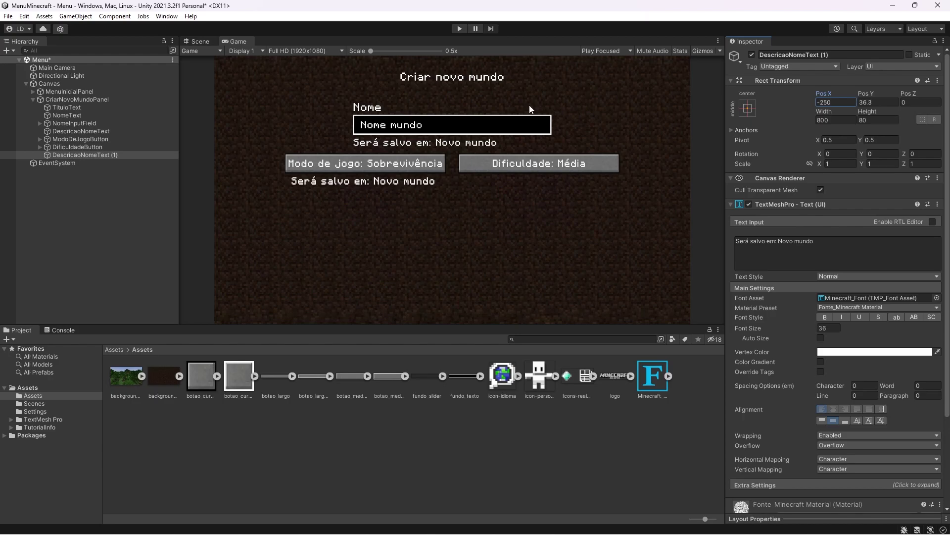
Replace the copied description's text with "Busque recursos, fabrique ferramentas,".
left_click(847, 251)
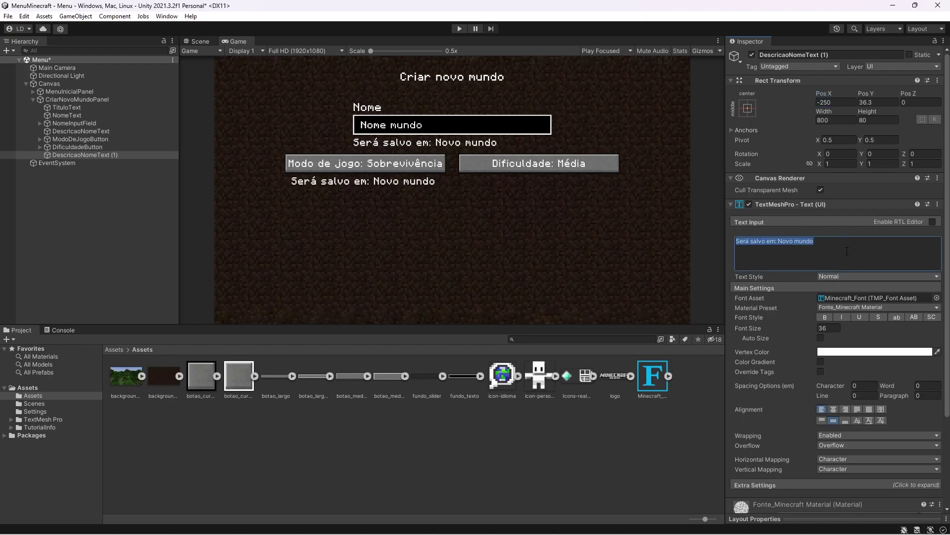
type("Busque rec")
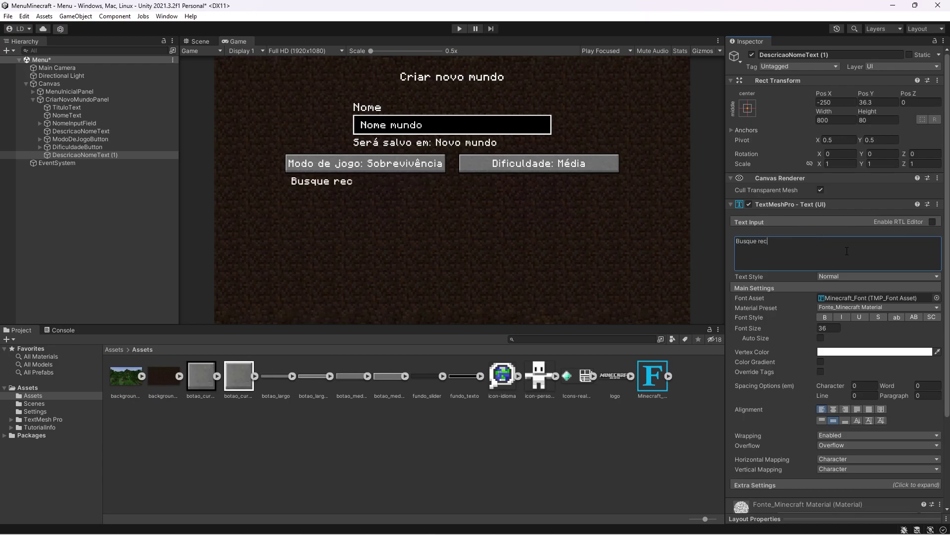
type("ursos, fabrique ferramentas,")
Set the copied description's width to 1200 and shift it to X about -41.5, under the game-mode button.
left_click(826, 119)
type("1200")
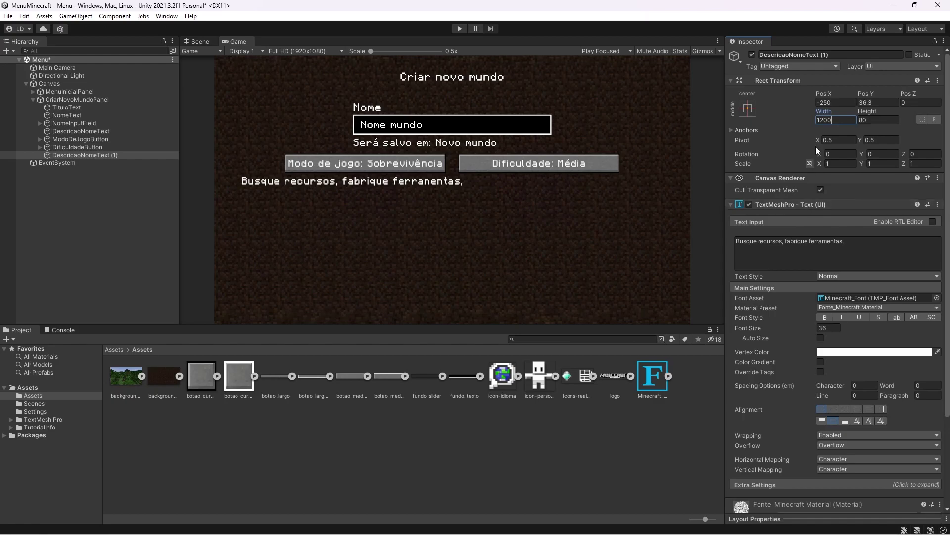
left_click_drag(827, 88, 859, 90)
Add the second line "suba de nível e coma para sobreviver" to the description and lower it to Y 22.5.
left_click(860, 252)
left_click(853, 242)
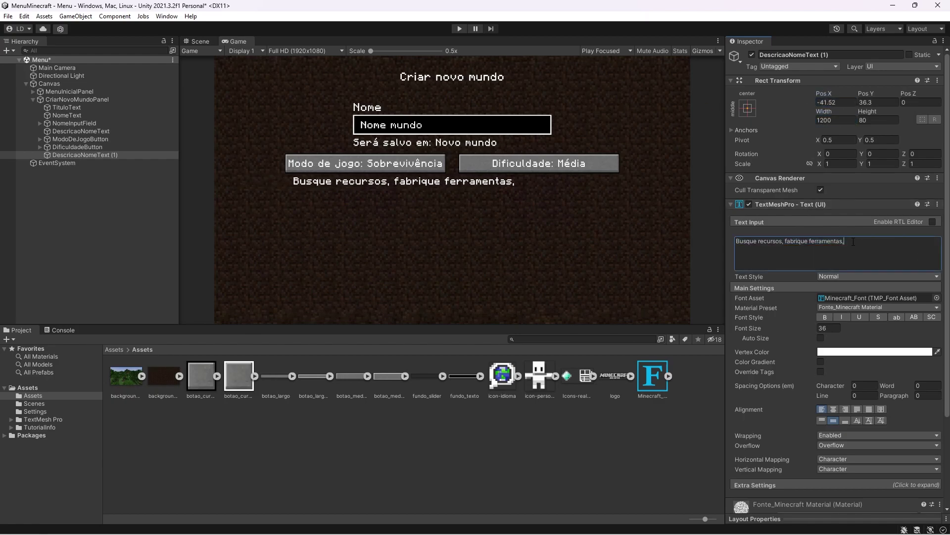
key("Return")
type("suba de nú")
key("BackSpace")
type("ível e coma para sobreviver")
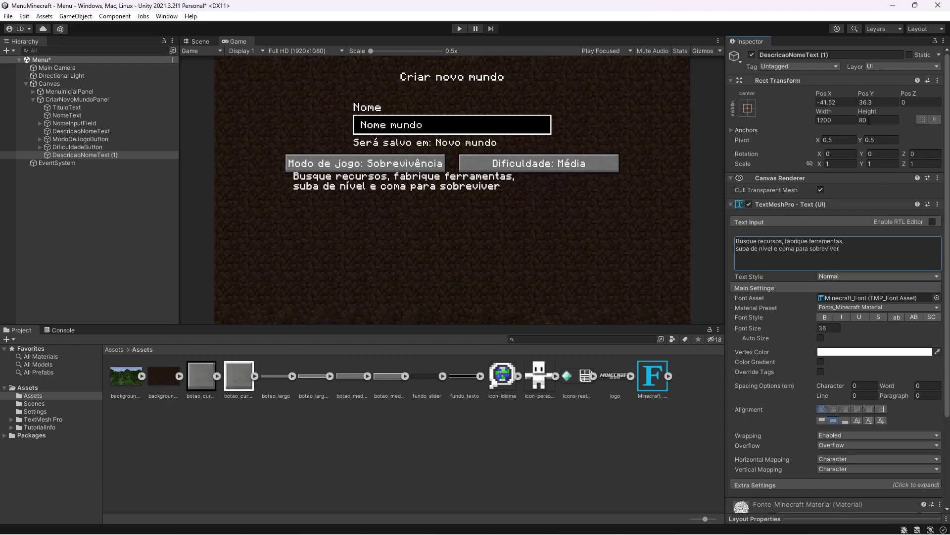
left_click_drag(864, 93, 850, 94)
Rename the copied description object as DescricaoDificuldadeText.
left_click(98, 155)
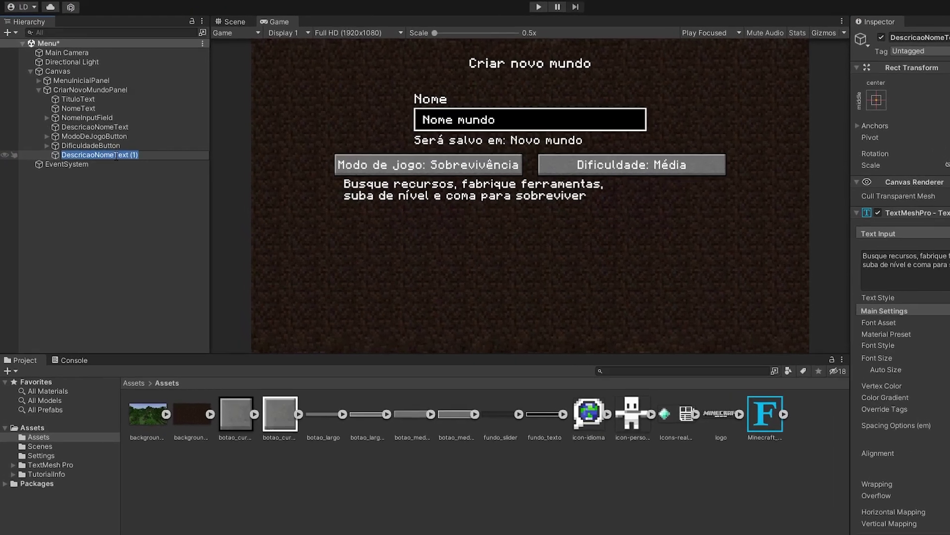
type("Descricao")
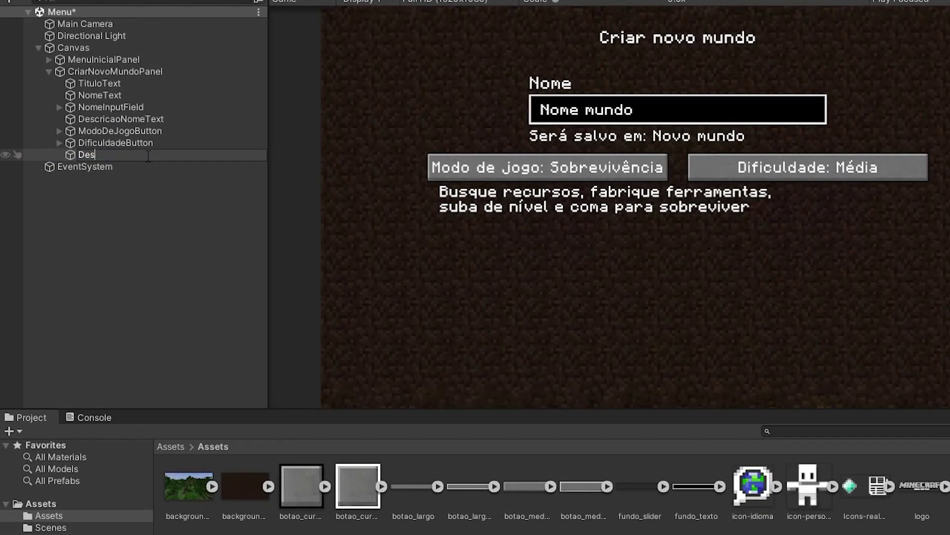
type("DificuldadeText")
key("Return")
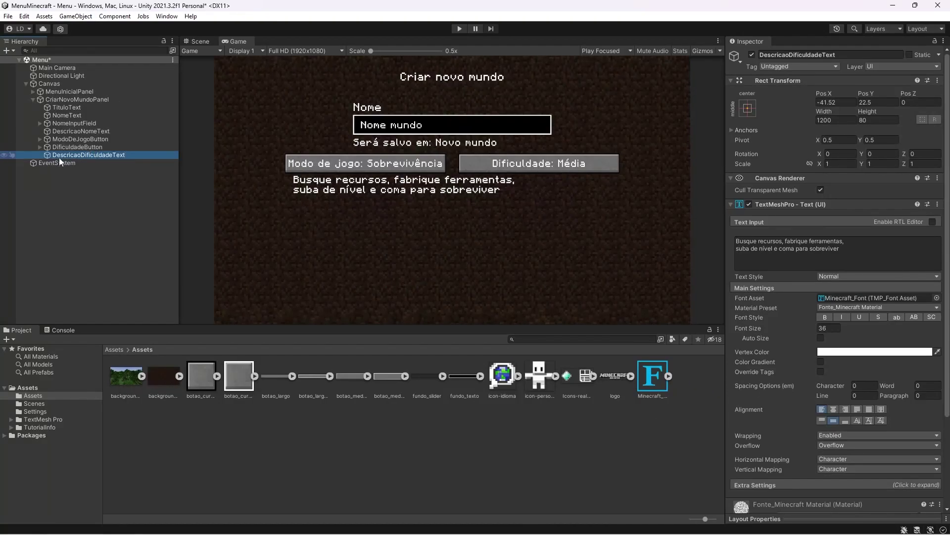
Duplicate ModoDeJogoButton, DificuldadeButton and DescricaoDificuldadeText together and move the copies straight down below the originals, buttons at Y about -90.
left_click(85, 140, "shift")
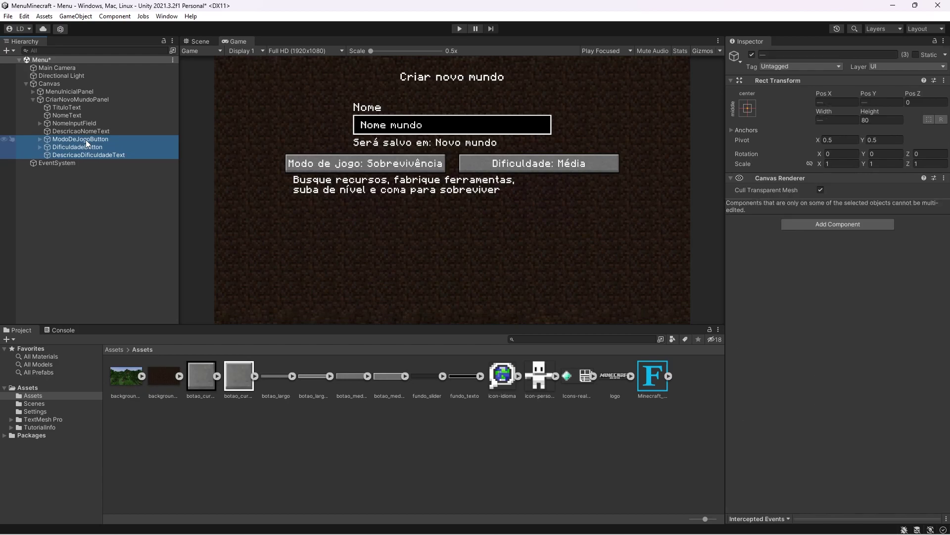
key("ctrl+d")
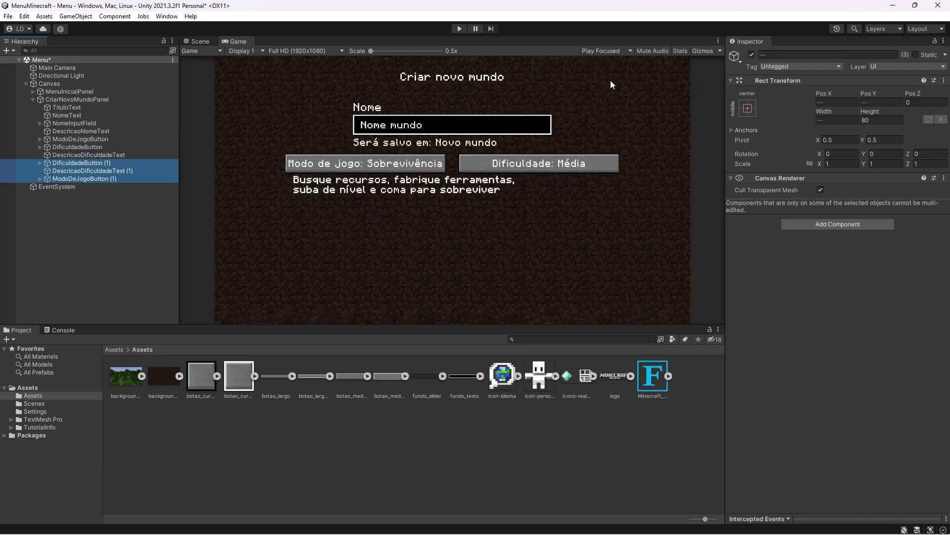
left_click(200, 41)
key("t")
left_click(599, 52)
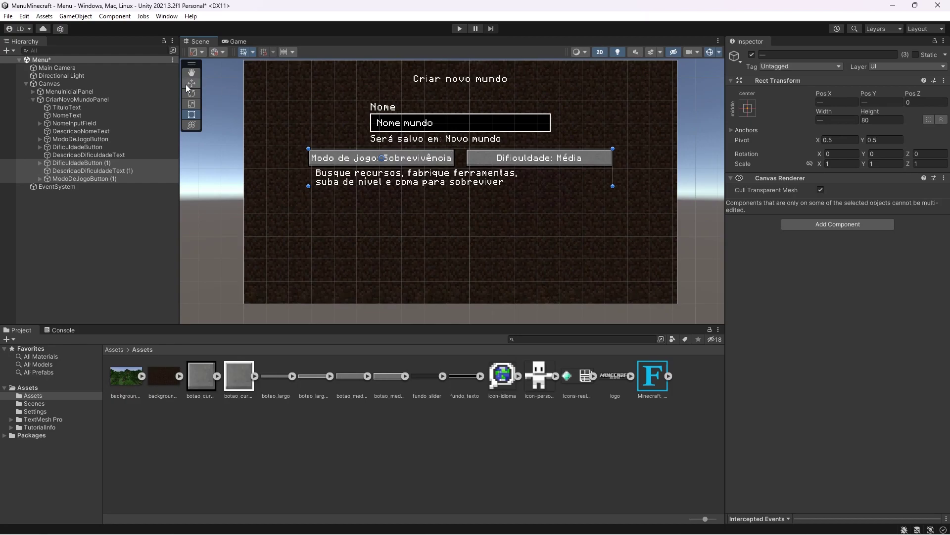
left_click(191, 82)
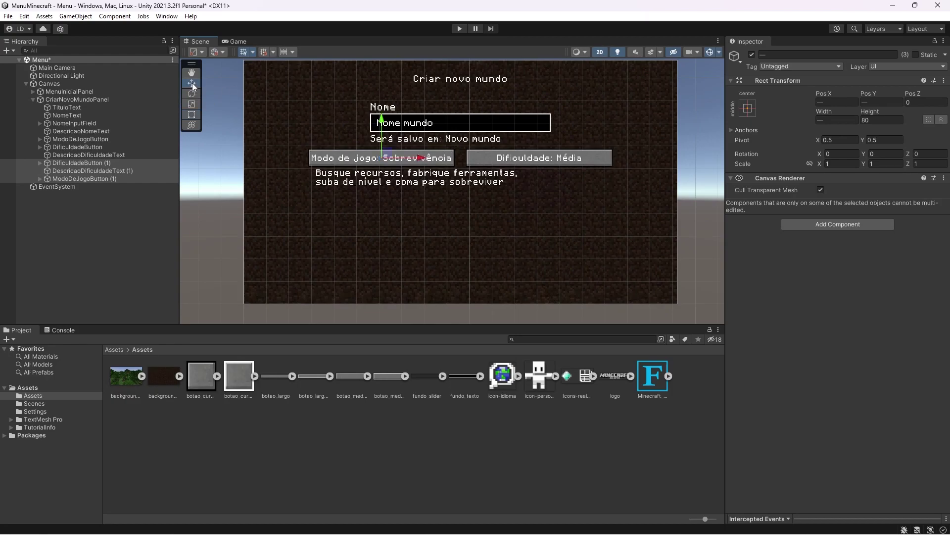
left_click_drag(381, 118, 382, 160)
left_click(248, 41)
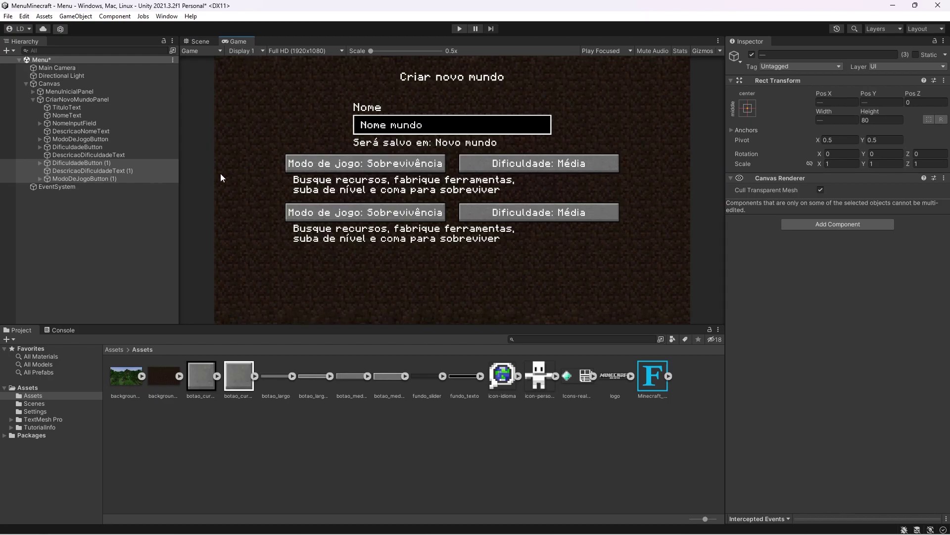
Move the copied ModoDeJogoButton above the copied DificuldadeButton in the hierarchy and rename it ComandosButton.
left_click(132, 172)
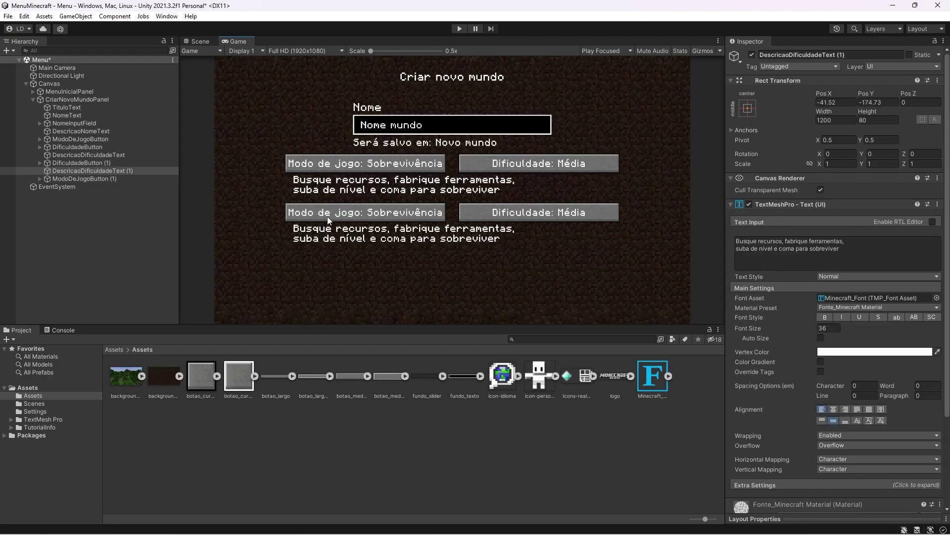
left_click(76, 179)
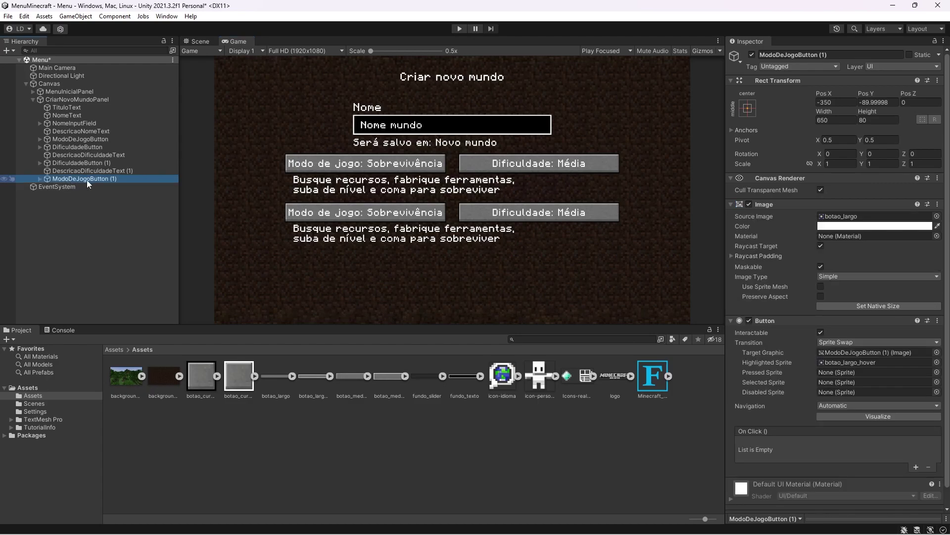
left_click_drag(88, 179, 85, 162)
left_click(79, 165)
type("Coman")
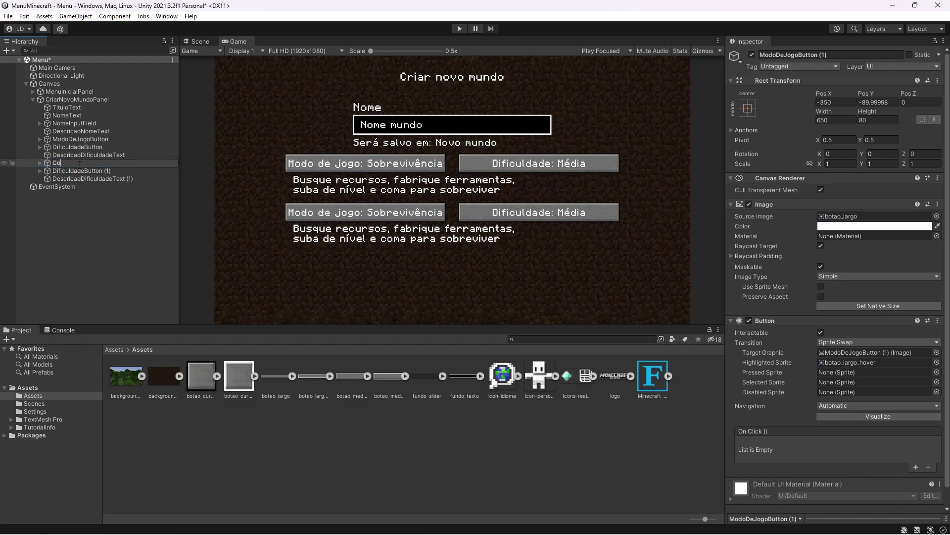
type("dosButton")
key("Return")
Change the label text of ComandosButton to "Permetir comandos: Não".
left_click(39, 163)
left_click(71, 170)
left_click(792, 245)
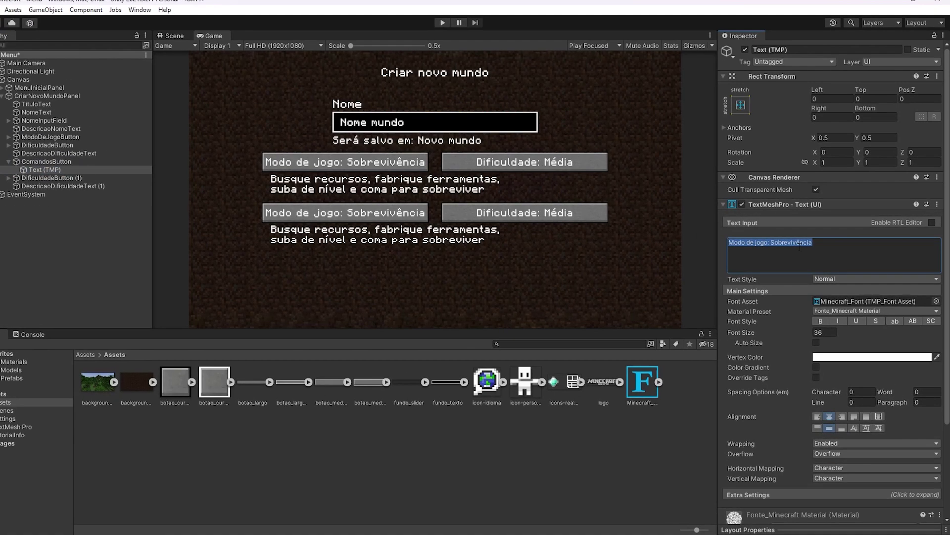
type("Permetir comandos")
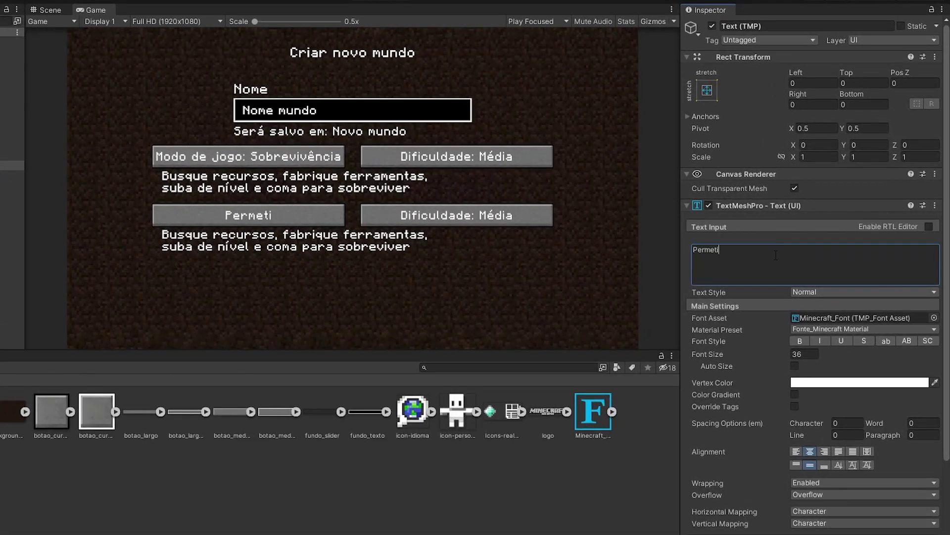
type(": Não")
Rename the copied DificuldadeButton as PacotesButton and change its label to "Pacotes de dados".
left_click(77, 170)
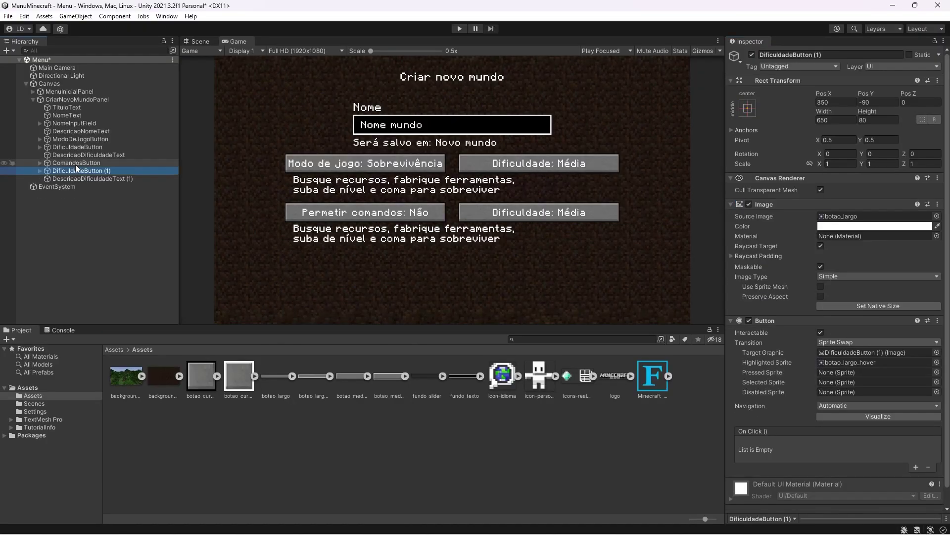
left_click(76, 170)
type("Pacot")
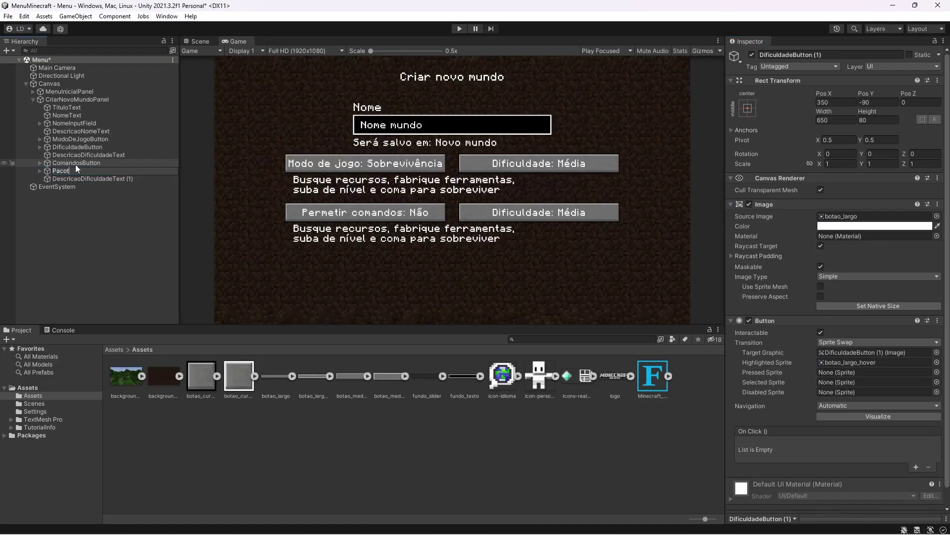
type("esButton")
key("Return")
key("Right")
left_click(81, 179)
left_click(829, 257)
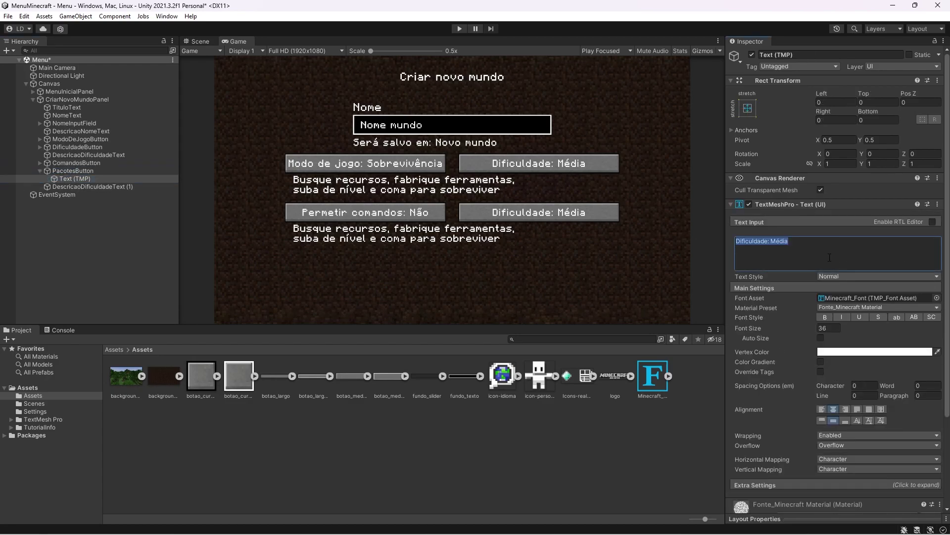
type("Pacotes")
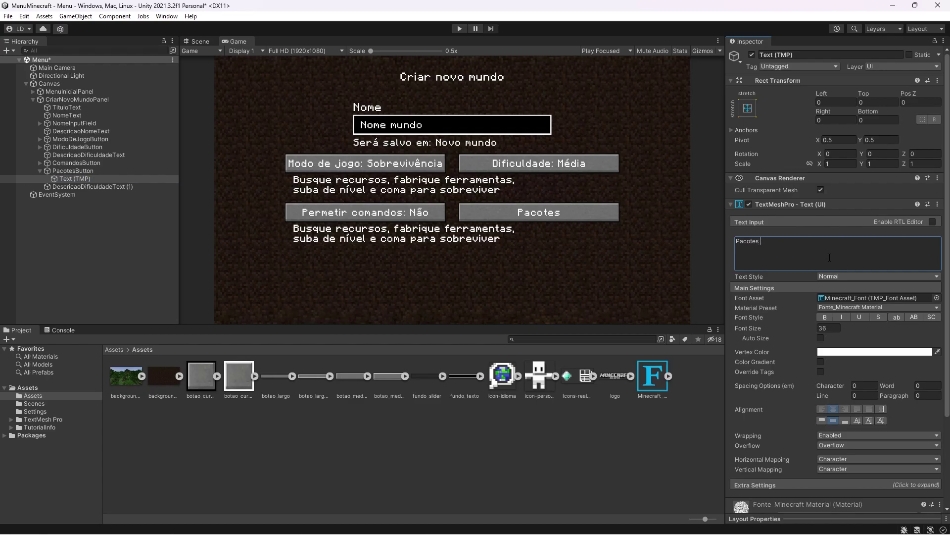
type(" de dados")
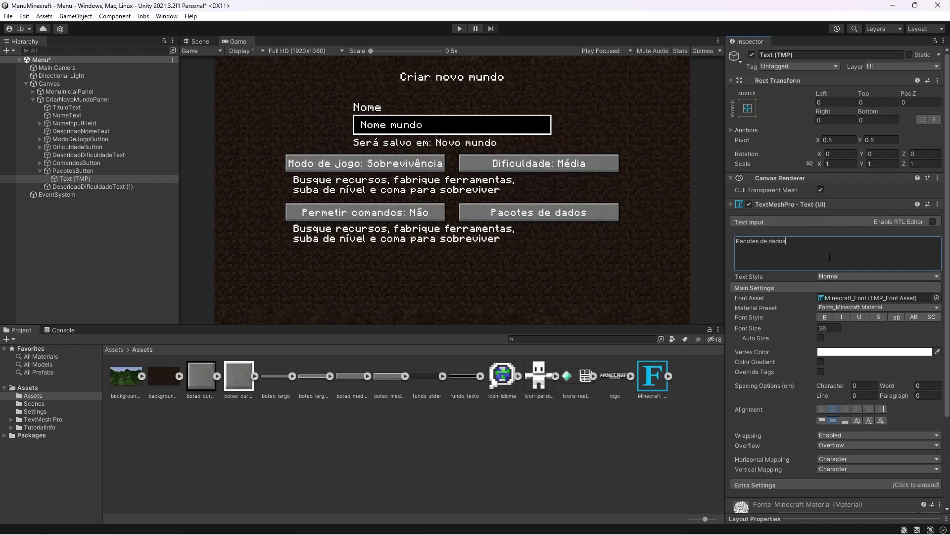
Rename the copied DescricaoDificuldadeText as DescricaoComandosText.
left_click(70, 177)
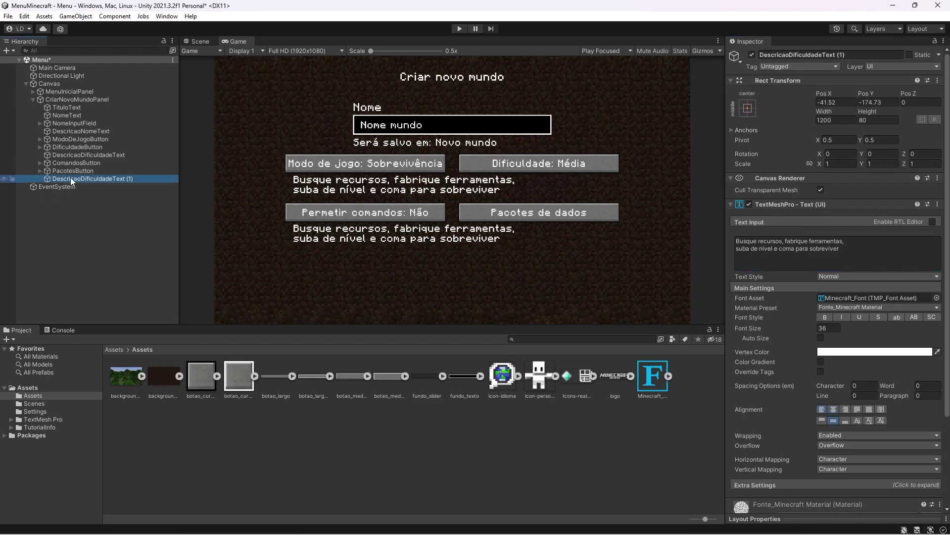
left_click(70, 178)
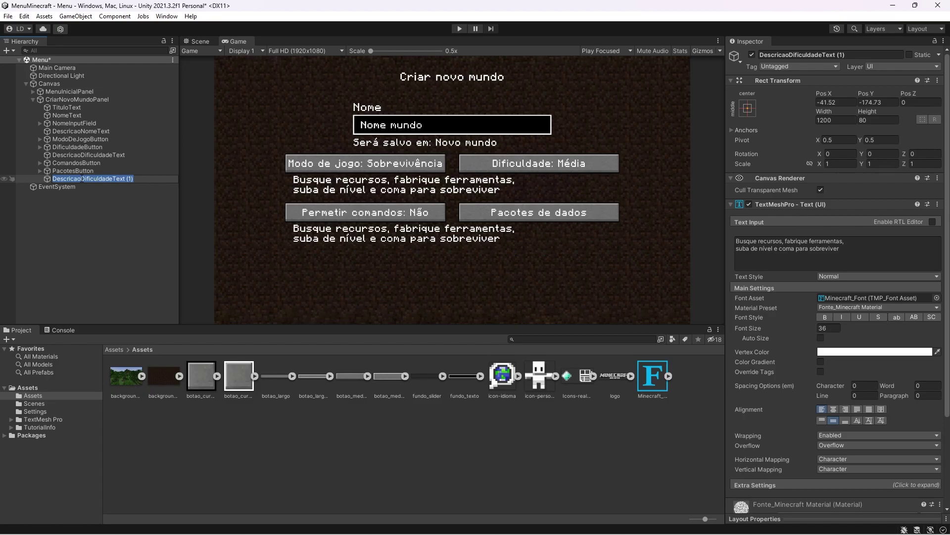
type("DescricaoComandosText")
key("Return")
Replace the DescricaoComandosText wording with "/gamemode, /experience e outros." and place it top-aligned at Y about -177.7.
left_click(844, 250)
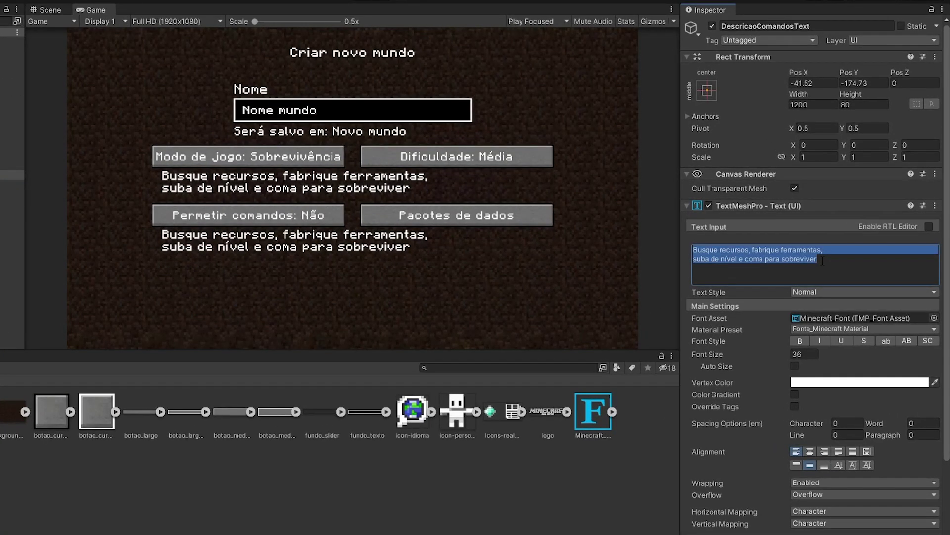
type("/gamemode, /ex")
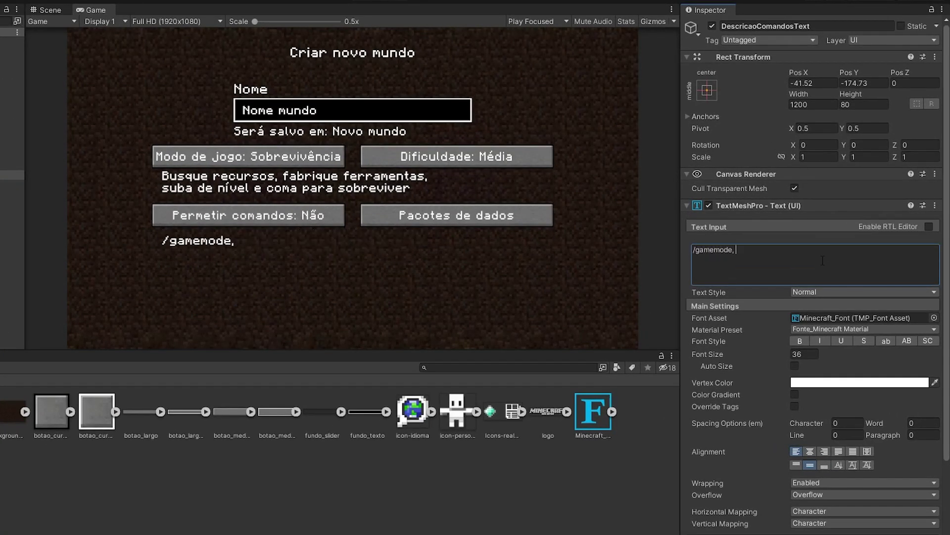
type("perience e outros.")
left_click_drag(860, 71, 884, 90)
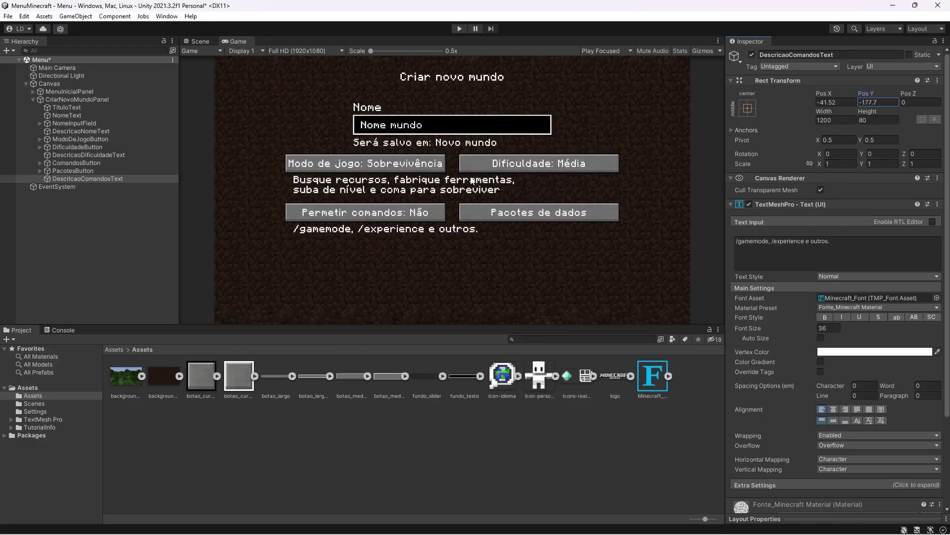
Duplicate ComandosButton and PacotesButton together and move the copies down to Y about -248.5.
left_click(88, 164)
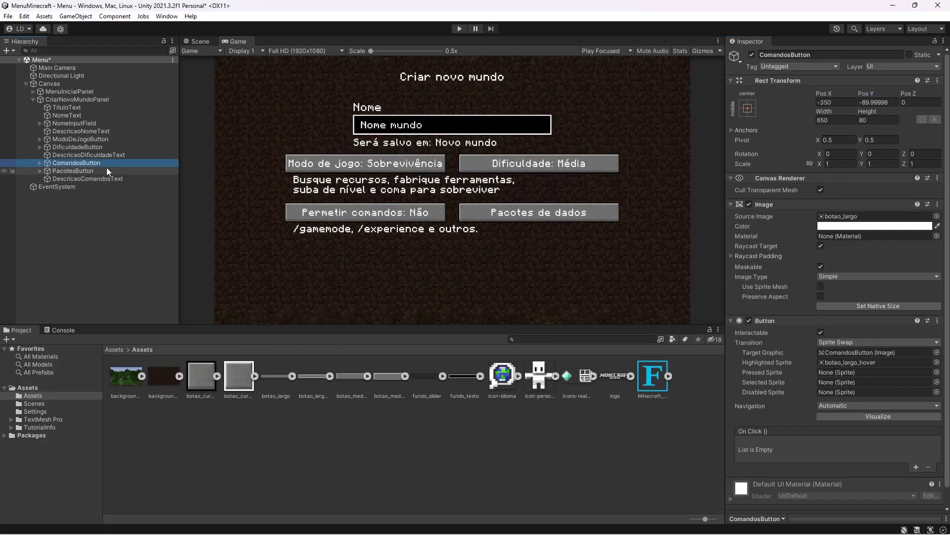
left_click(93, 171, "ctrl")
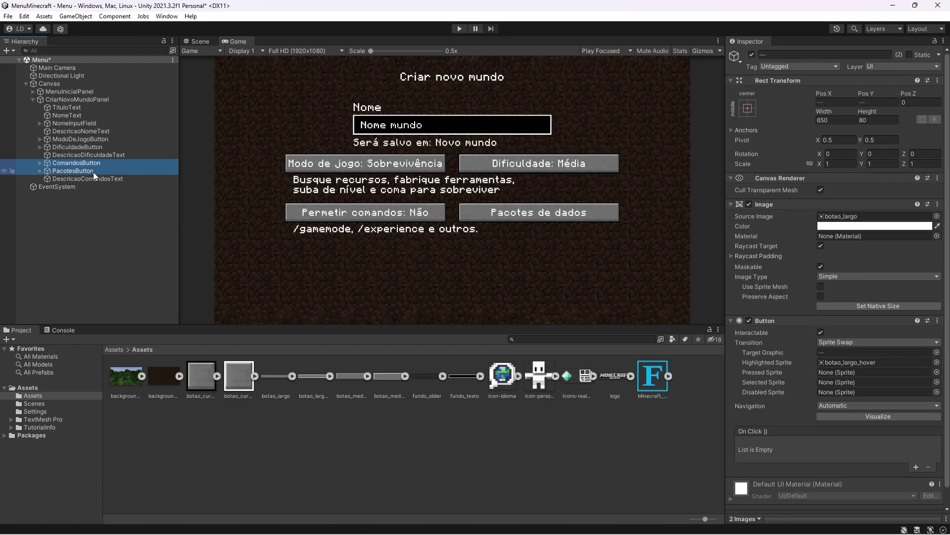
key("ctrl+d")
left_click_drag(873, 93, 676, 109)
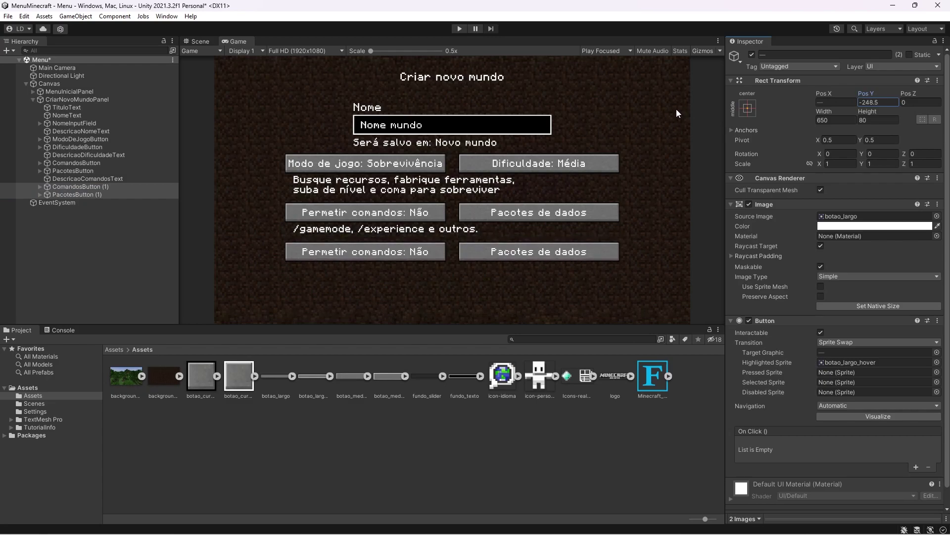
Rename the copied ComandosButton as RegrasButton and change its label to "Regras do jogo".
left_click(102, 186)
key("F2")
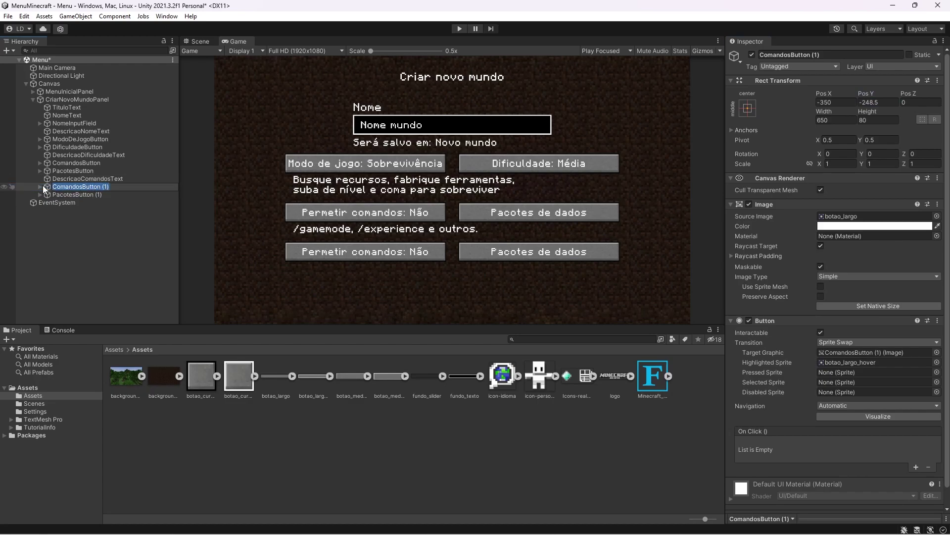
type("RegrasButton")
key("Return")
left_click(40, 187)
left_click(74, 194)
left_click(853, 254)
type("Regras do jogo")
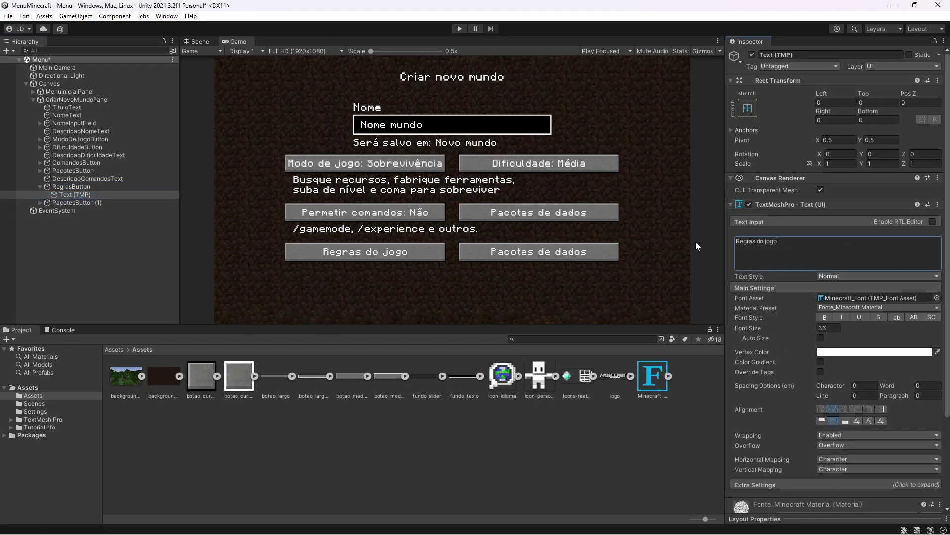
left_click(40, 187)
Rename the copied PacotesButton as MaisOpcoesButton and change its label to "Mais opções do mundo...".
left_click(73, 193)
key("F2")
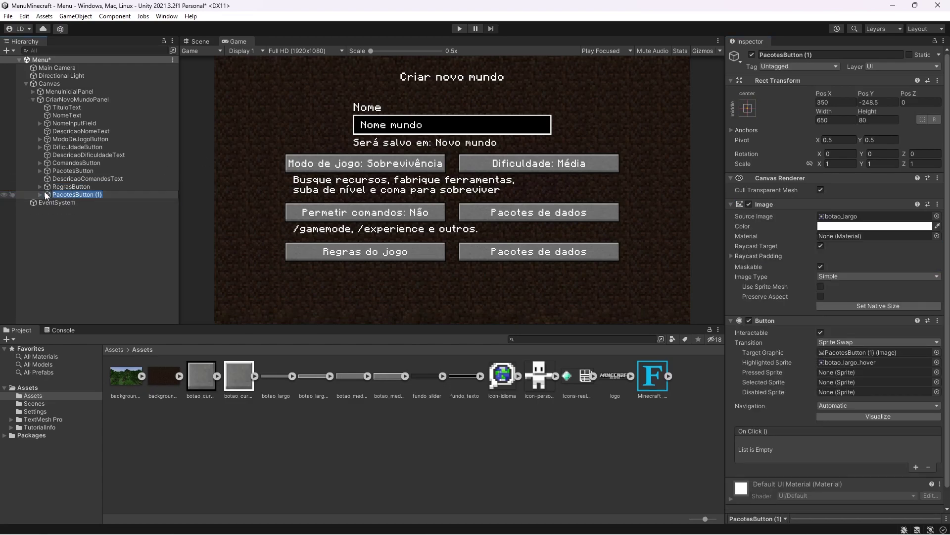
type("MaisOpcoesButton")
key("Return")
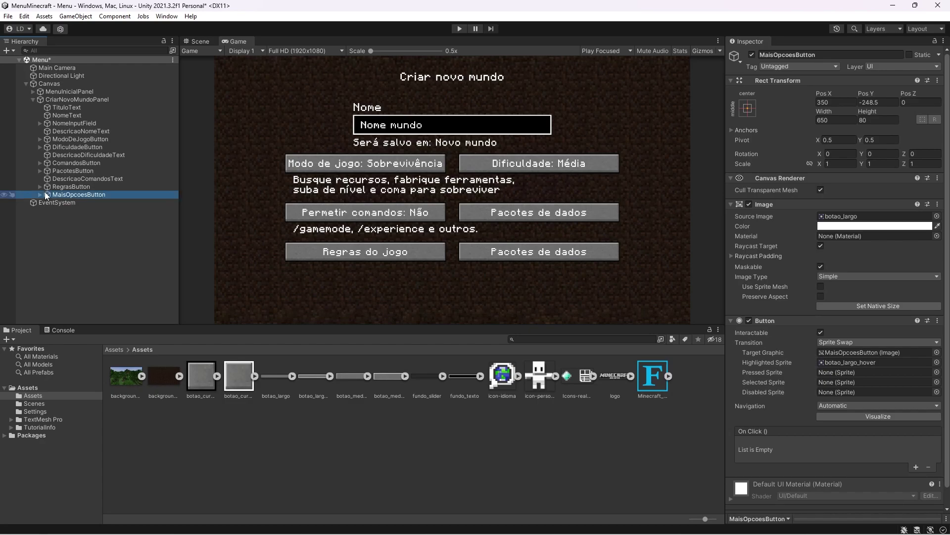
left_click(40, 195)
left_click(42, 203)
left_click(784, 247)
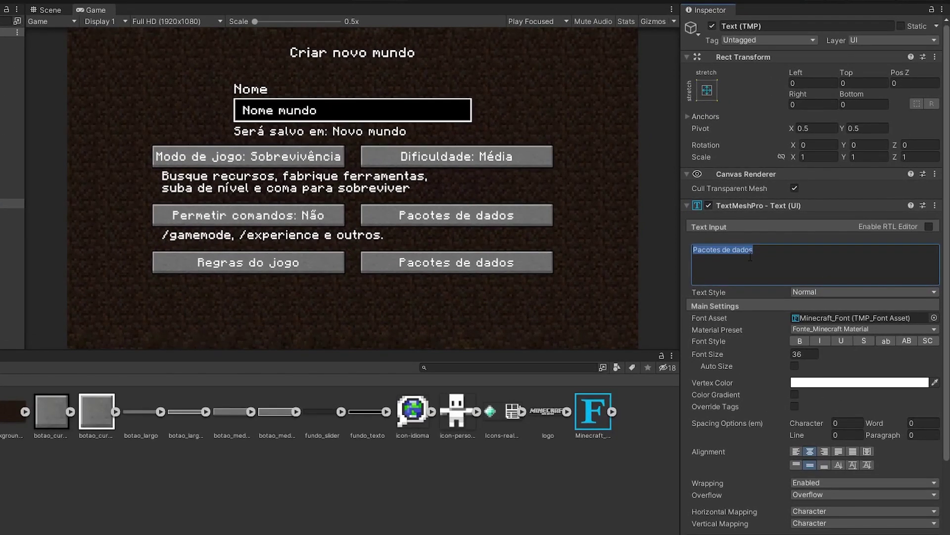
type("Mais opções do mundo...")
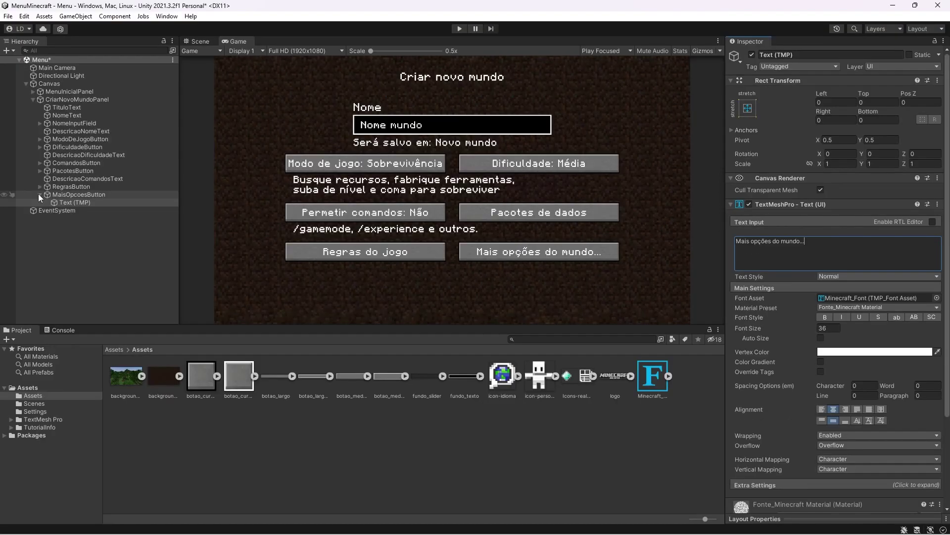
left_click(39, 194)
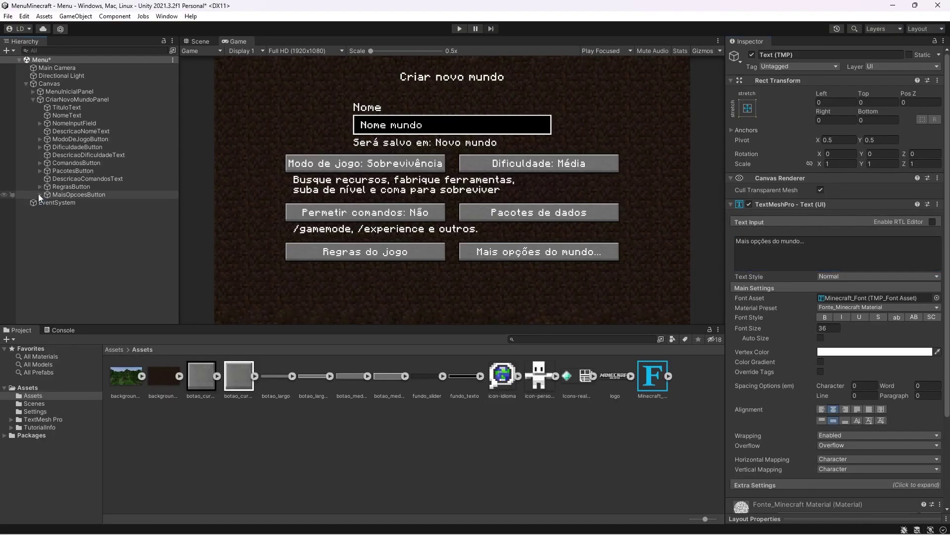
Duplicate RegrasButton and MaisOpcoesButton together and move the copies down to Y about -453.5.
left_click(71, 192)
left_click(75, 185, "ctrl")
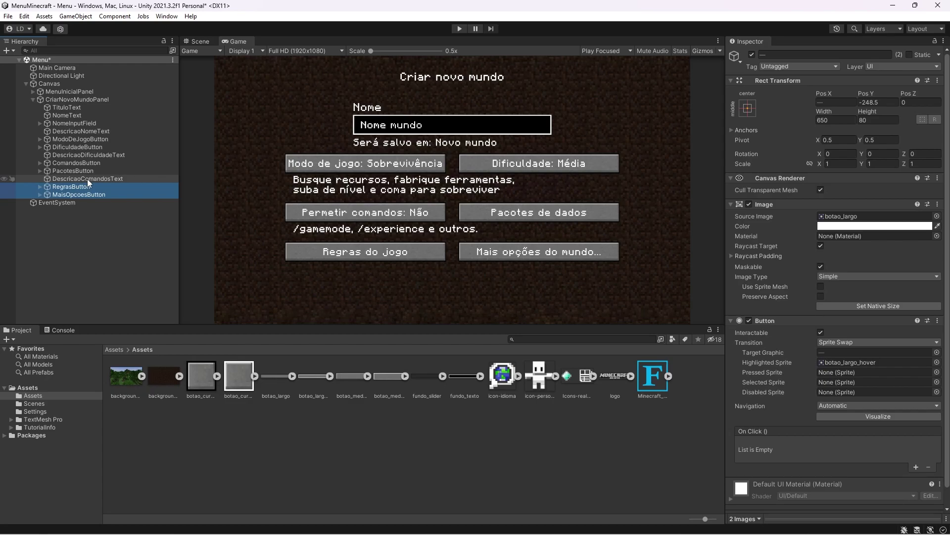
left_click_drag(874, 100, 535, 125)
Move the copied RegrasButton above the copied MaisOpcoesButton in the hierarchy and rename it CriarMundoButton.
left_click(90, 212)
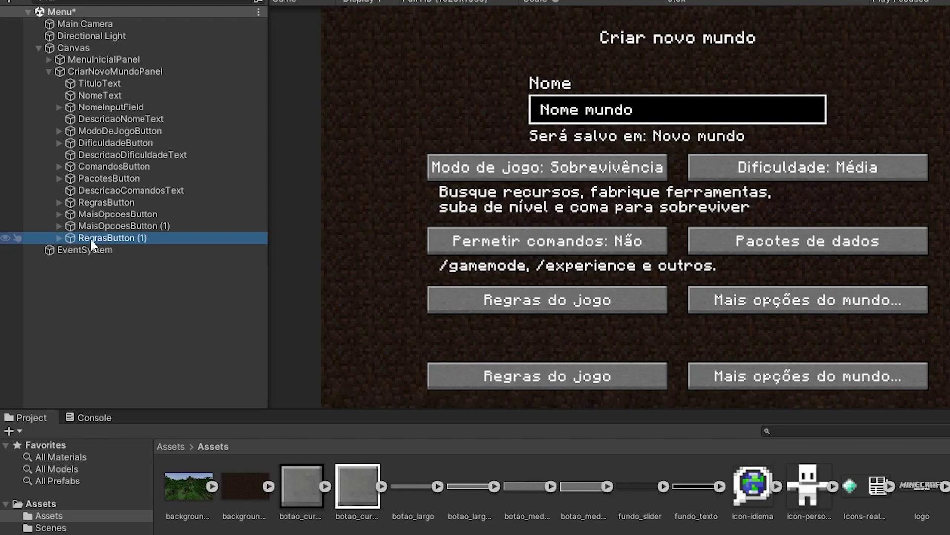
left_click_drag(93, 237, 94, 221)
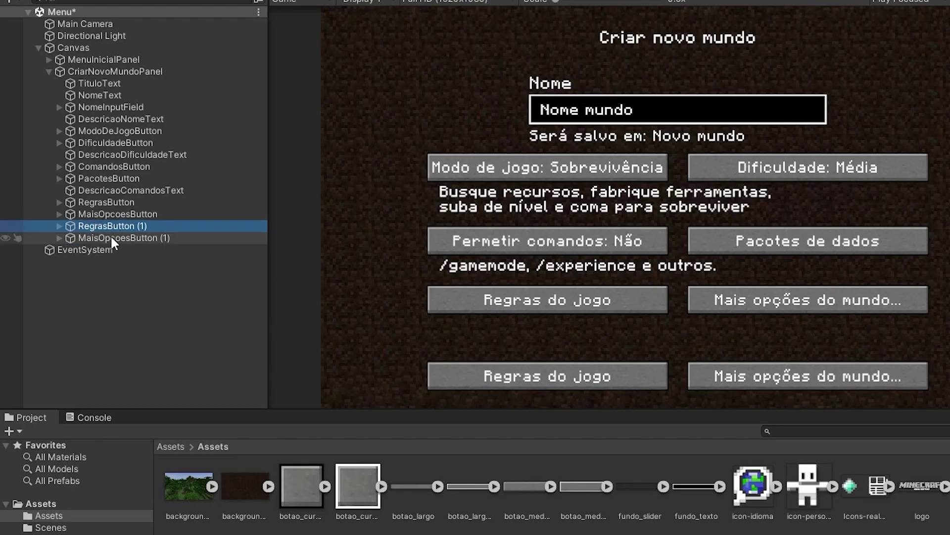
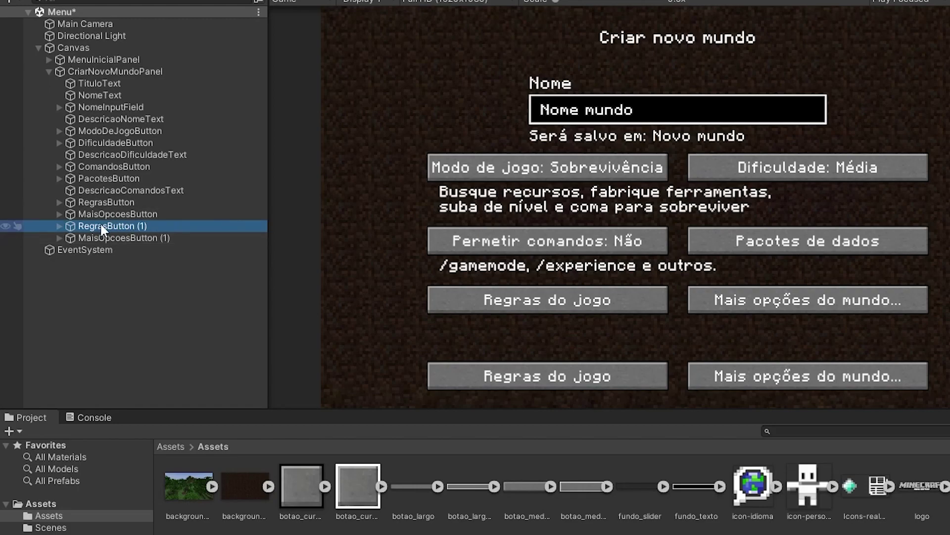
left_click(102, 227)
type("C")
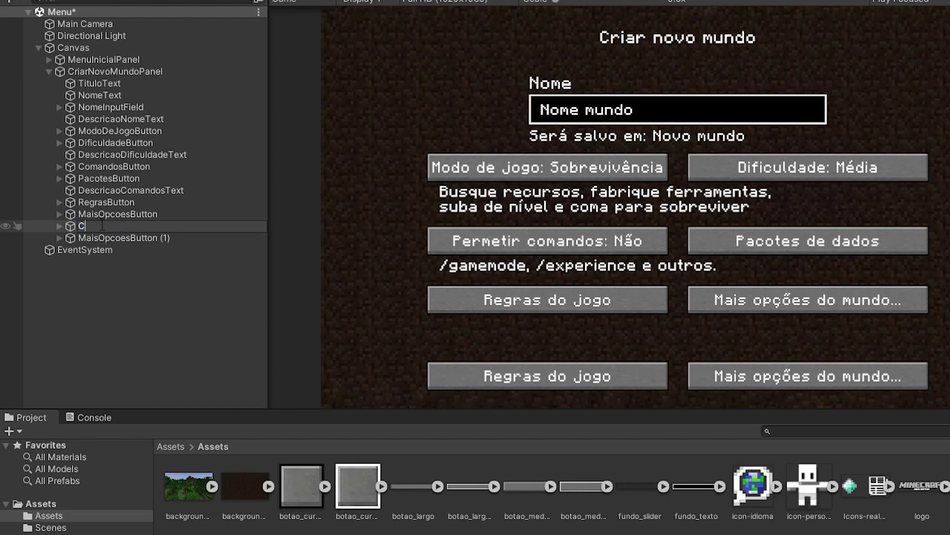
type("riarMundoButton")
key("Return")
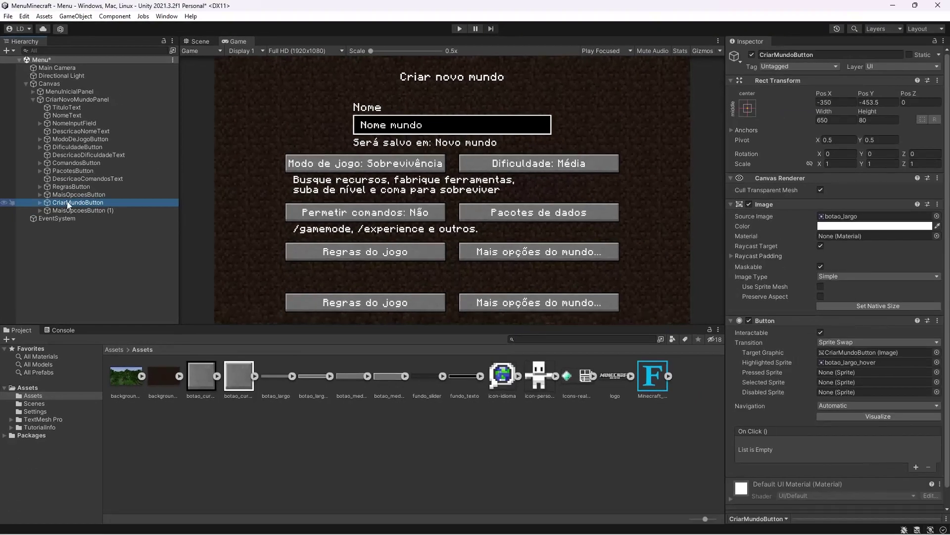
Change the label text of CriarMundoButton to "Criar um novo mundo".
left_click(40, 202)
left_click(57, 210)
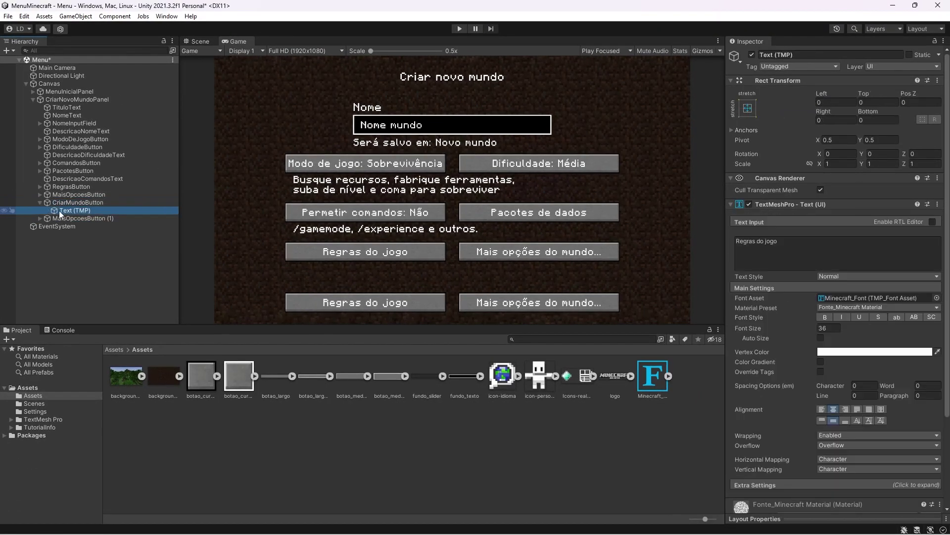
left_click(817, 246)
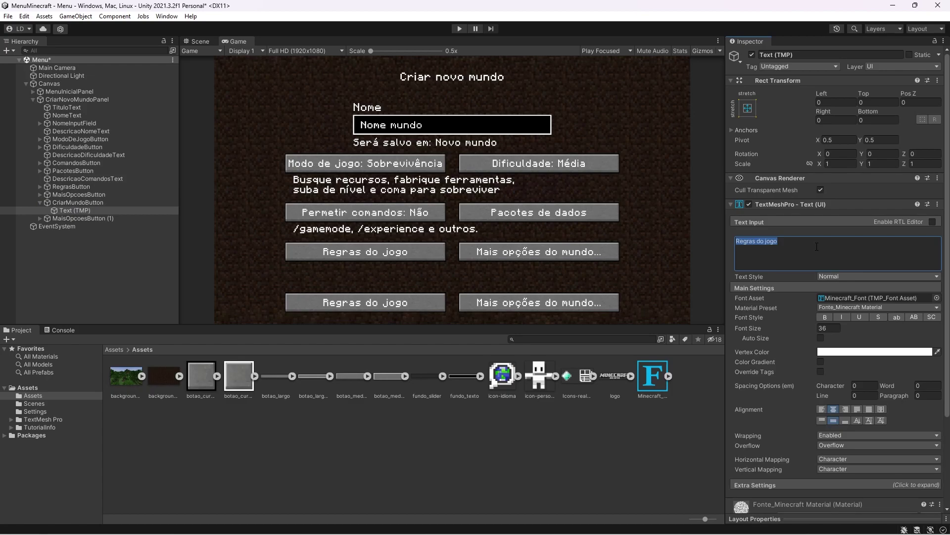
type("Criar um novo mundo")
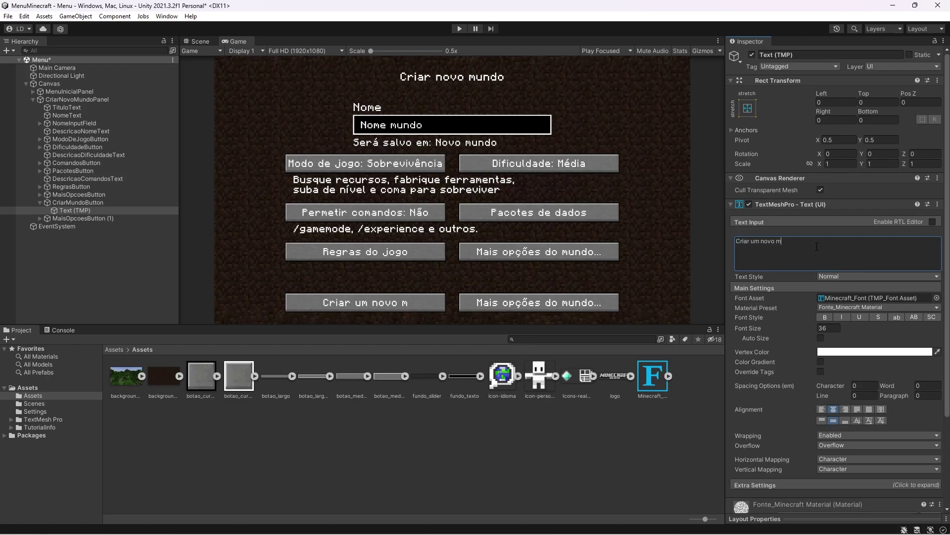
left_click(40, 202)
Rename the remaining copied MaisOpcoesButton as CancelarButton and change its label text to "Cancelar".
left_click(67, 208)
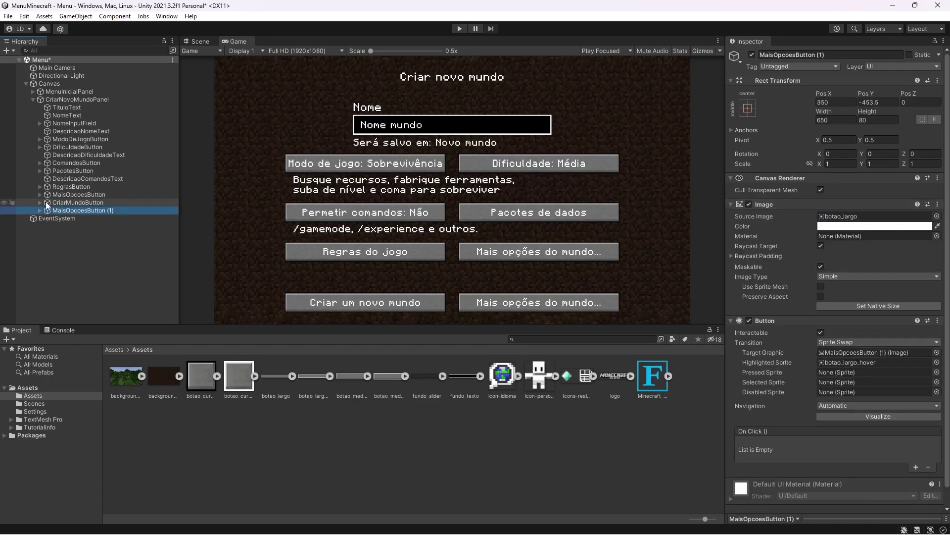
key("F2")
type("CancelarButton")
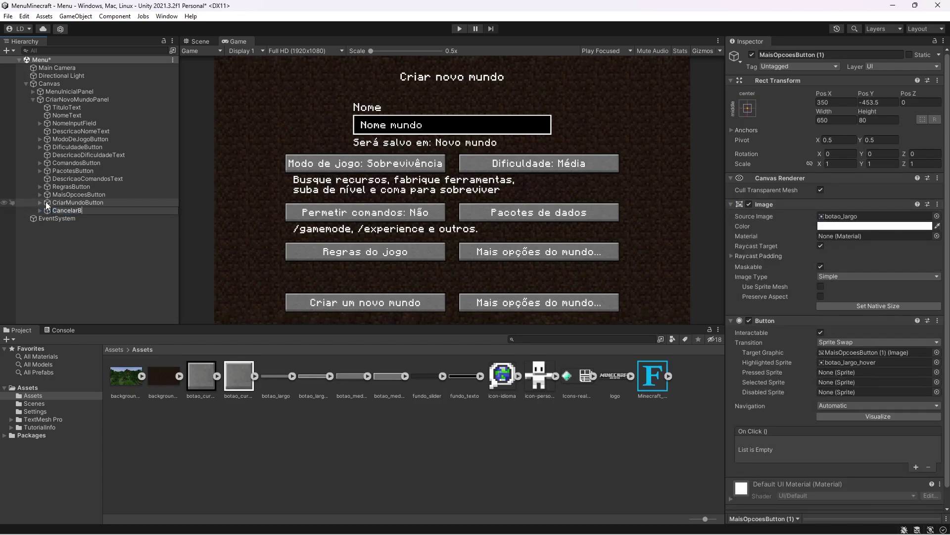
key("Return")
left_click(37, 211)
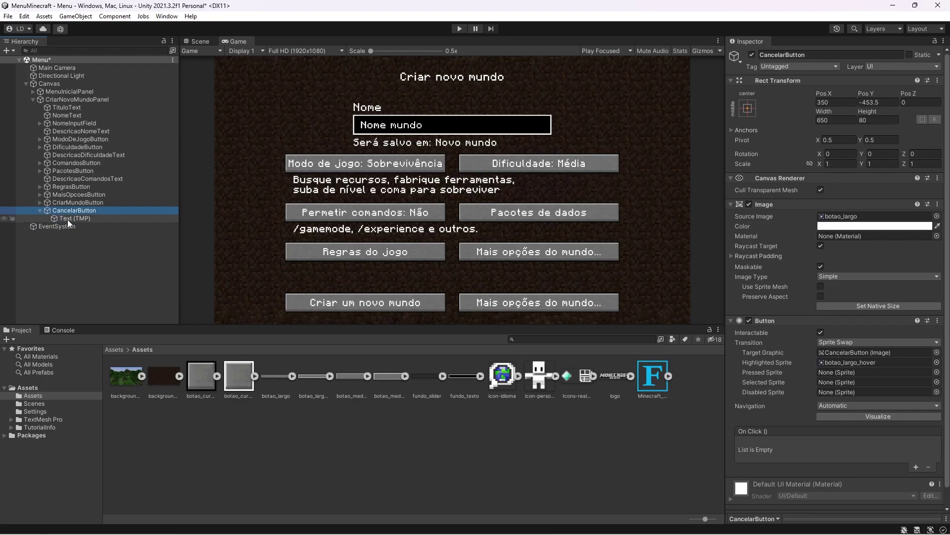
left_click(67, 218)
left_click(839, 245)
key("ctrl+a")
type("Cancelar")
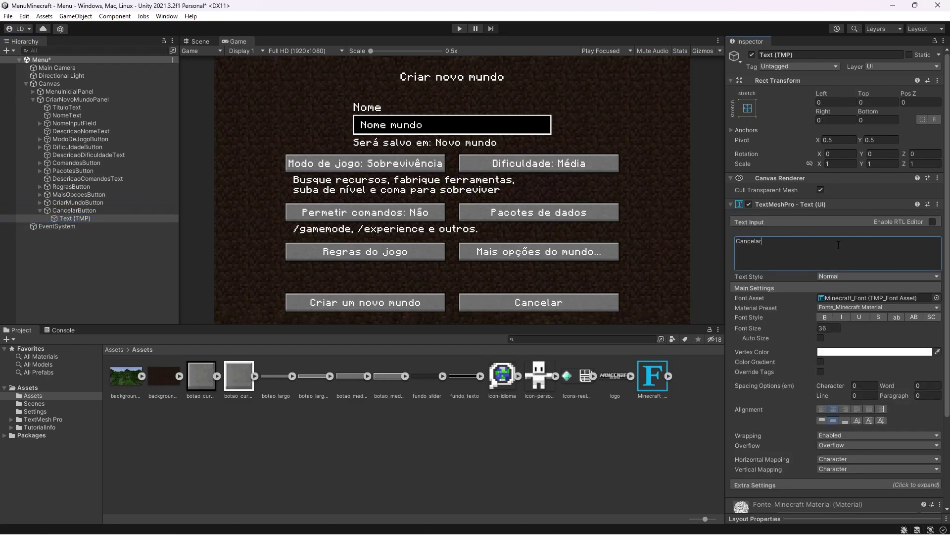
Collapse CancelarButton and CriarNovoMundoPanel in the hierarchy and save the Menu scene.
left_click(39, 211)
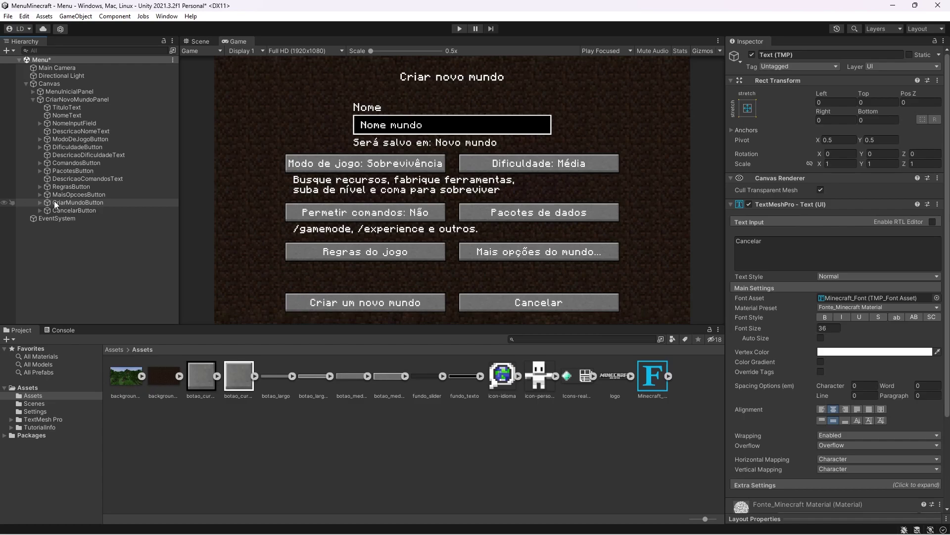
left_click(34, 99)
key("ctrl+s")
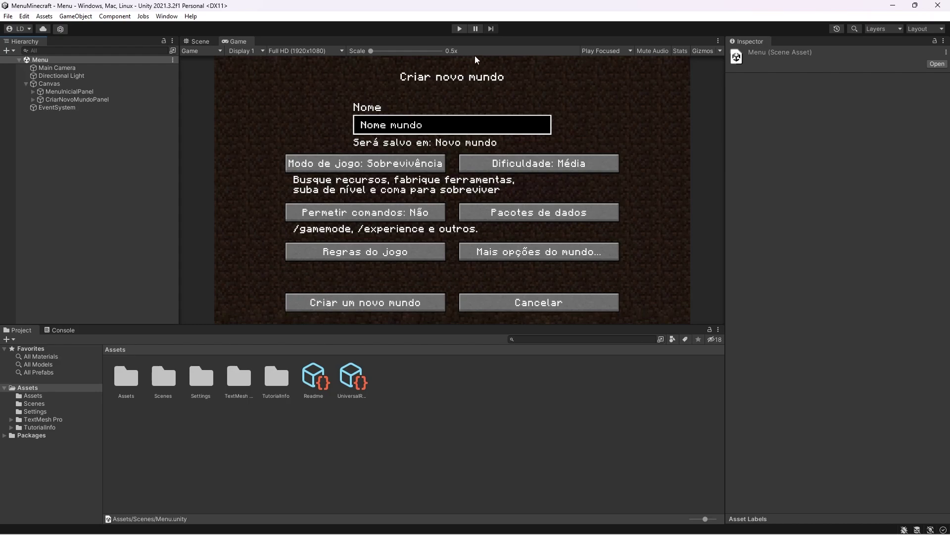
Test the new-world panel in play mode by entering "Teste 123" in the name field, and stop playing.
left_click(459, 29)
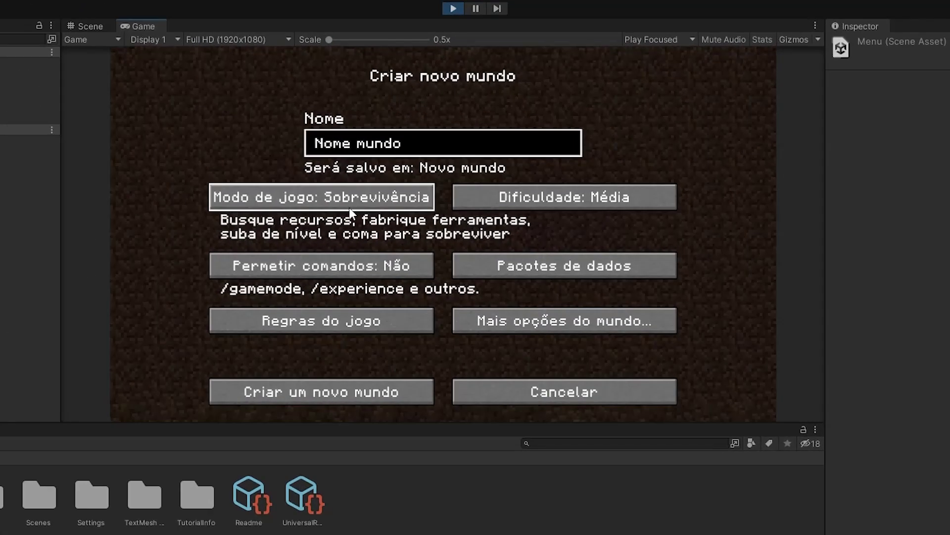
left_click(461, 142)
key("BackSpace")
type("Teste 123")
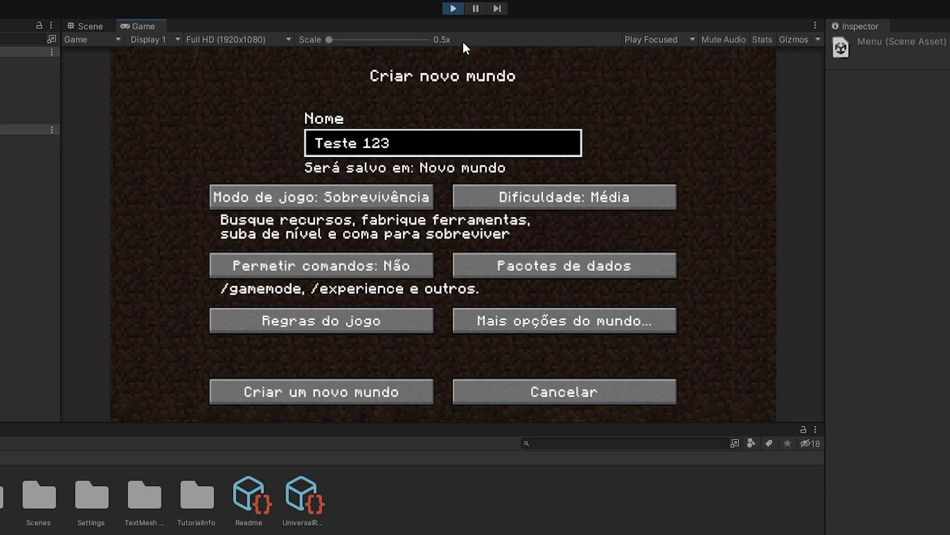
left_click(452, 10)
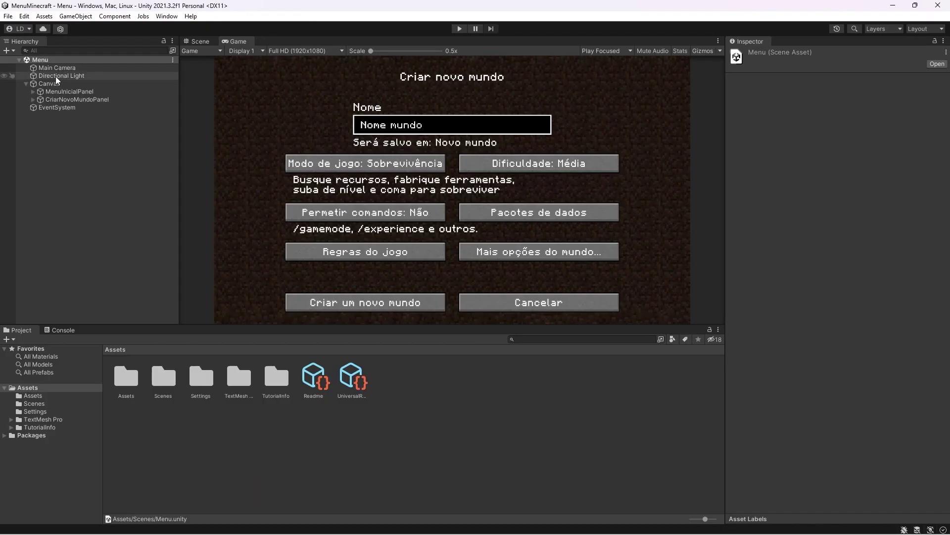
Add a UI panel under the Canvas and name it OpcoesPanel.
right_click(60, 83)
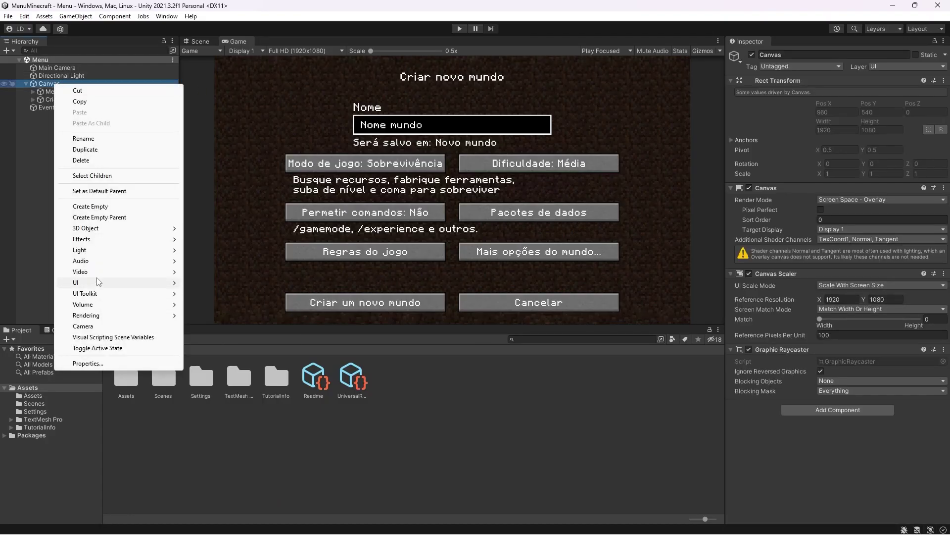
mouse_move(96, 282)
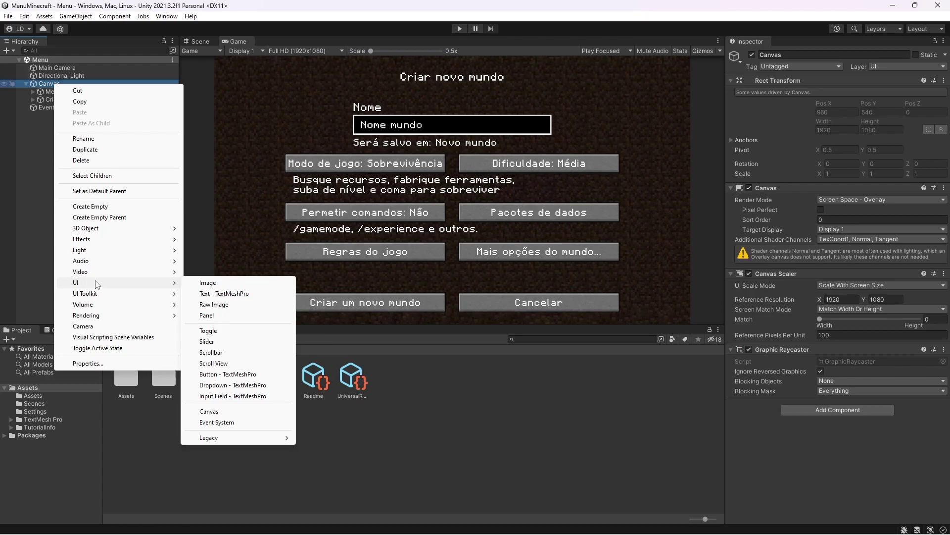
left_click(215, 315)
type("OpcoesPanel")
key("Return")
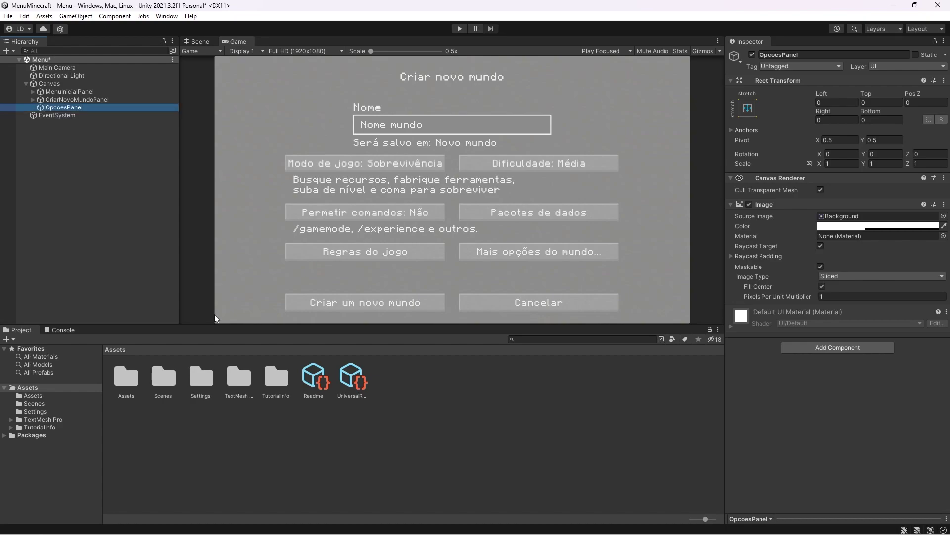
Set OpcoesPanel's source image to background_terra and its colour alpha to 255.
left_click(36, 395)
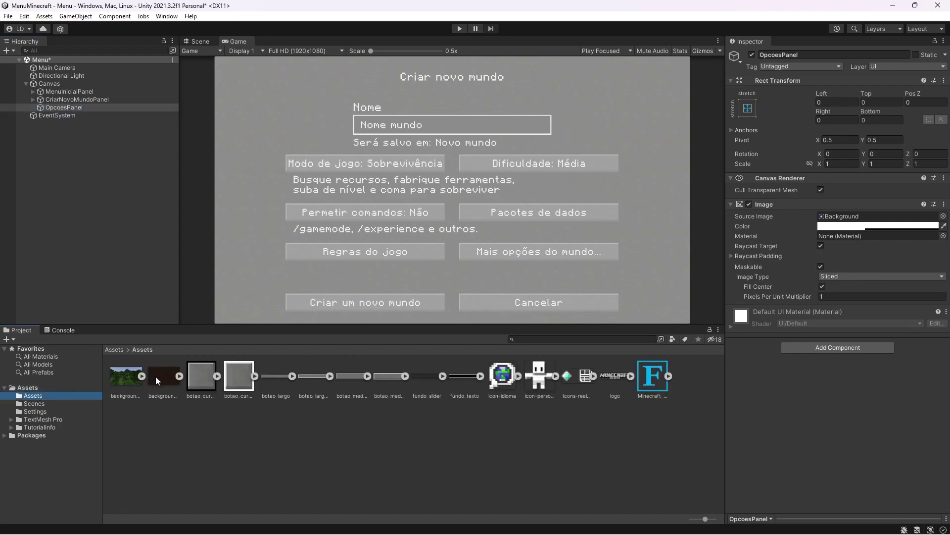
left_click_drag(159, 376, 856, 218)
left_click(862, 226)
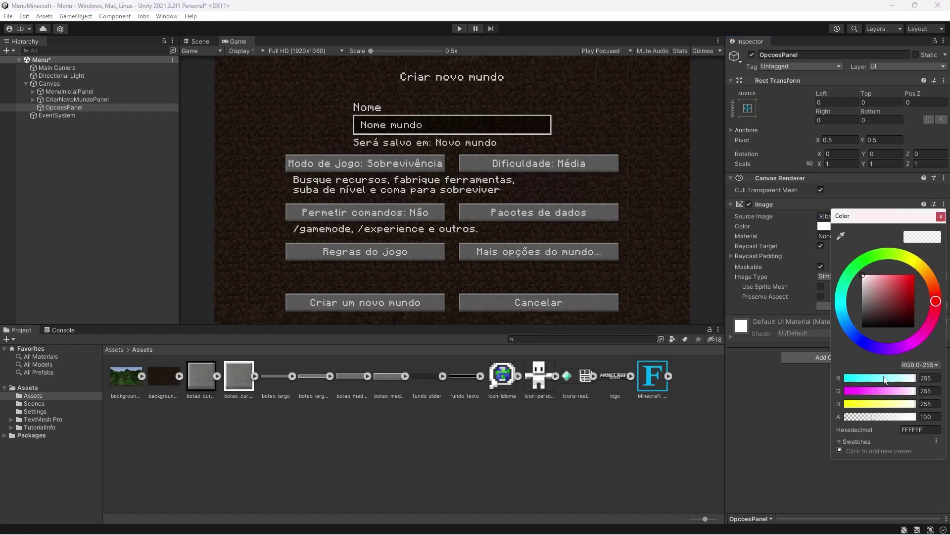
left_click(928, 416)
type("255")
Add a TextMeshPro text to OpcoesPanel reading "Opções" and set its font asset to Minecraft_Font.
left_click(73, 107)
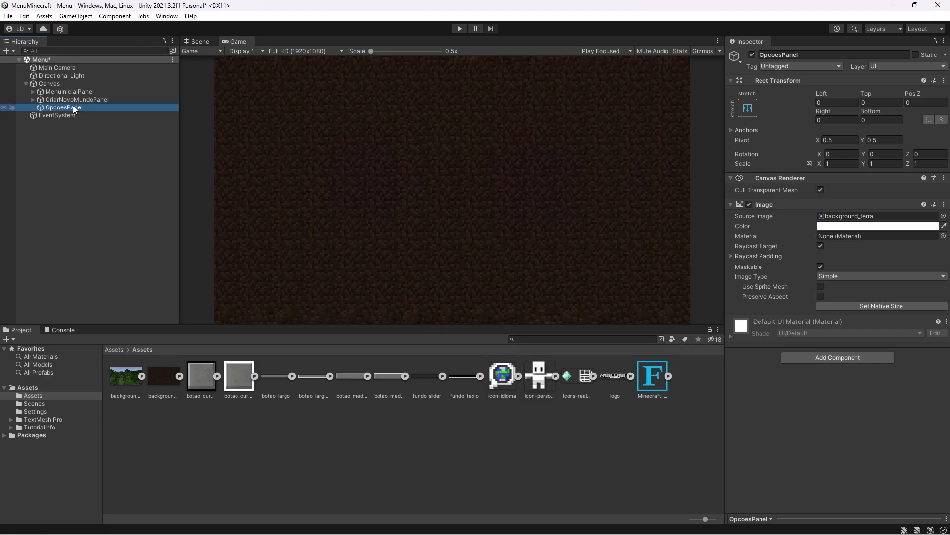
right_click(73, 106)
mouse_move(110, 306)
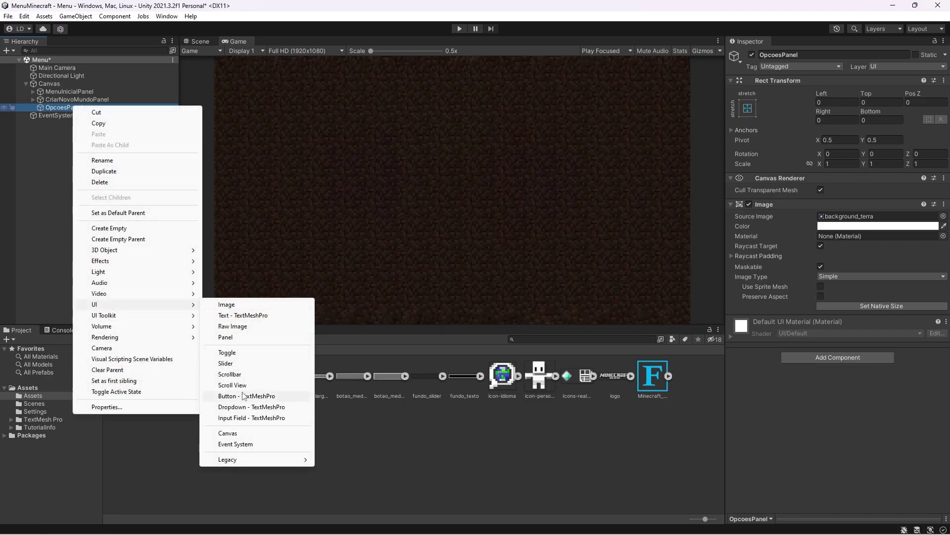
left_click(257, 316)
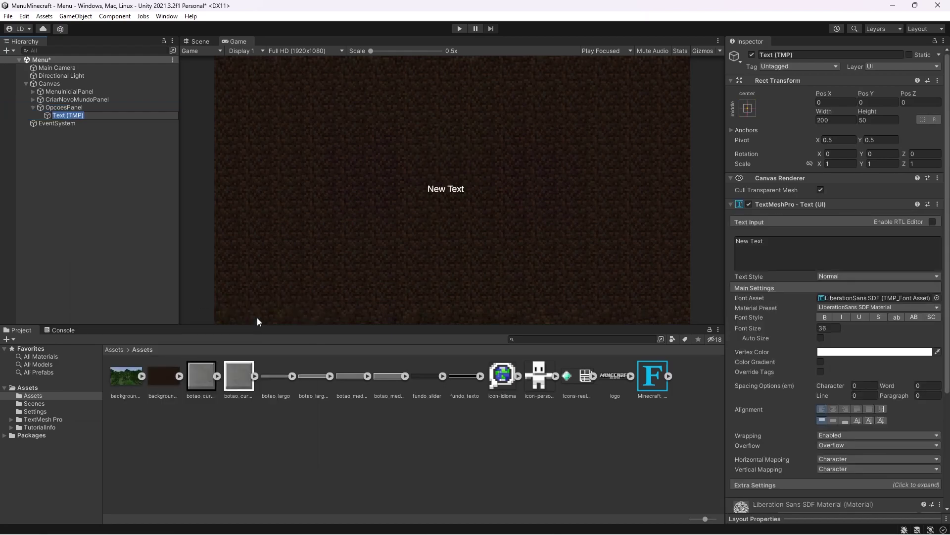
left_click(936, 297)
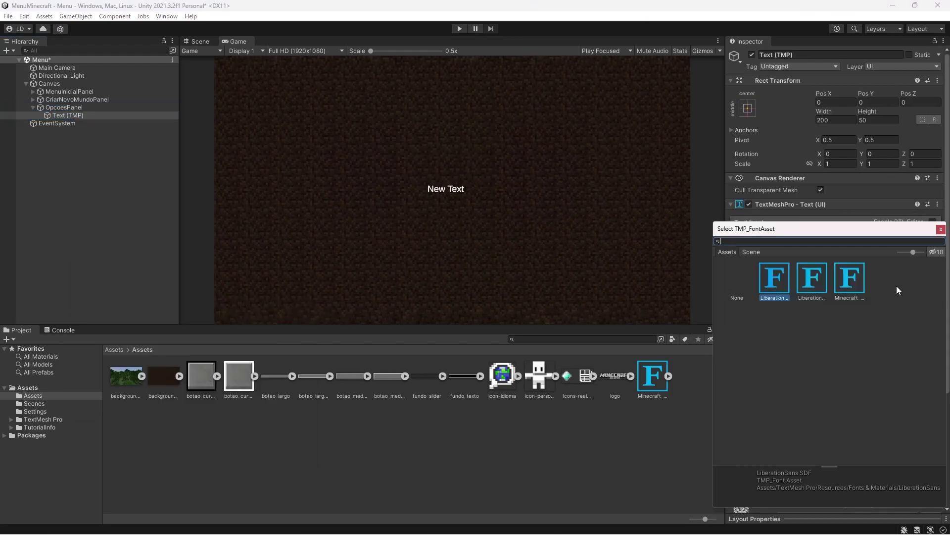
double_click(855, 275)
type("Opções")
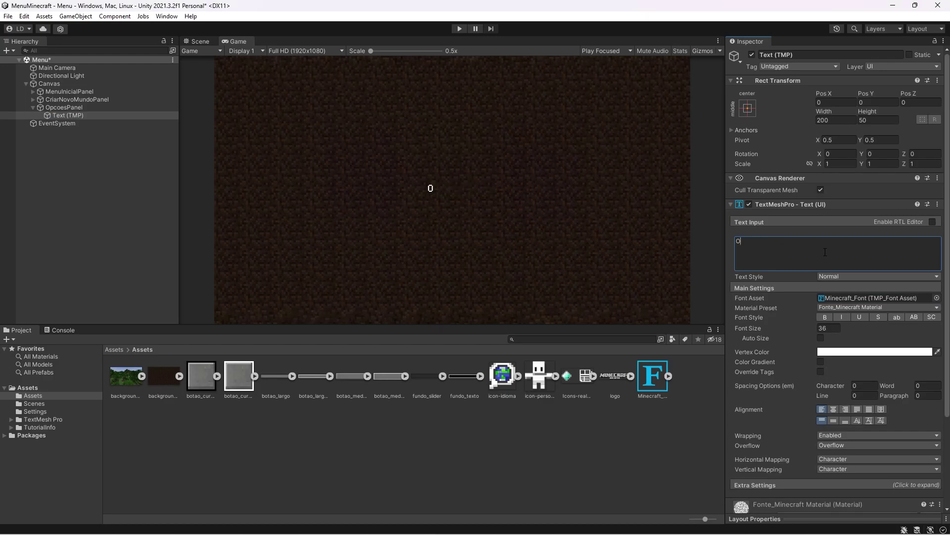
Set the "Opções" text's font size to 40 and align it to the centre and middle.
left_click(830, 329)
type("40")
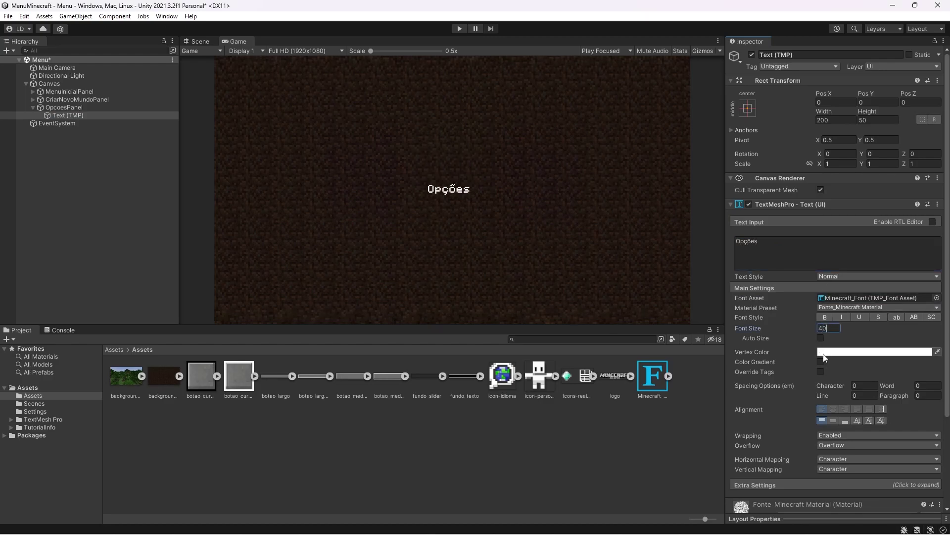
left_click(836, 409)
left_click(836, 421)
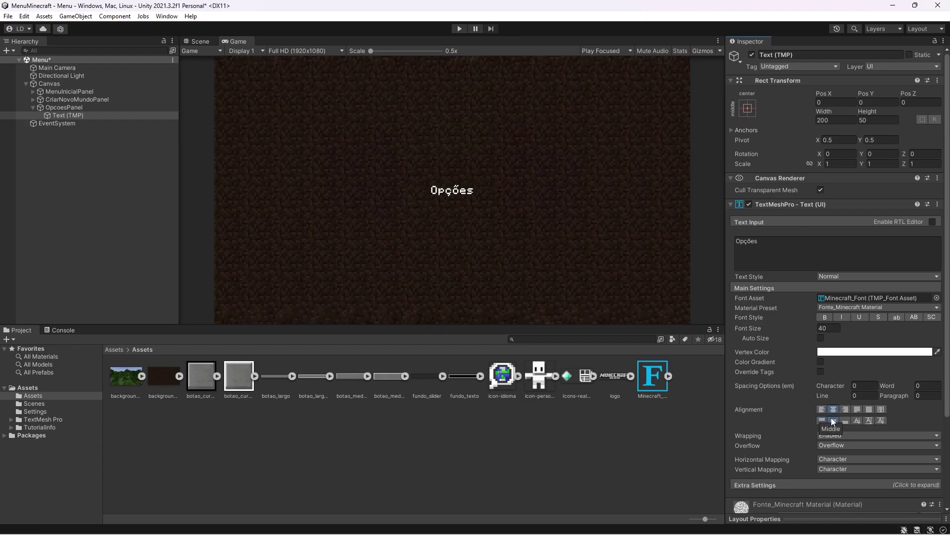
Move the "Opções" text up to Y about 458 and rename the object OpcoesText.
left_click_drag(866, 93, 898, 295)
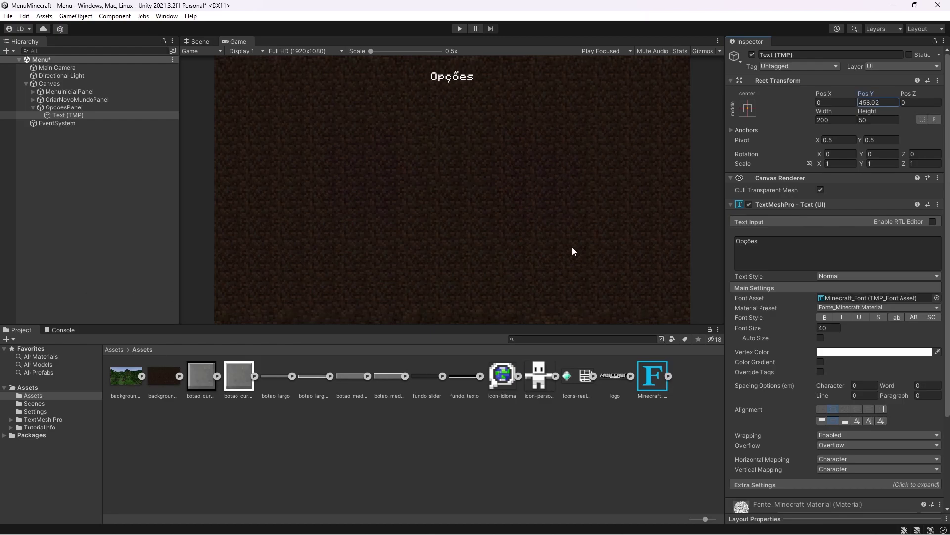
left_click(75, 115)
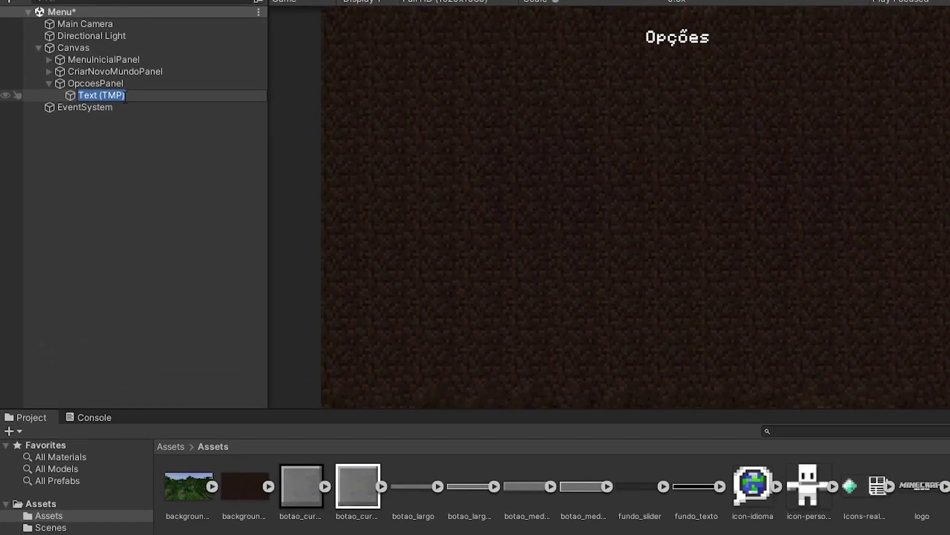
type("OpcoesText")
key("Return")
Add a UI slider to OpcoesPanel and set its width to 650 and height to 80.
right_click(117, 84)
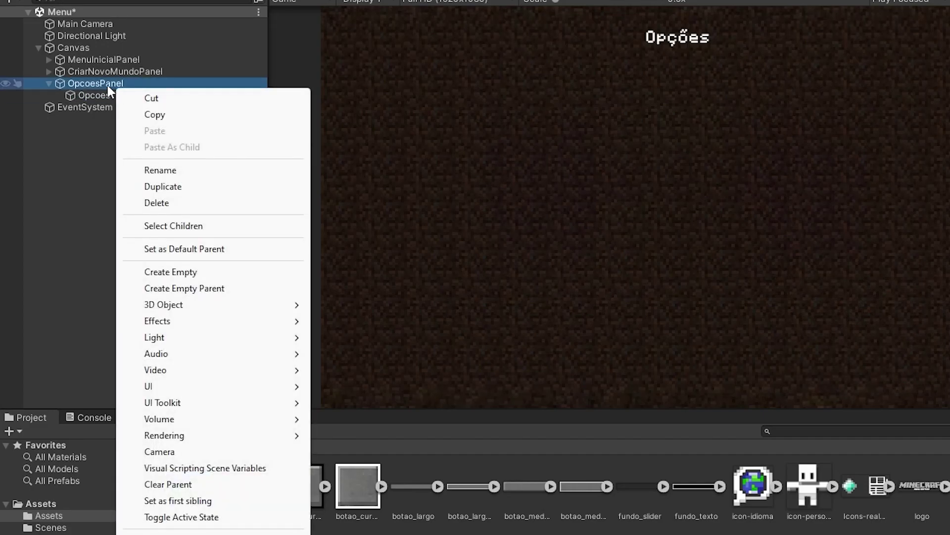
mouse_move(164, 385)
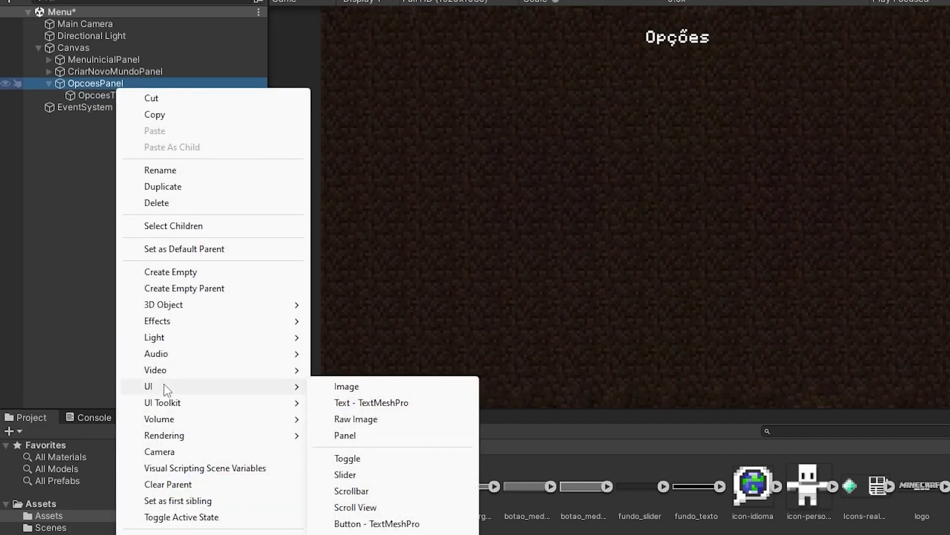
left_click(343, 475)
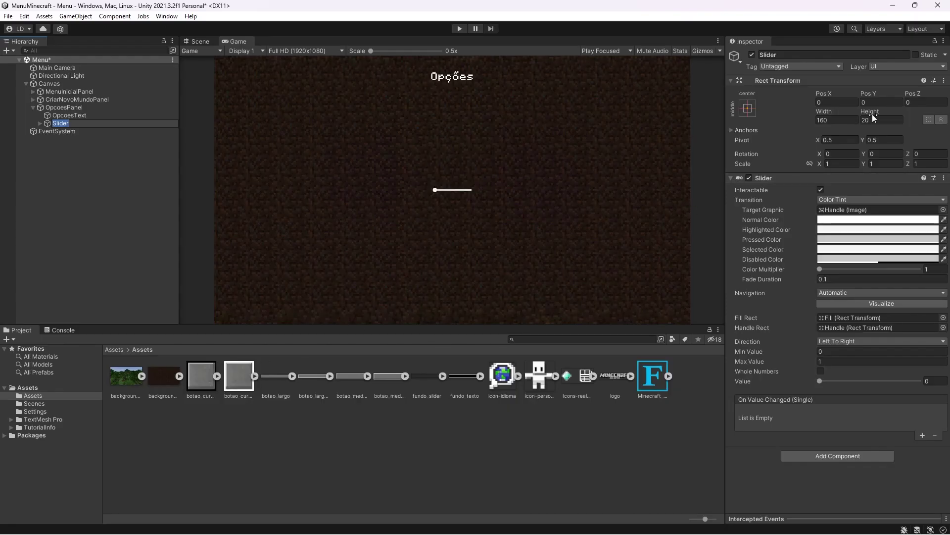
left_click(822, 130)
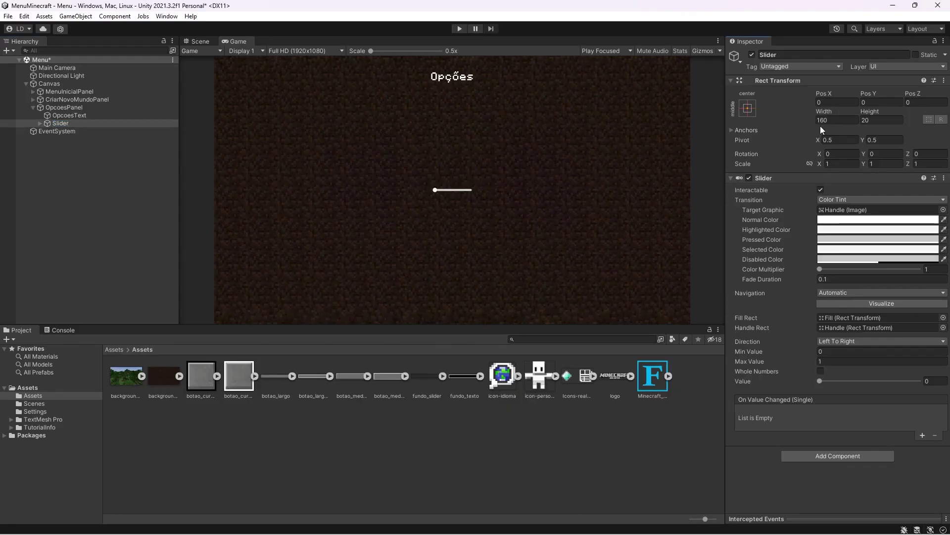
left_click(832, 122)
type("650")
key("Tab")
type("80")
left_click(772, 130)
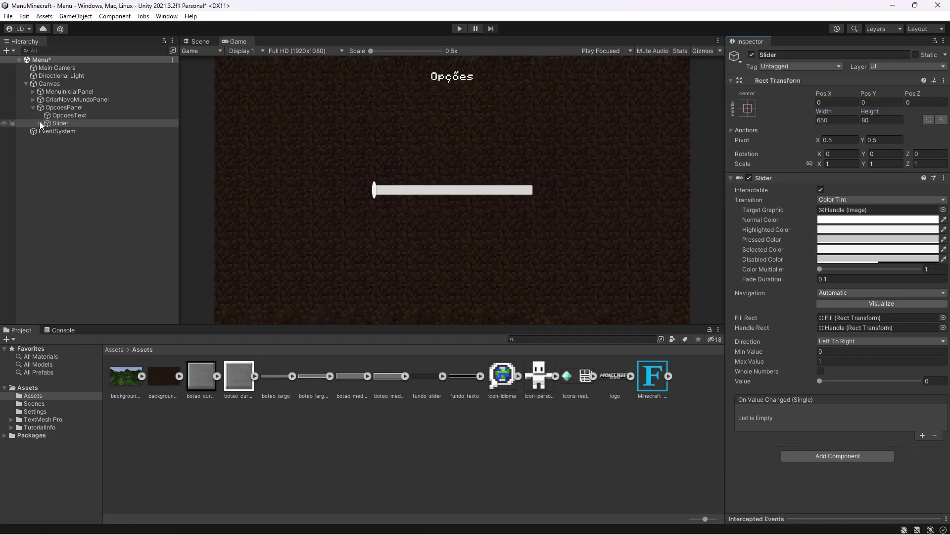
Set the source image of the slider's Background to fundo_slider.
left_click(40, 123)
left_click(89, 132)
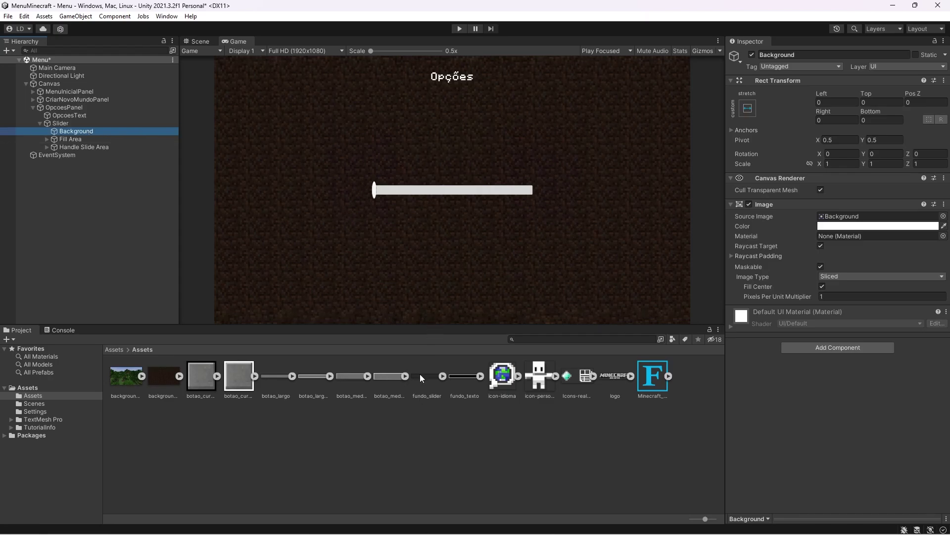
left_click_drag(420, 376, 836, 219)
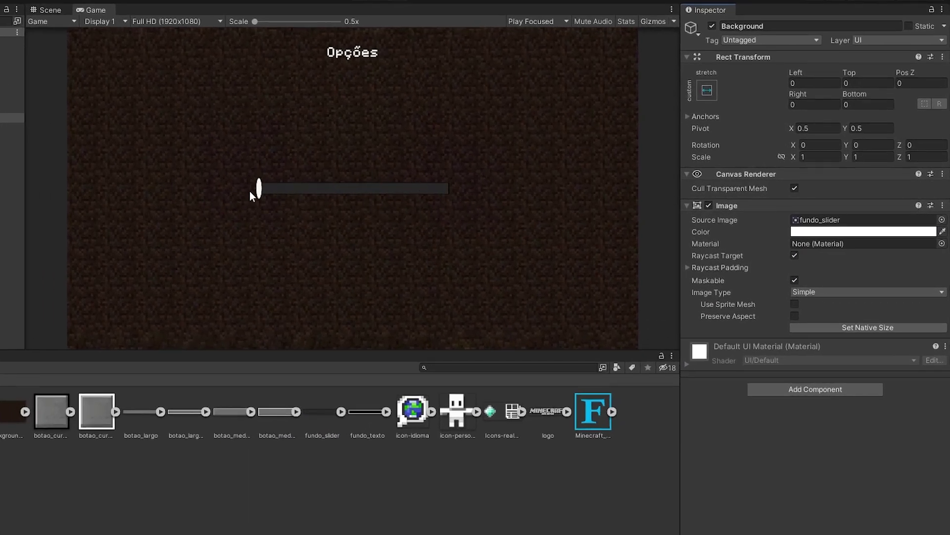
Stretch the Background's anchors in both directions and set its Top and Bottom offsets to 0.
left_click(706, 91)
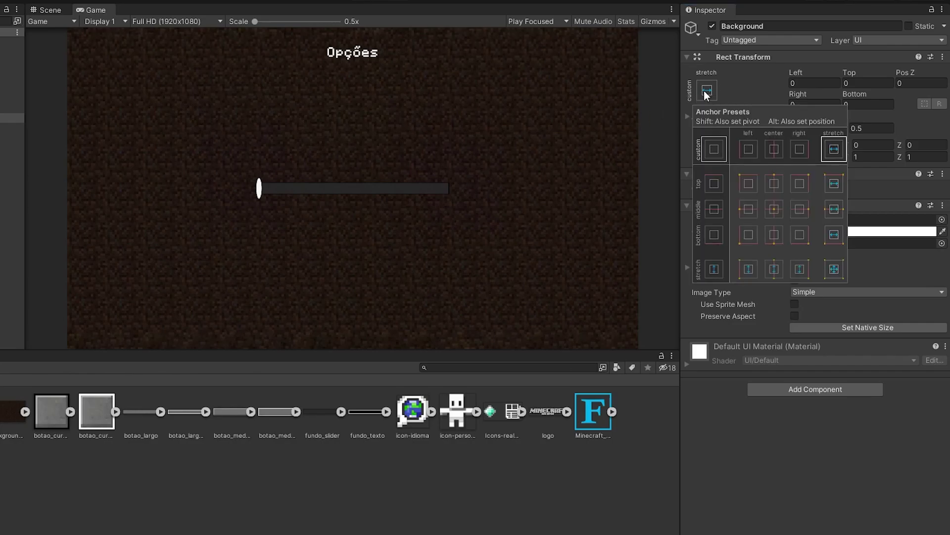
left_click(833, 269)
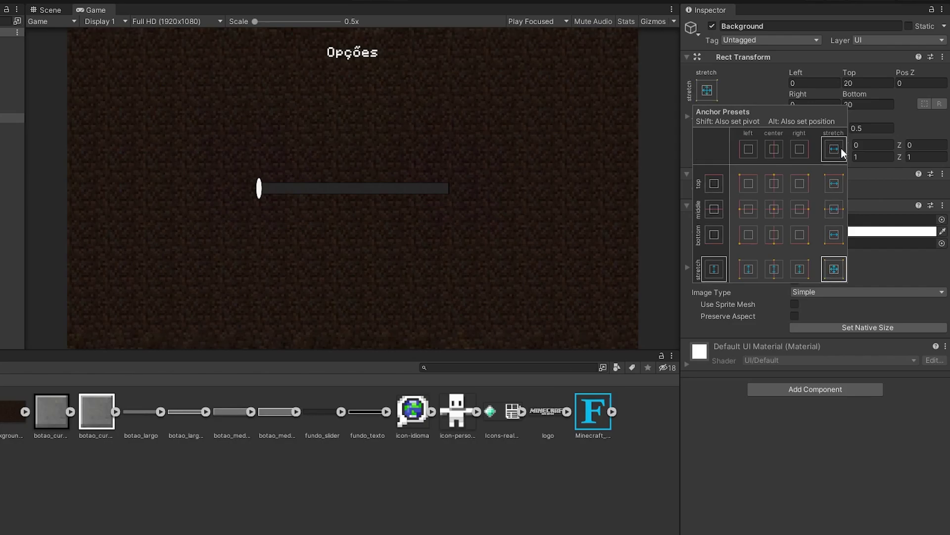
left_click(858, 105)
type("0")
left_click(862, 83)
type("0")
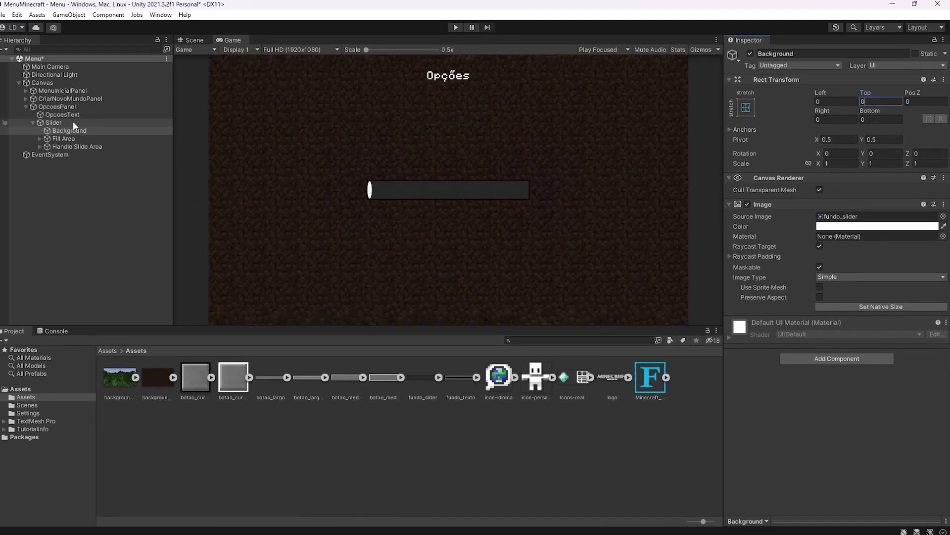
Set the Slider's value to 0.5.
left_click(64, 124)
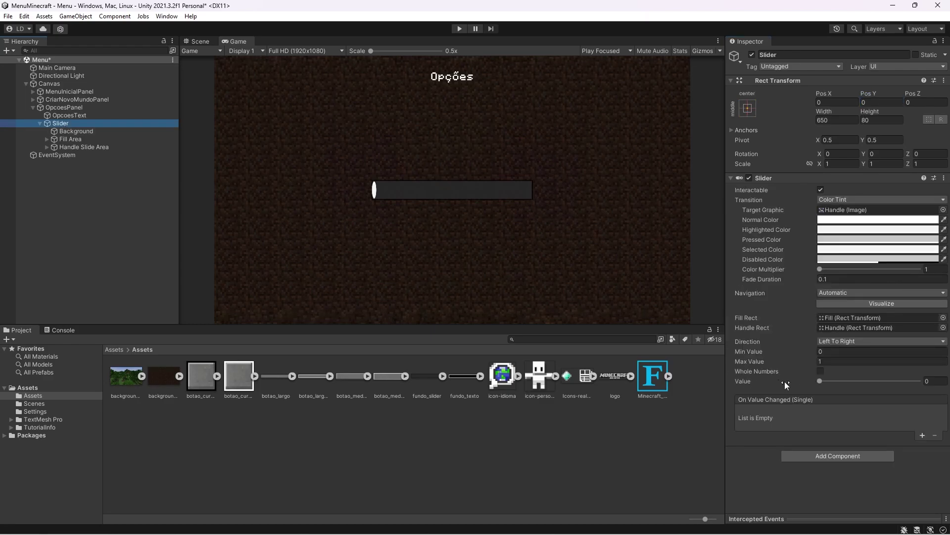
left_click(934, 380)
type("0.5")
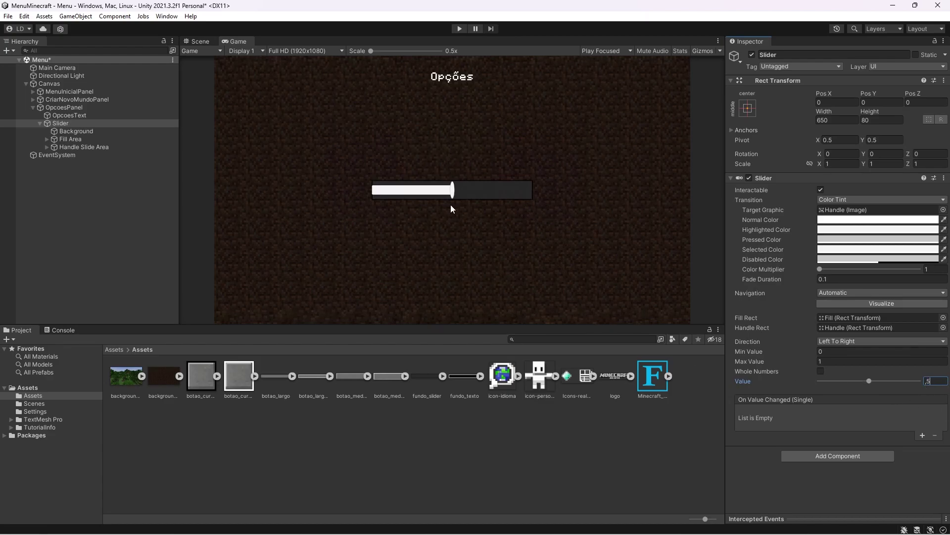
Disable the Image component on the slider's Fill object.
left_click(46, 138)
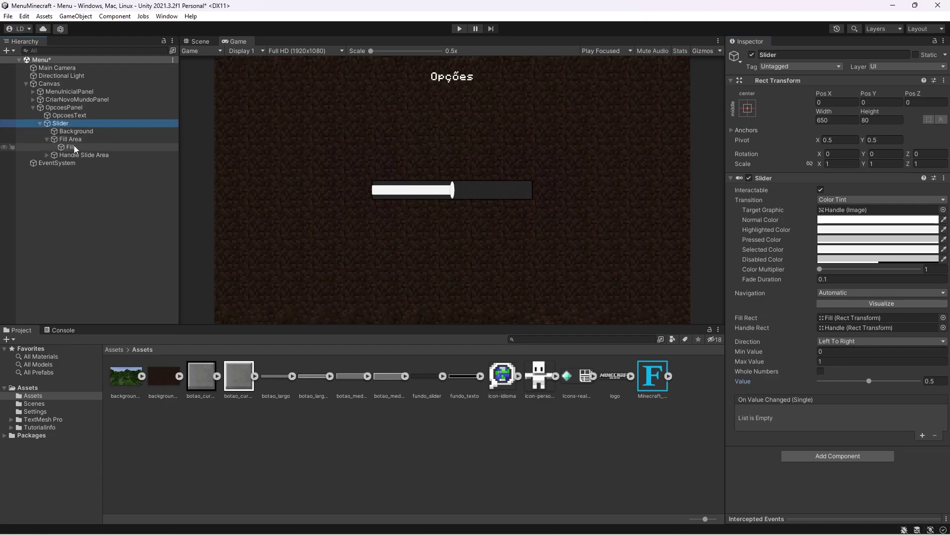
left_click(75, 147)
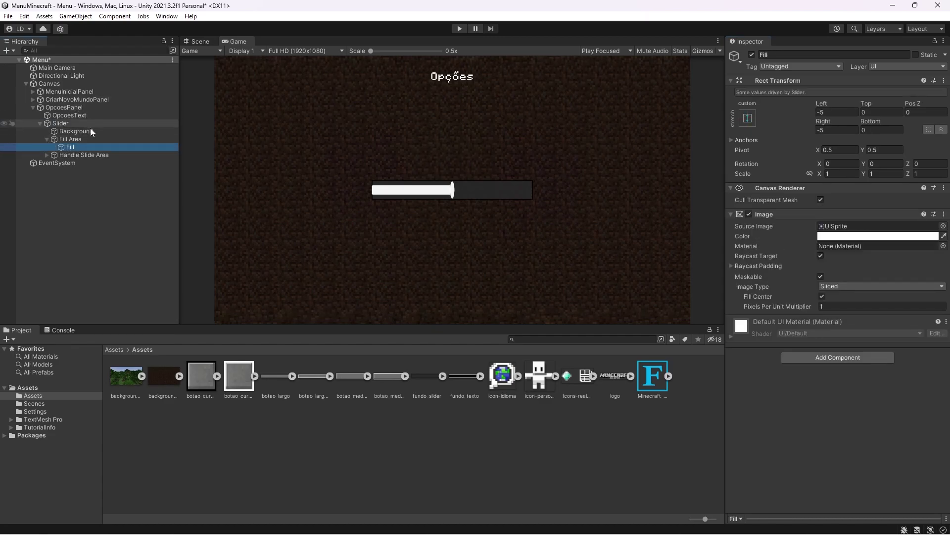
left_click(748, 214)
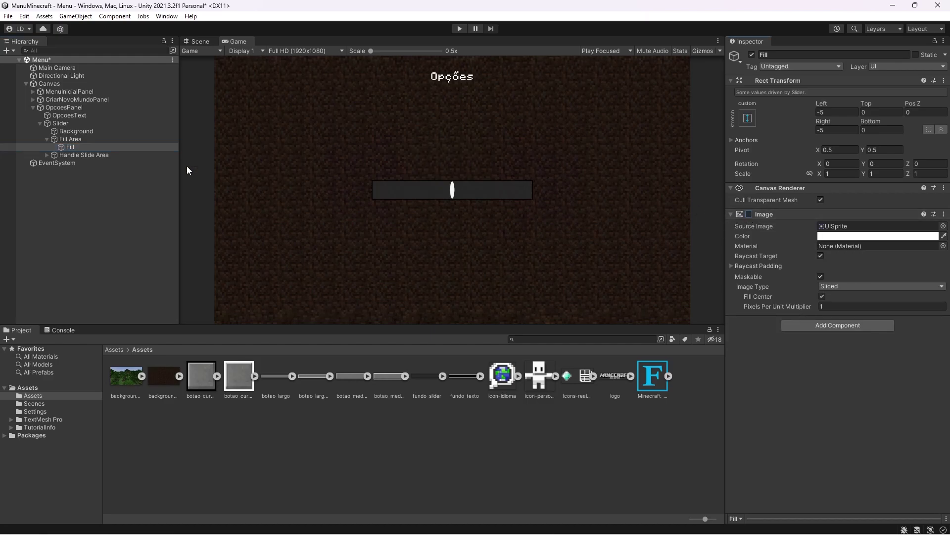
Replace the source image of the slider's Handle with the grey button sprite.
left_click(45, 155)
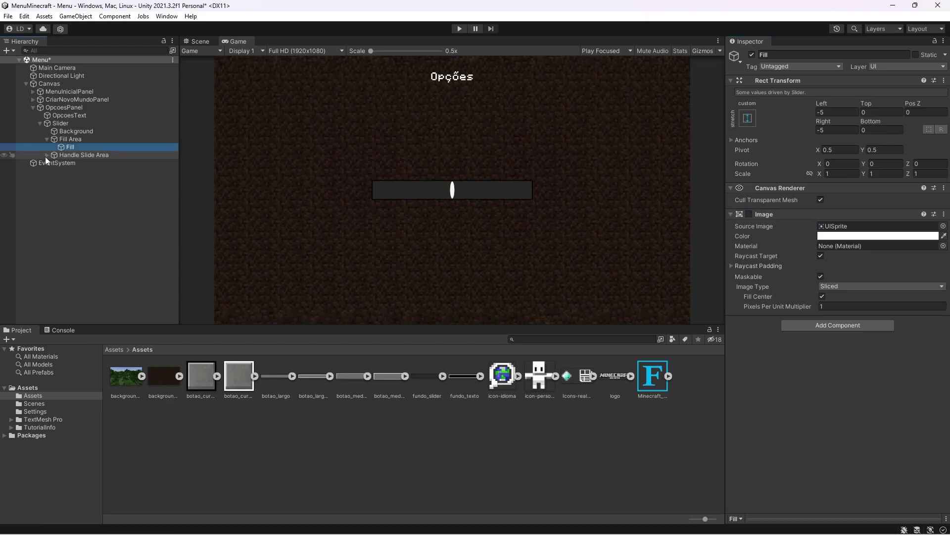
left_click(75, 163)
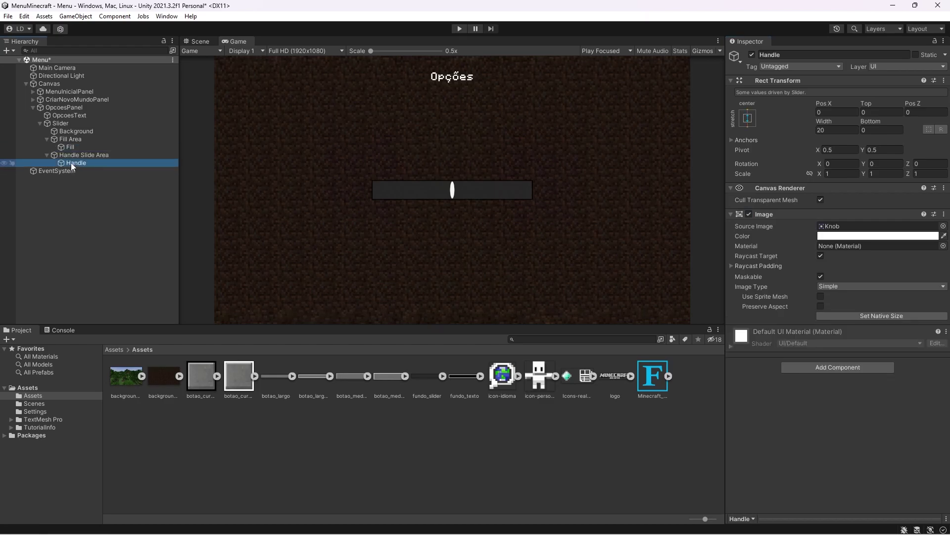
left_click_drag(70, 162, 841, 227)
Position the Slider at Pos X -350 and Pos Y about 364, just below the Opções title.
left_click(64, 123)
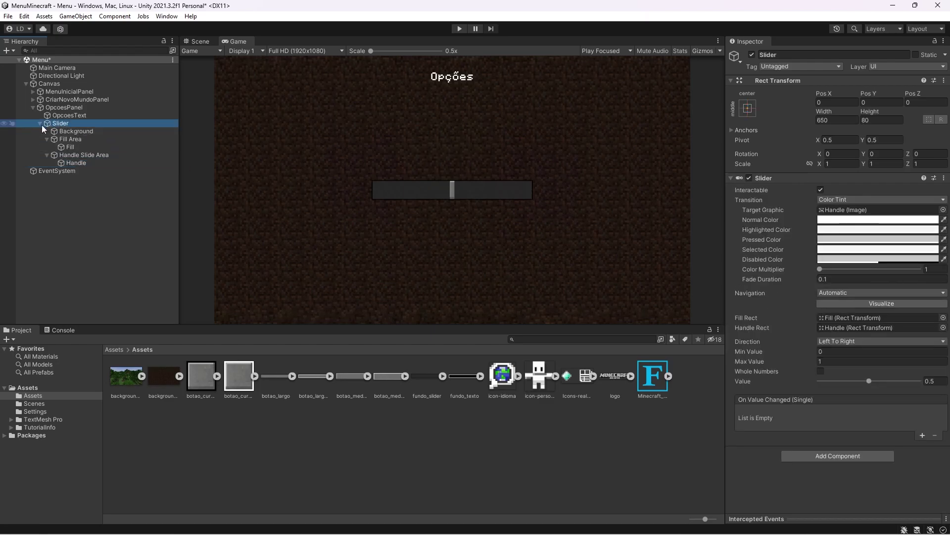
left_click(40, 123)
left_click(827, 102)
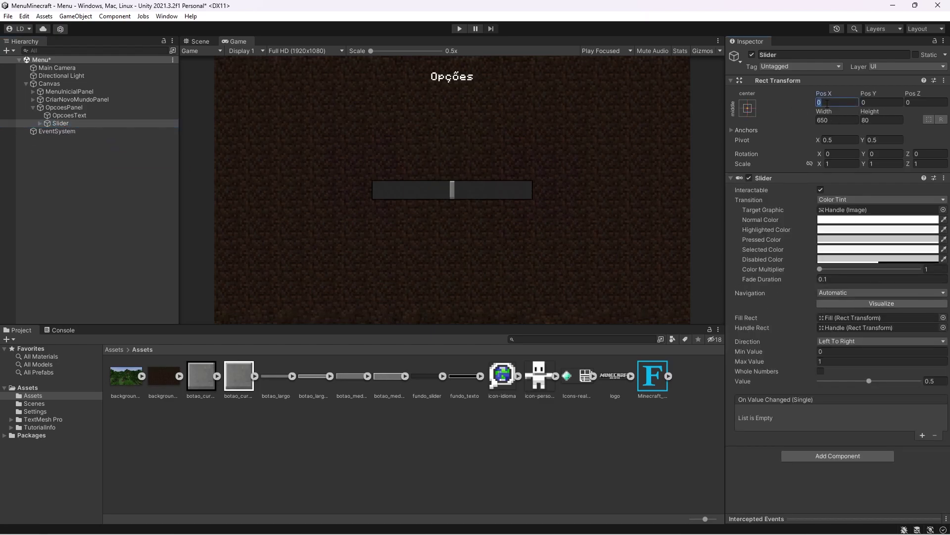
type("-350")
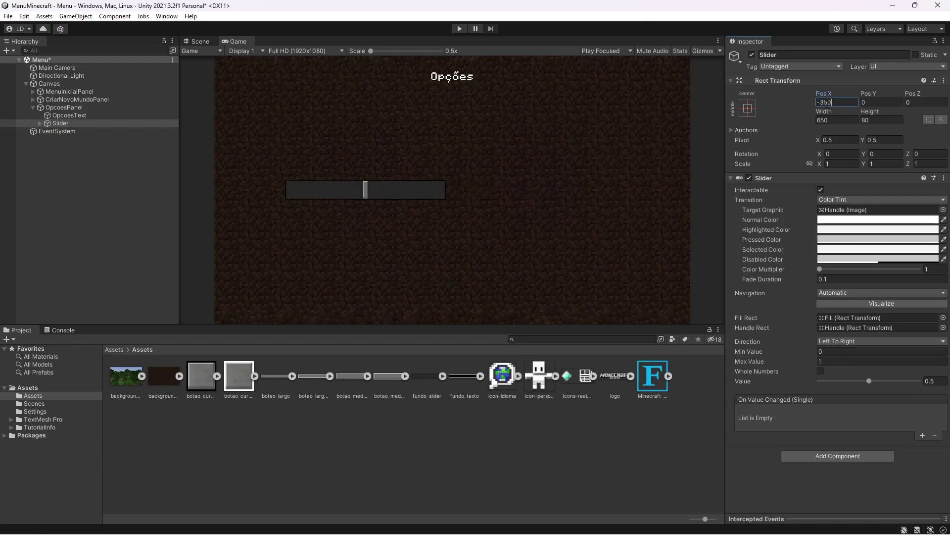
left_click_drag(866, 95, 278, 471)
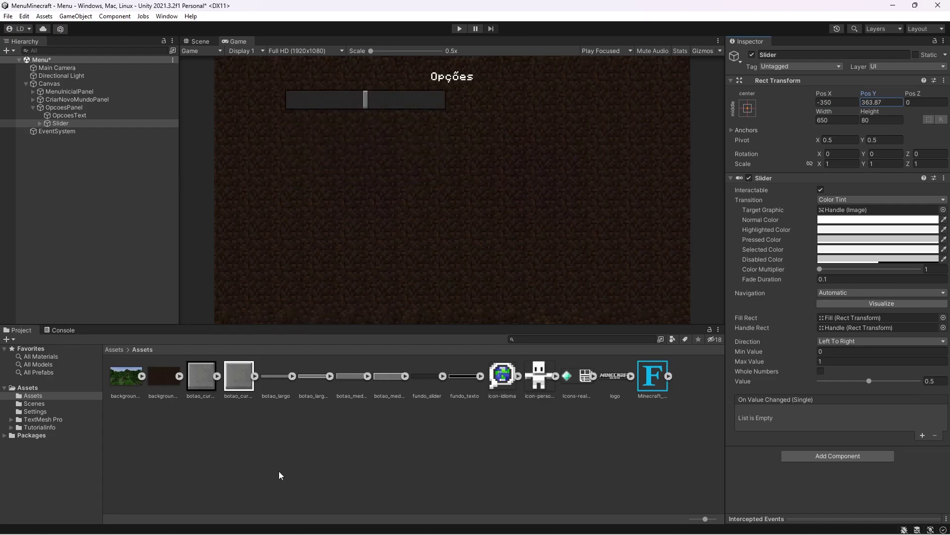
Add a TextMeshPro text as a child of the Slider and set its width to 650.
left_click(40, 123)
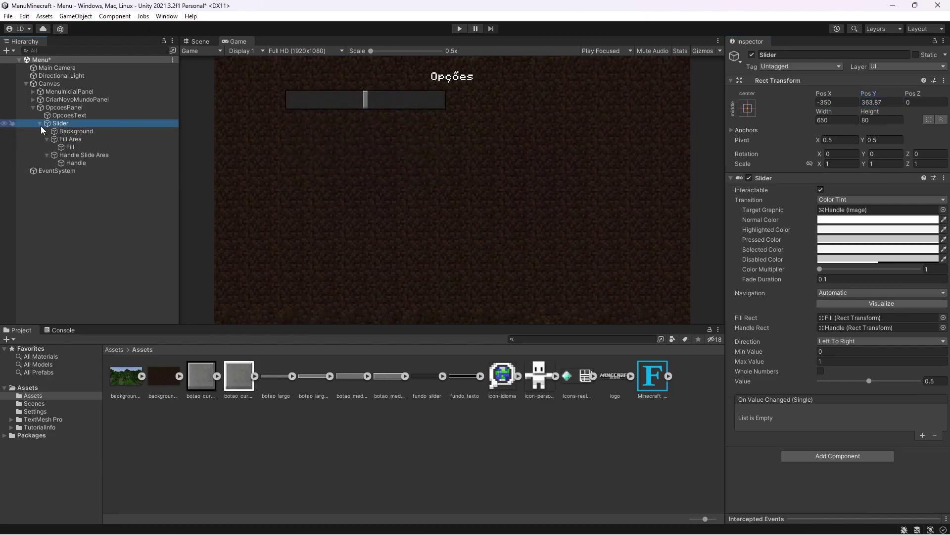
left_click(47, 139)
left_click(46, 147)
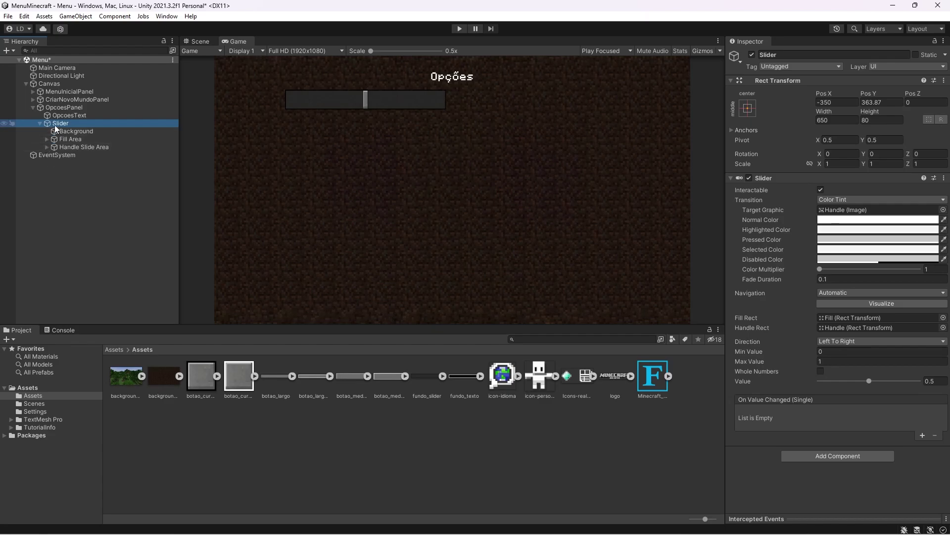
right_click(56, 123)
mouse_move(148, 321)
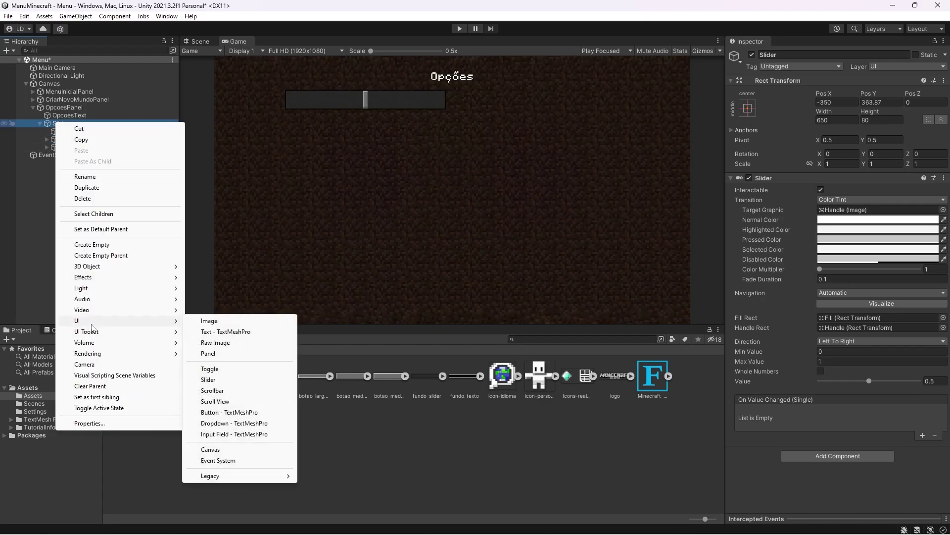
left_click(224, 332)
left_click(833, 121)
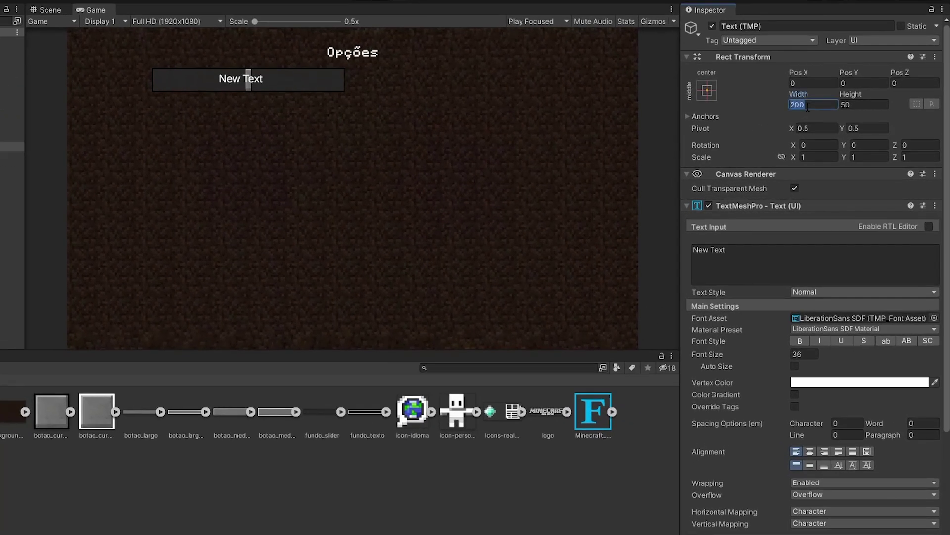
type("650")
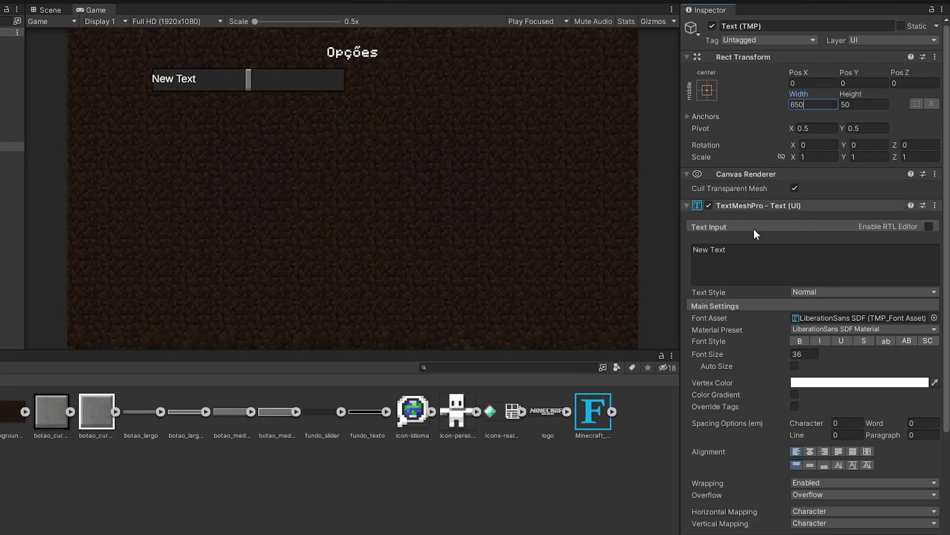
Align the slider's text to the center and middle and set its font asset to Minecraft_Font.
left_click(809, 452)
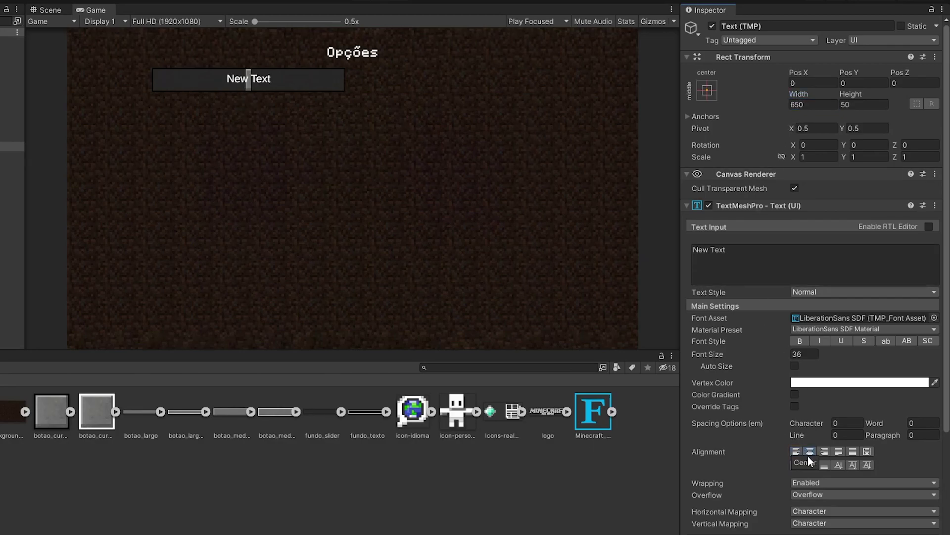
left_click(810, 464)
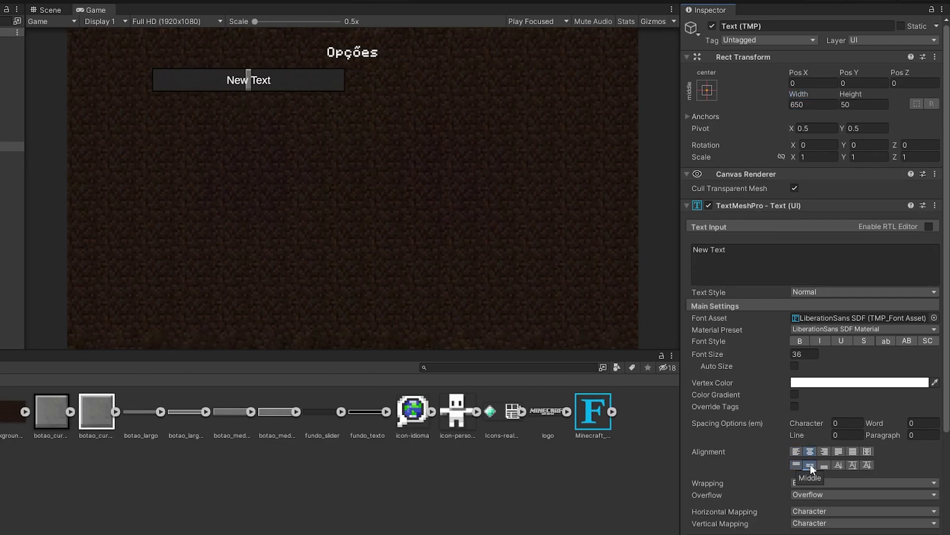
left_click(934, 317)
double_click(825, 291)
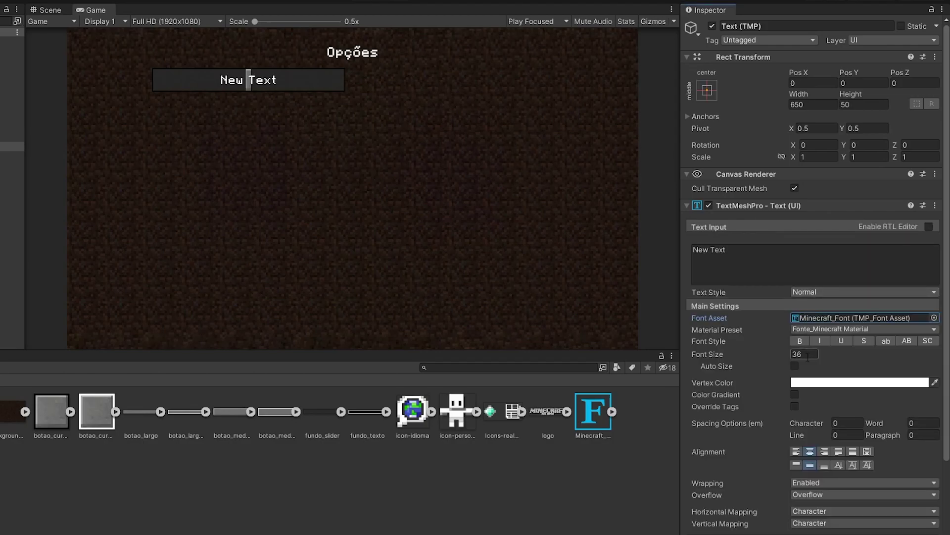
Replace the slider's placeholder text with "Campo de visão: Padrão".
left_click(776, 265)
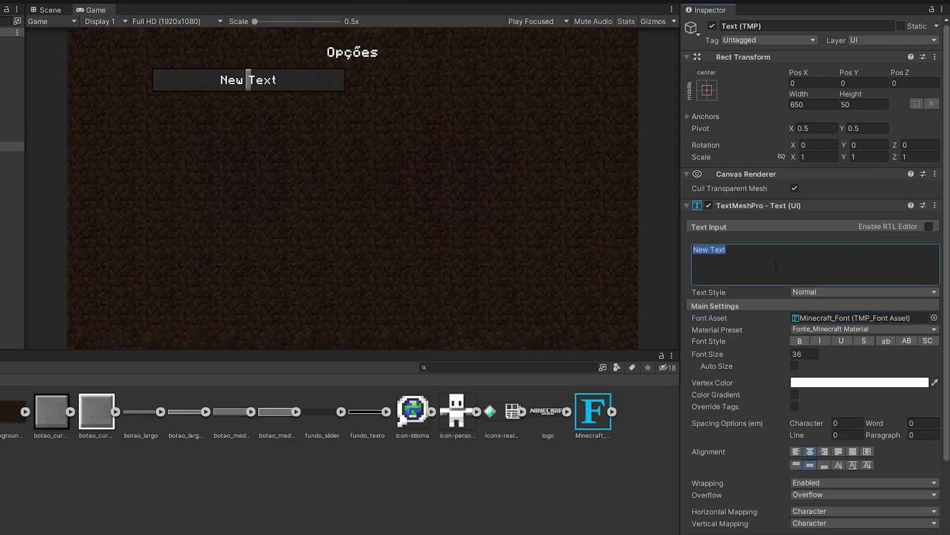
key("BackSpace")
type("Ca")
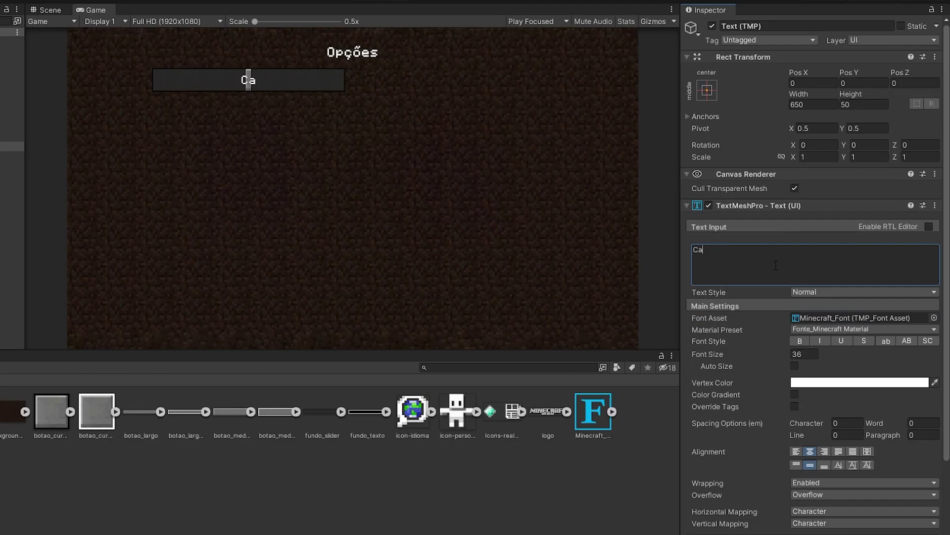
type("mpo de visão")
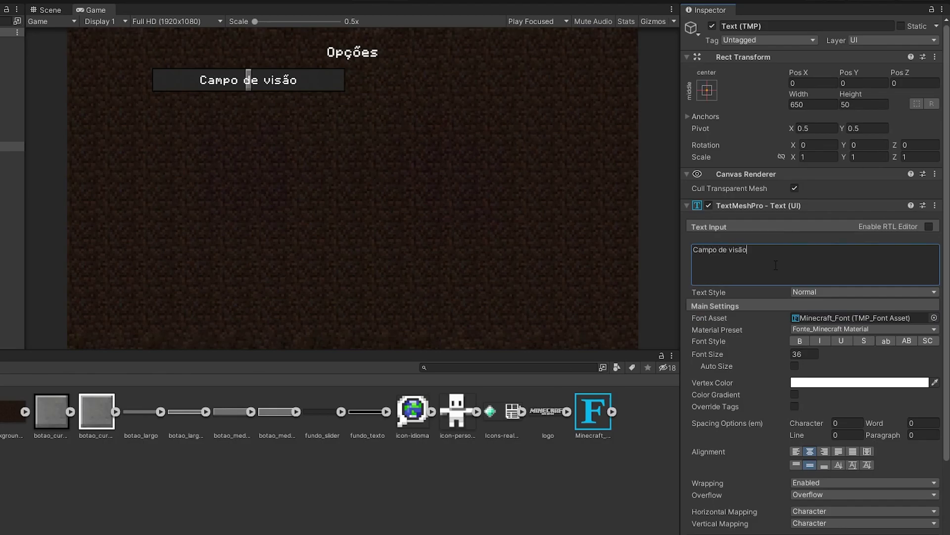
type(": Padrão")
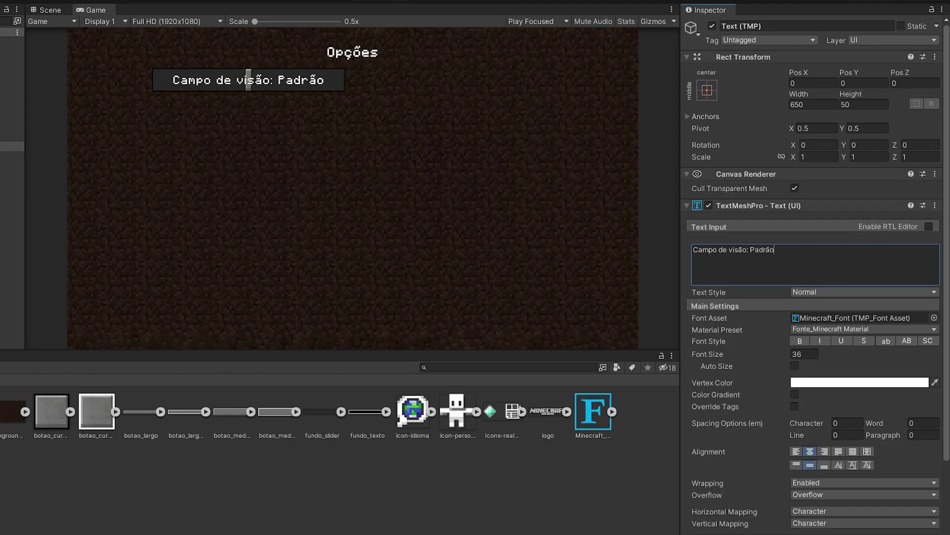
Rename the Slider object as CampoDeVisaoSlider.
left_click(62, 124)
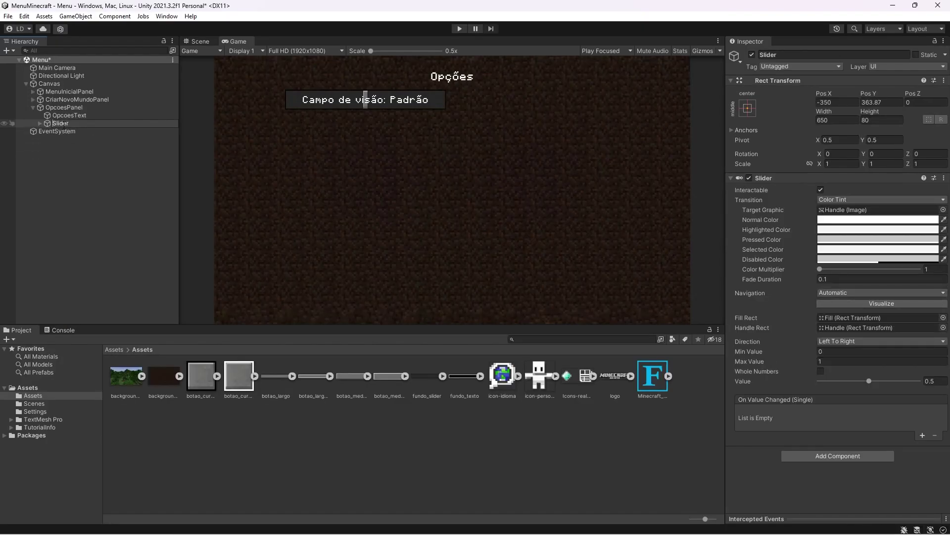
type("CampoD")
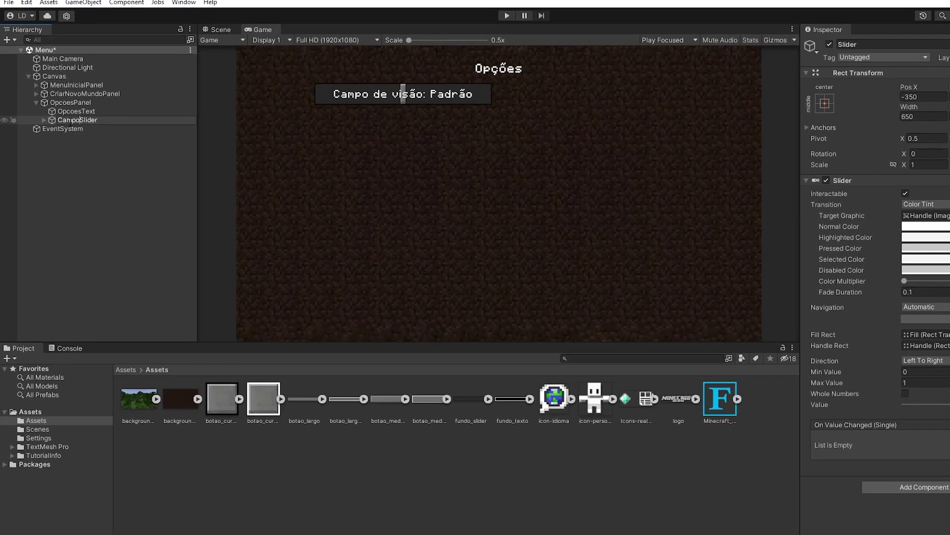
type("eVisao")
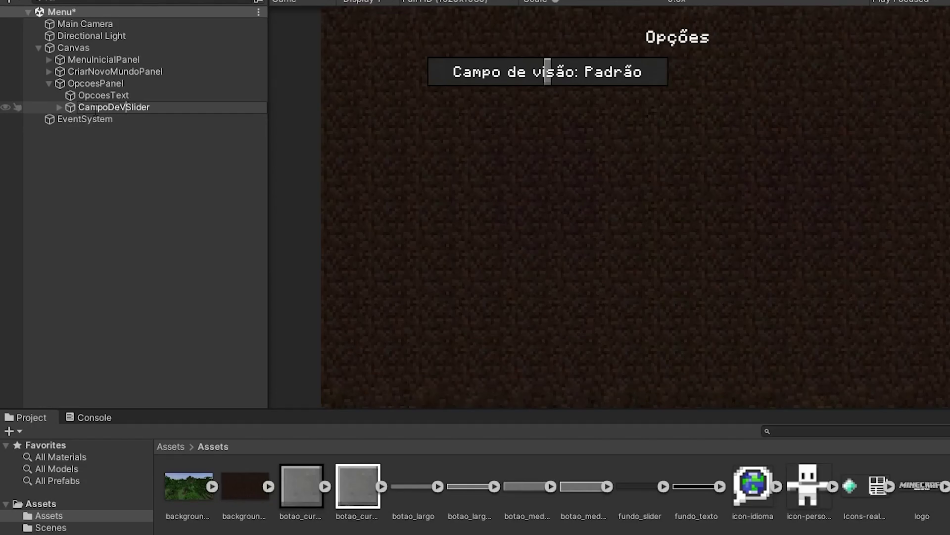
key("Return")
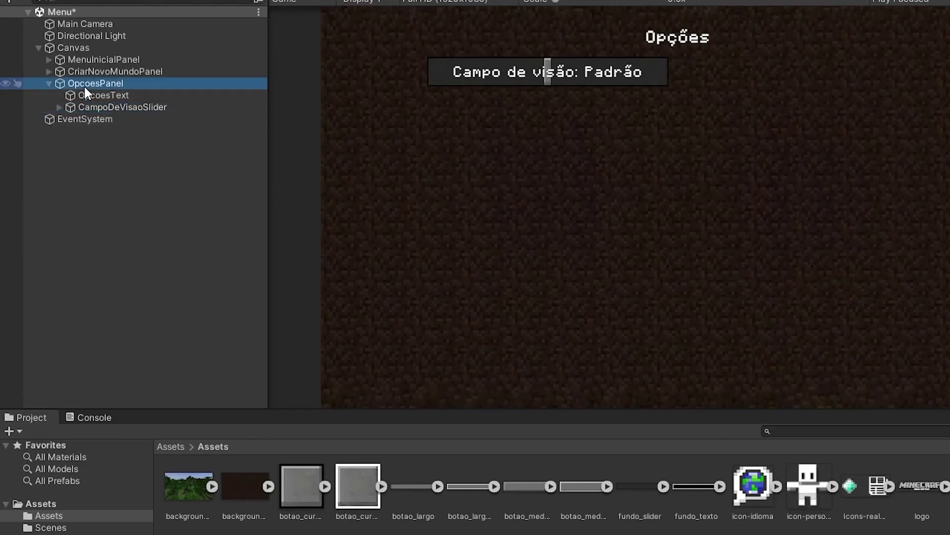
Add a TextMeshPro button to OpcoesPanel and set its width to 650 and height to 80.
right_click(84, 85)
mouse_move(151, 384)
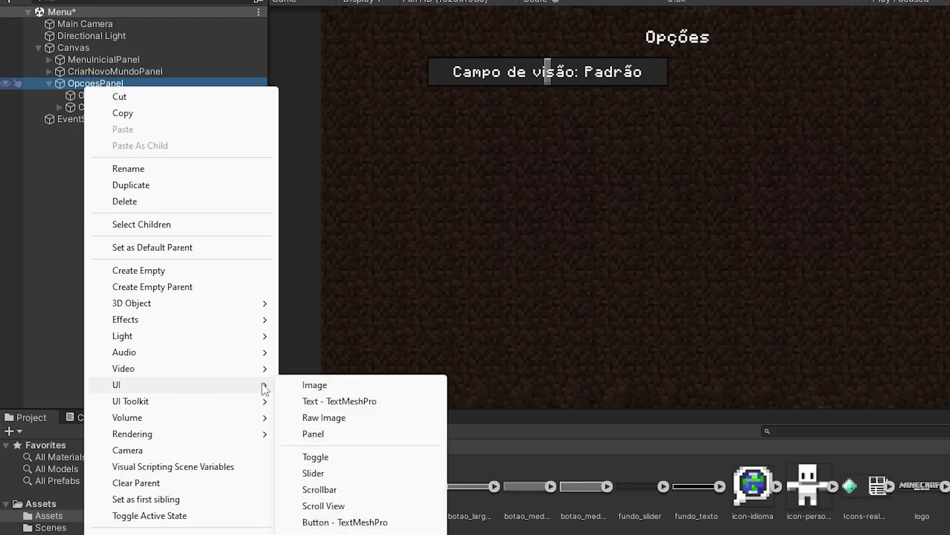
left_click(359, 521)
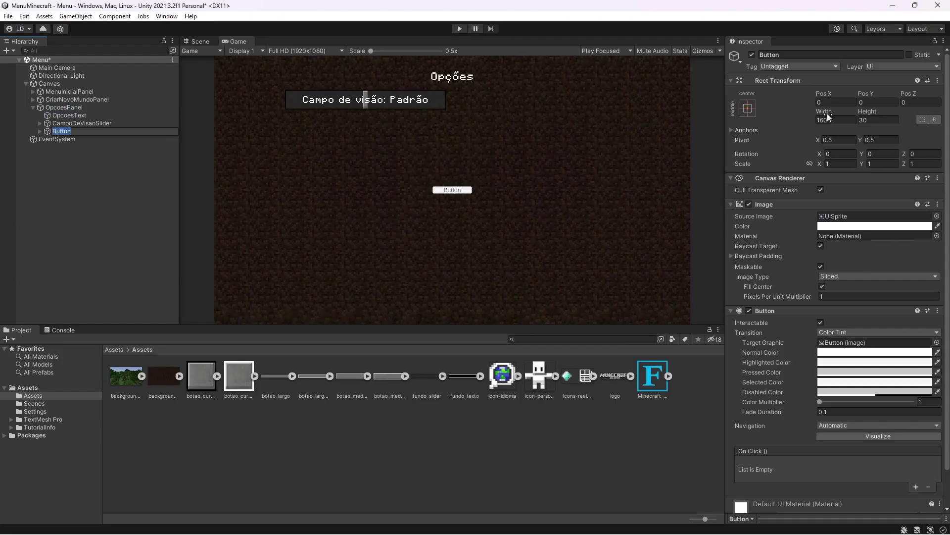
left_click(830, 119)
type("650")
key("Tab")
type("80")
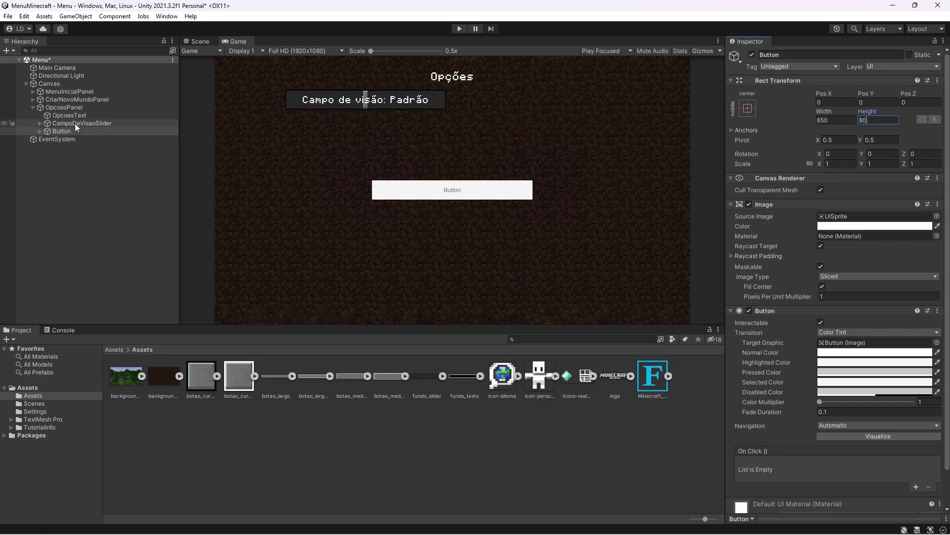
Give the new button the same Pos Y as CampoDeVisaoSlider, 363.87, and set its Pos X to 350.
left_click(97, 123)
left_click(897, 104)
key("ctrl+c")
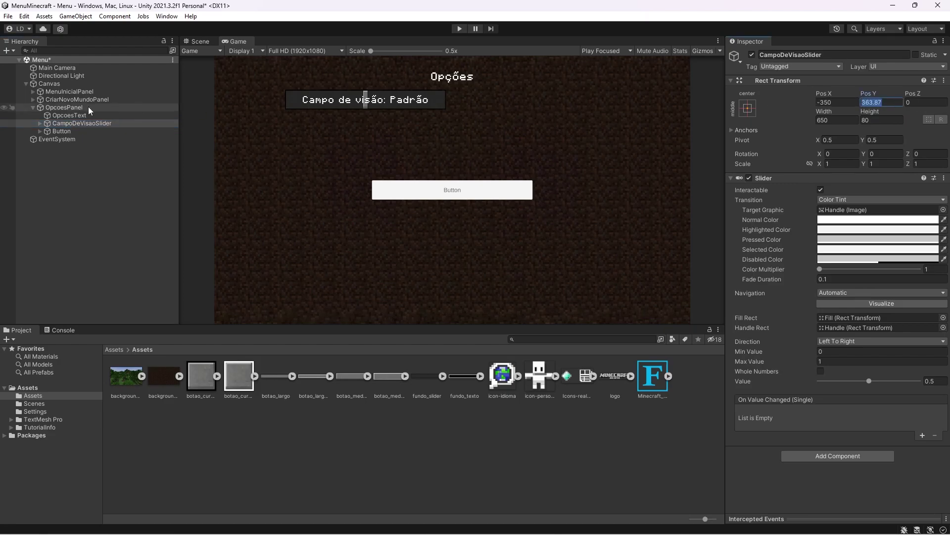
left_click(62, 131)
left_click(897, 102)
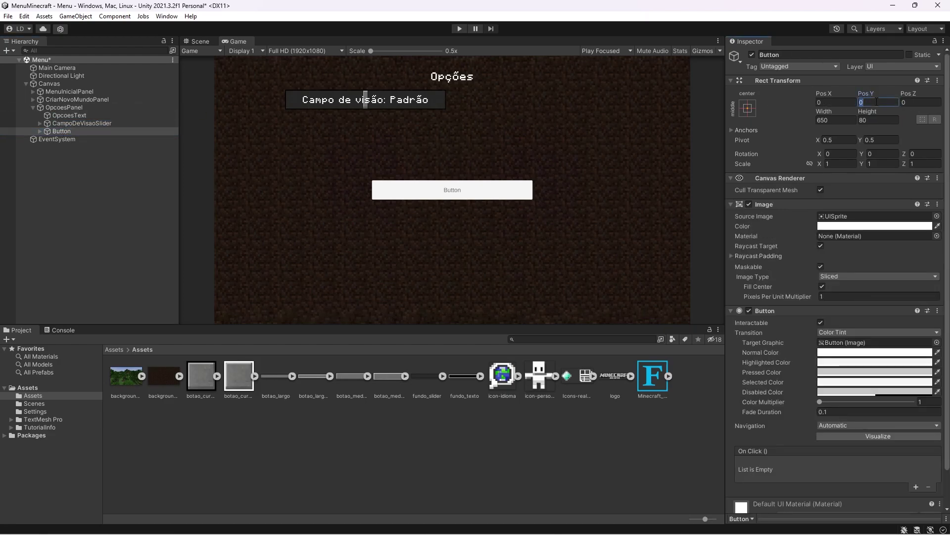
key("ctrl+v")
left_click(833, 101)
type("3")
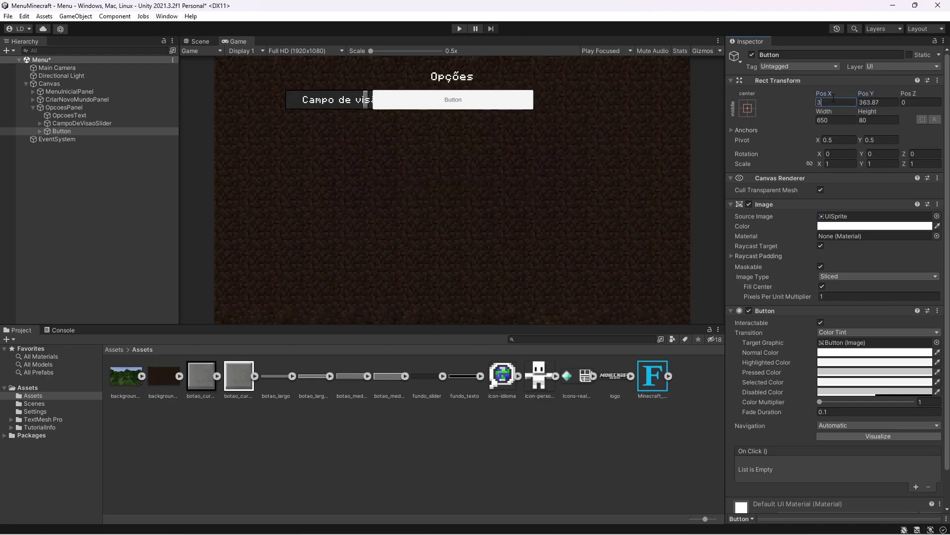
type("50")
key("Return")
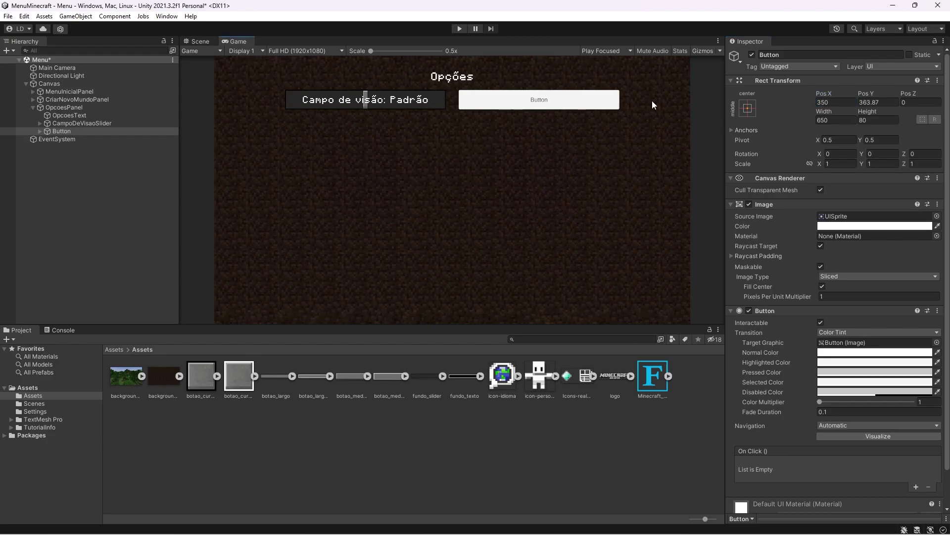
Set the new button's source image to botao_largo, its transition to Sprite Swap, and its highlighted sprite to botao_largo_hover.
left_click_drag(286, 374, 824, 219)
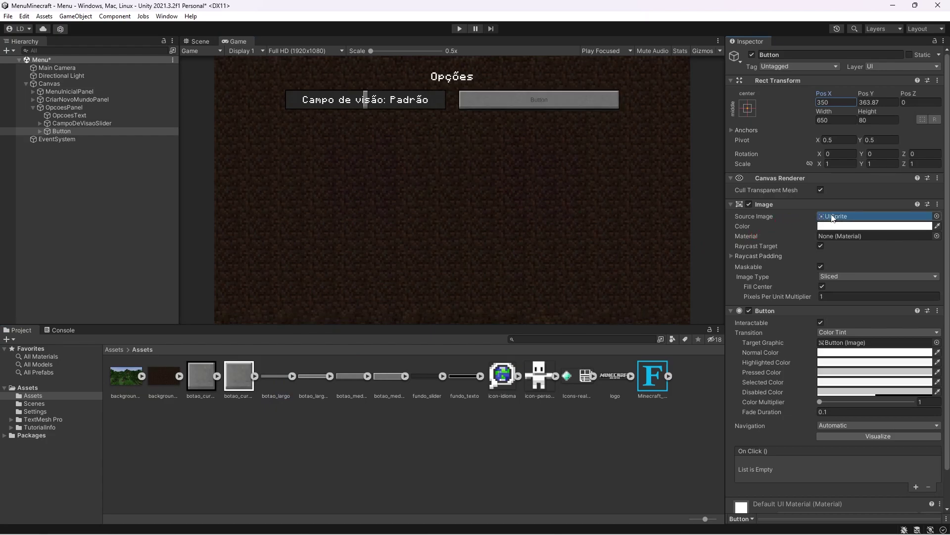
left_click(122, 131)
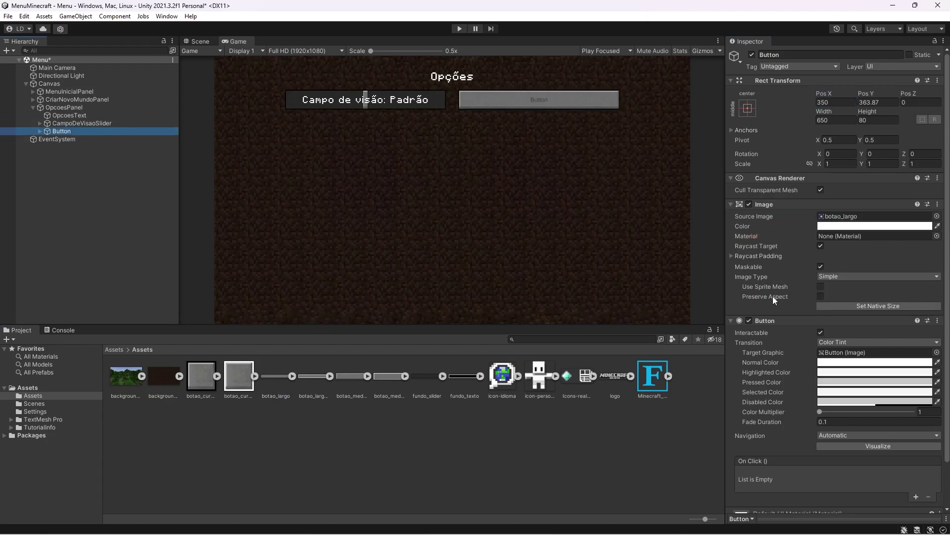
left_click(848, 342)
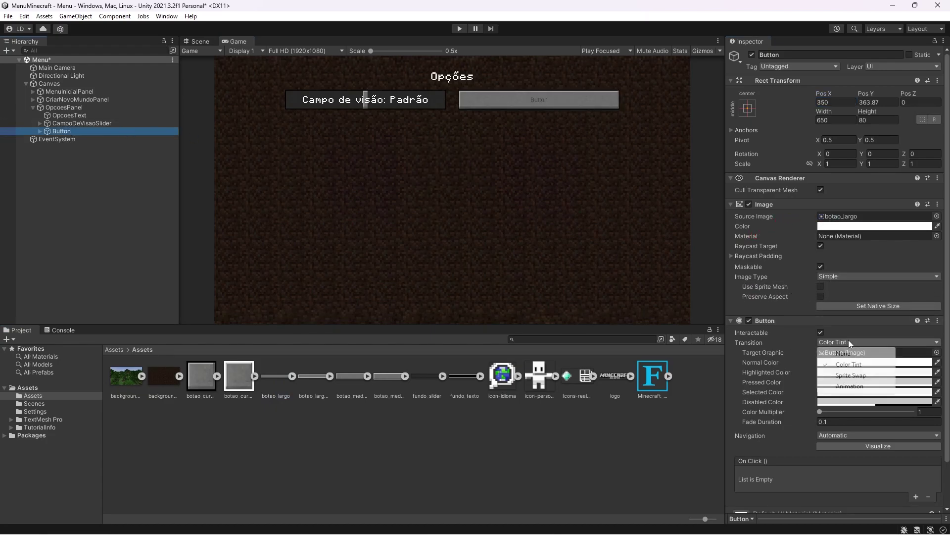
left_click(849, 375)
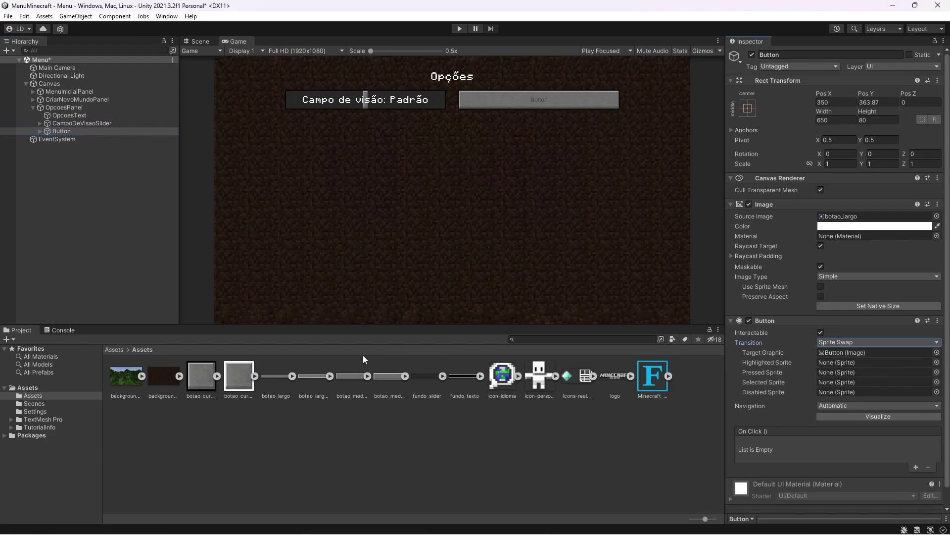
left_click_drag(311, 380, 833, 364)
Replace the new button's label text with "Online...".
left_click(39, 130)
left_click(41, 130)
left_click(67, 139)
left_click(797, 250)
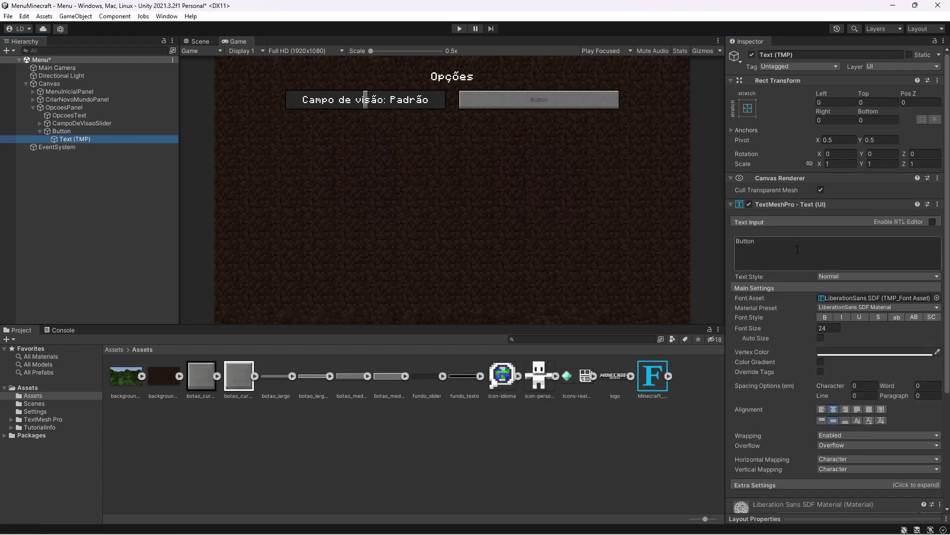
type("Online...")
key("ctrl+a")
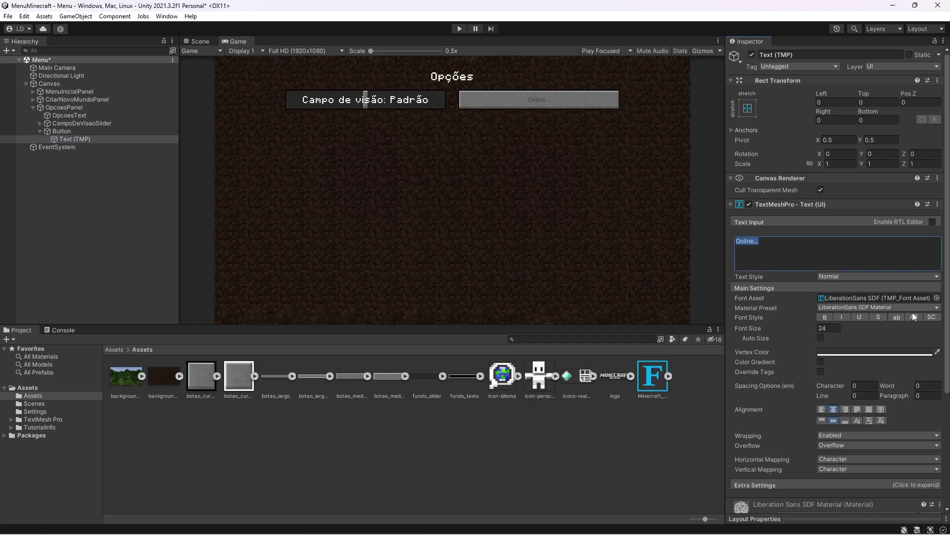
Give the "Online..." label the Minecraft_Font asset, font size 36 and the white color FFFFFF.
left_click(937, 297)
double_click(853, 274)
left_click(834, 328)
type("36")
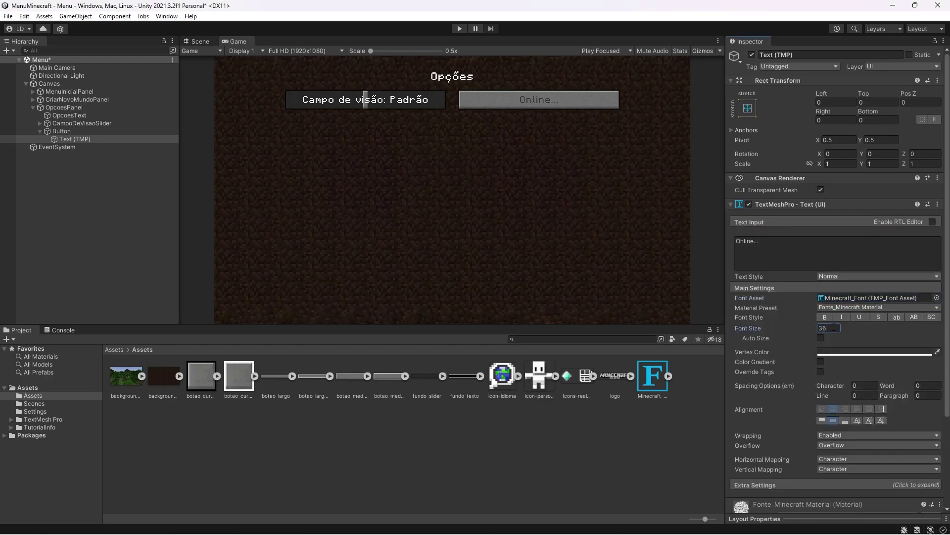
left_click(843, 351)
left_click_drag(882, 343, 863, 325)
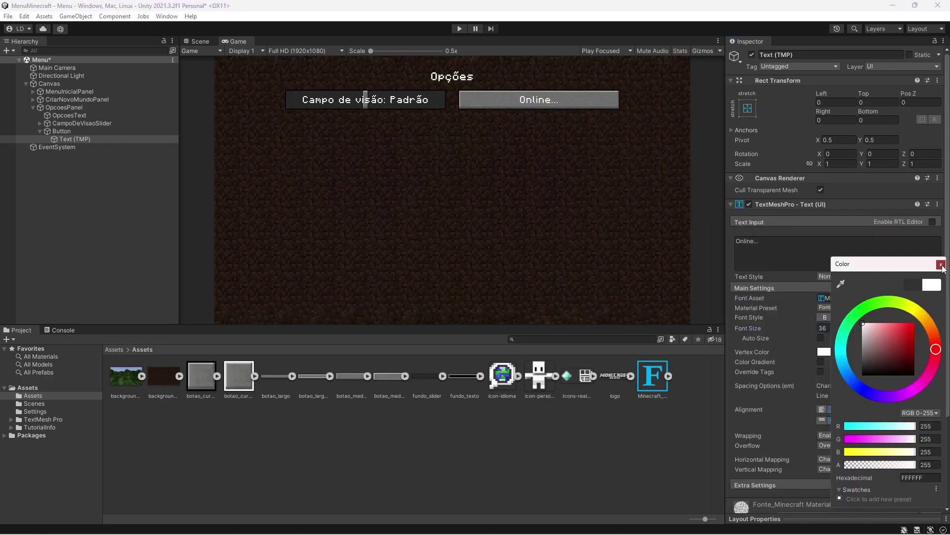
left_click(941, 264)
Rename the Button object as OnlineButton and collapse it in the hierarchy.
left_click(62, 131)
type("Online")
key("Return")
key("Left")
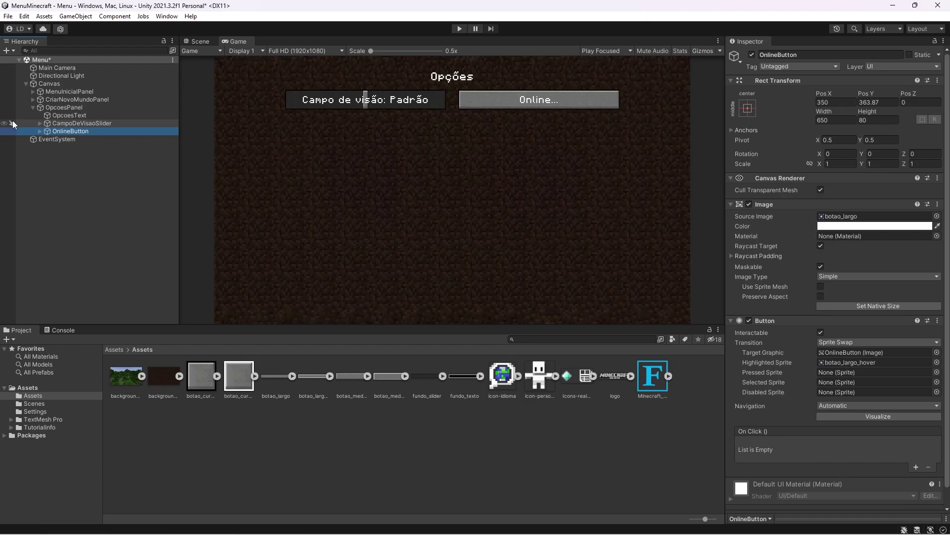
Duplicate OnlineButton, lower the copy to Pos Y 120.3, and duplicate that copy again at Pos X -350.
key("ctrl+d")
left_click_drag(613, 100, 556, 153)
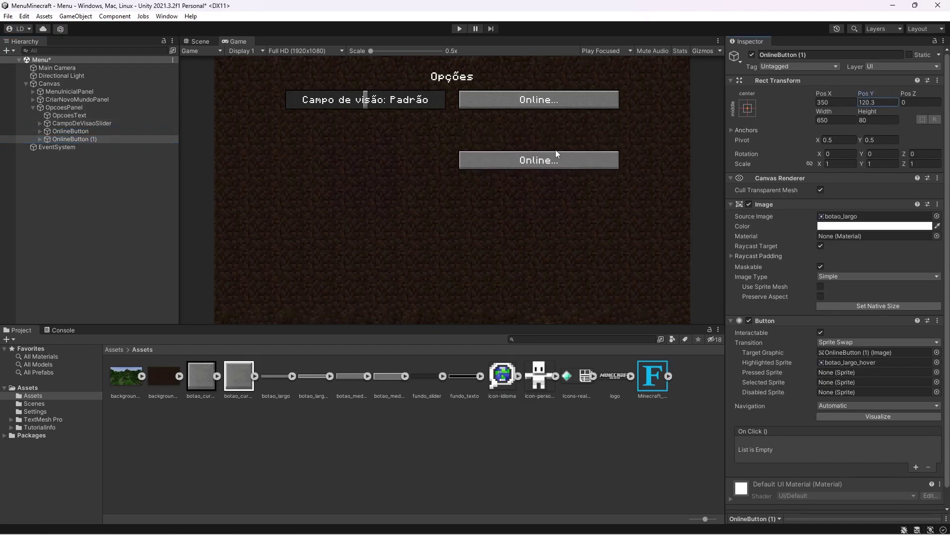
key("ctrl+d")
left_click(848, 101)
type("-350")
Rename the copy at Pos X -350 as SkinButton and set its text to "Personalização da skin...".
left_click_drag(74, 147, 68, 137)
type("Personalização da skin...")
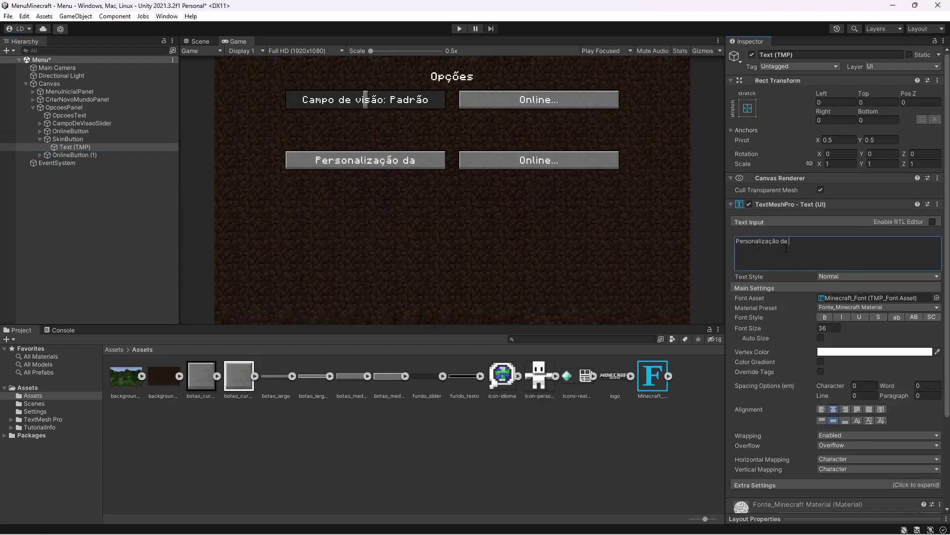
left_click(40, 138)
Set the text of OnlineButton (1) to "Música e sons...".
left_click(40, 147)
left_click(63, 154)
left_click(851, 248)
key("ctrl+a")
type("Música e sons...")
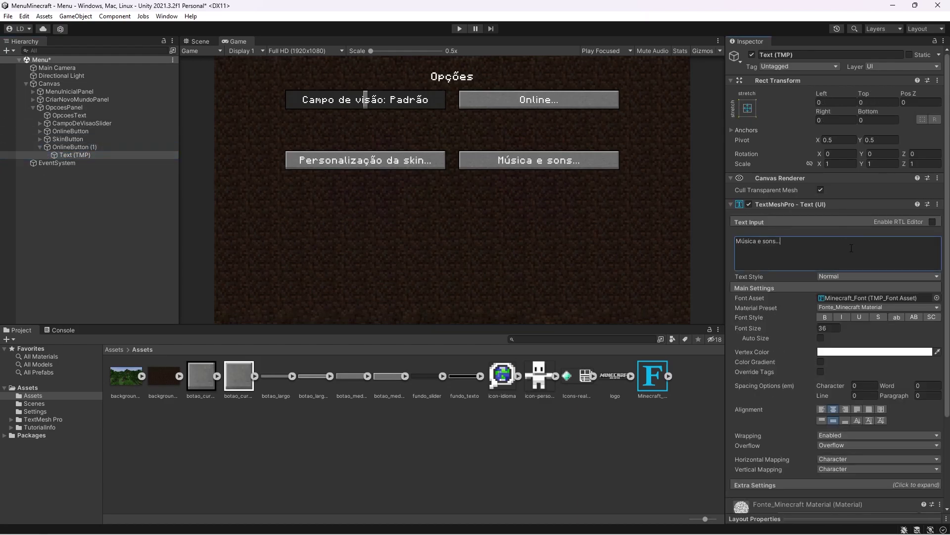
Duplicate the button row twice downwards as GraficosButton, ControlesButton, IdiomaButton and ChatButton, labelled "Gráficos", "Controles...", "Idioma..." and "Chat...".
key("ctrl+d")
left_click(75, 162)
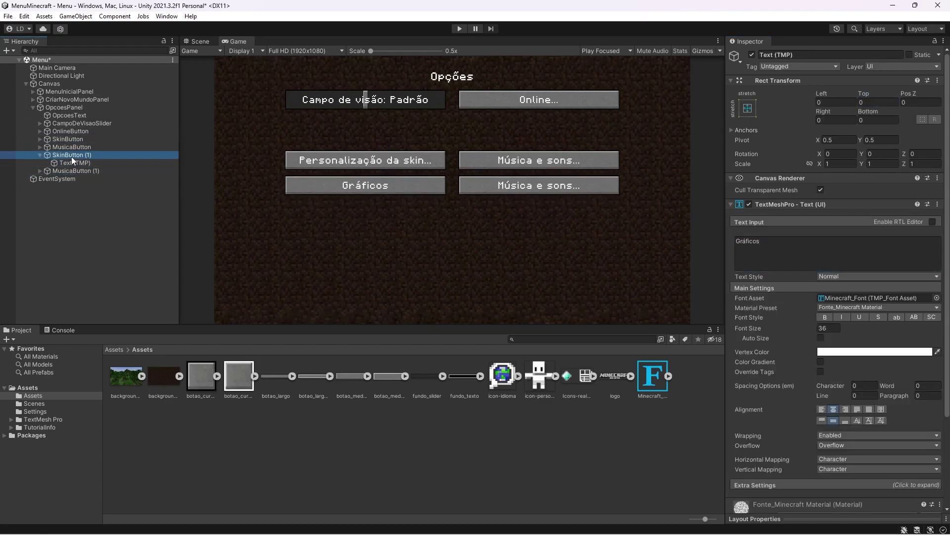
key("ctrl+d")
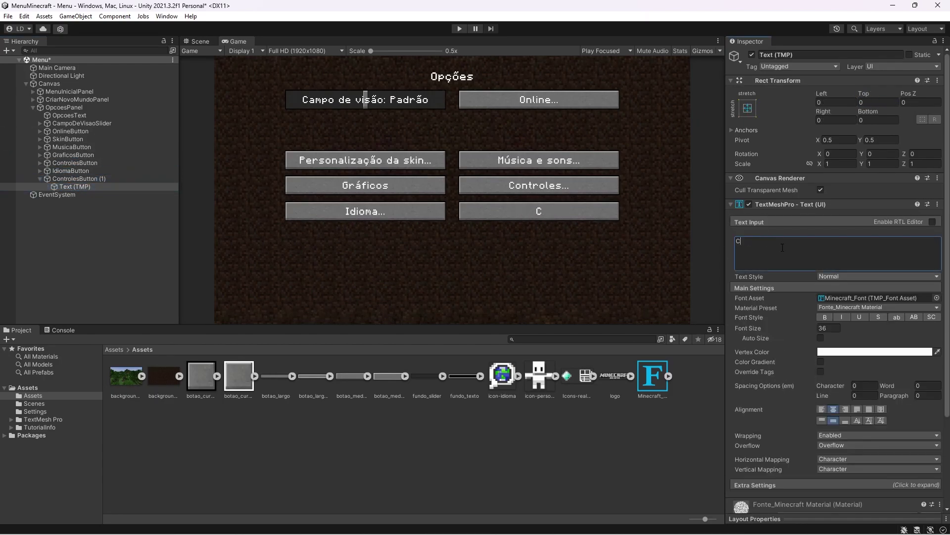
type("hat...")
left_click(86, 174)
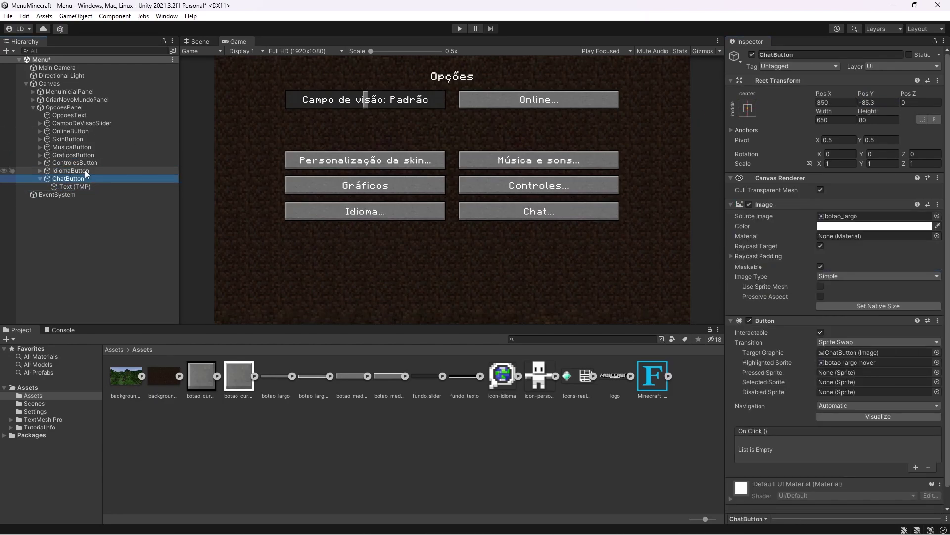
Add a row labelled "Pacotes de recursos..." and "Acessibilidade...", and a centred ConcluidoButton below it labelled "Concluído".
type("Acessibi")
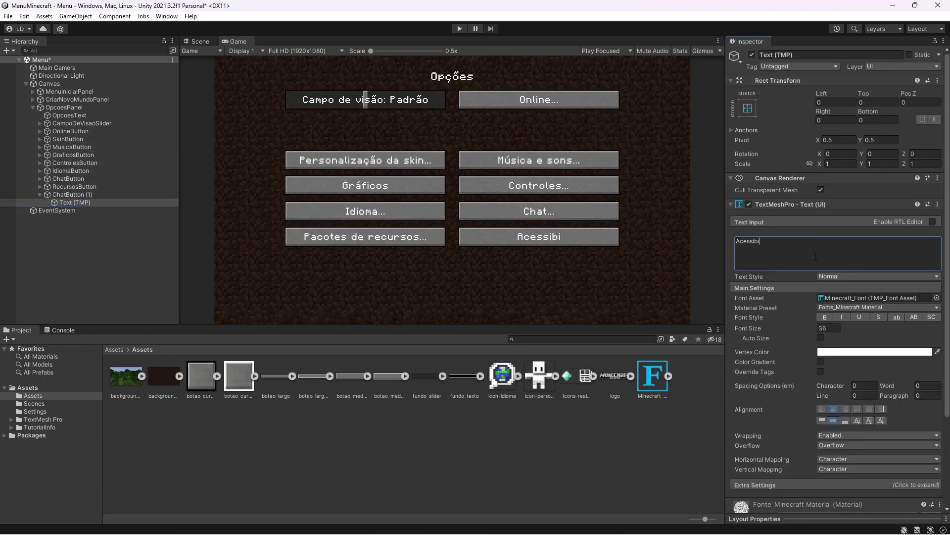
type("lidade...")
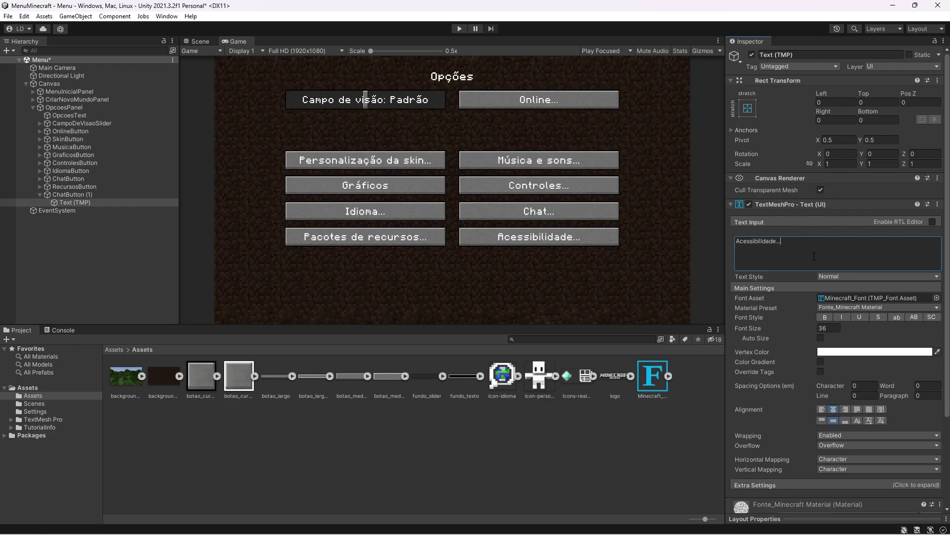
type("Con")
type("cluído")
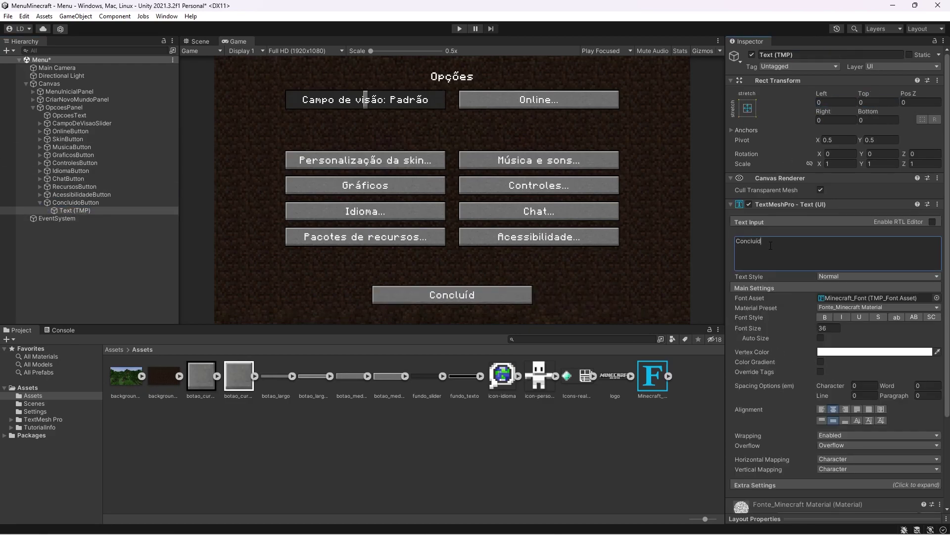
Play-test the options panel by moving the field-of-view slider and trying the buttons, and stop play mode.
left_click(453, 28)
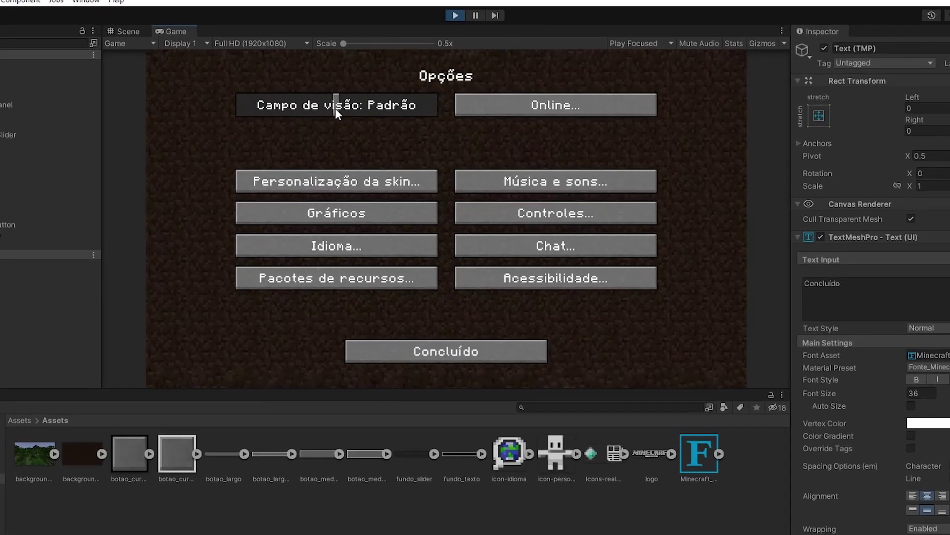
left_click_drag(366, 99, 315, 98)
left_click_drag(252, 106, 429, 105)
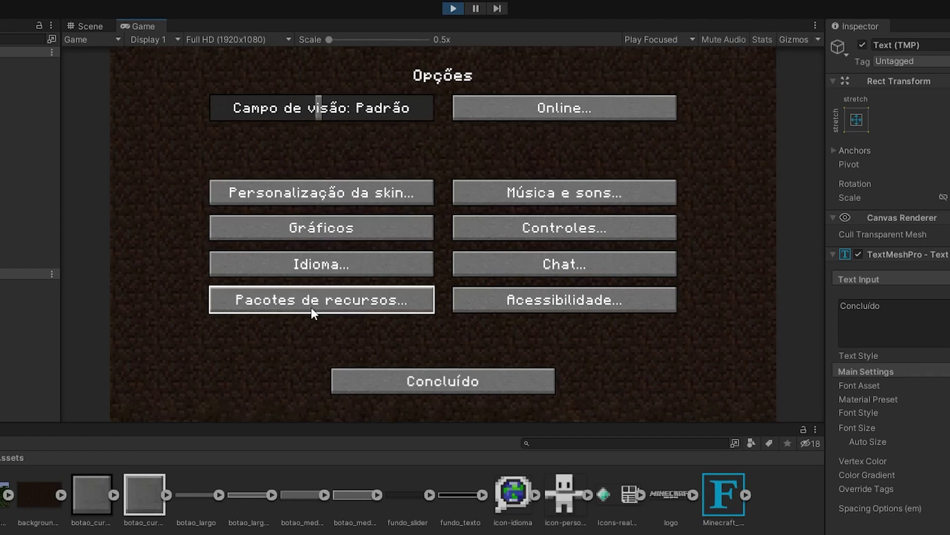
left_click(455, 382)
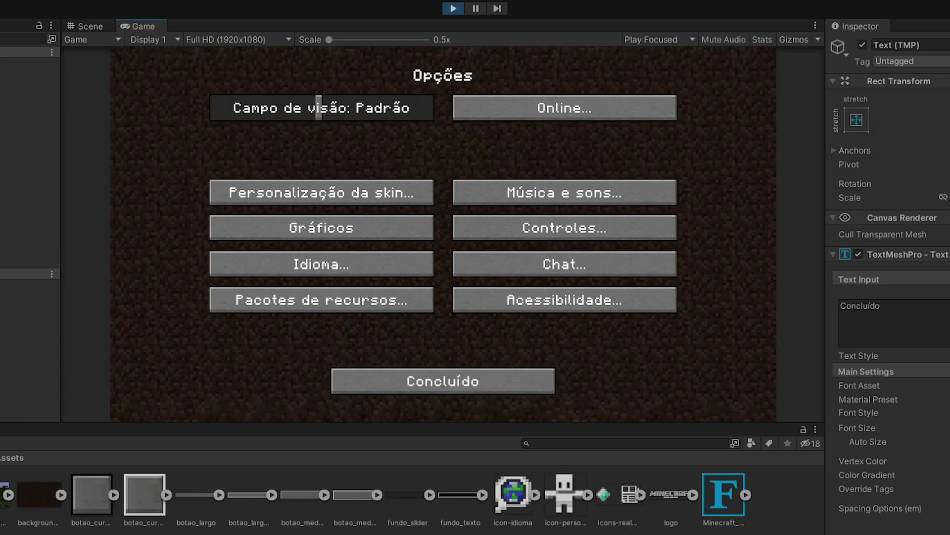
left_click(449, 9)
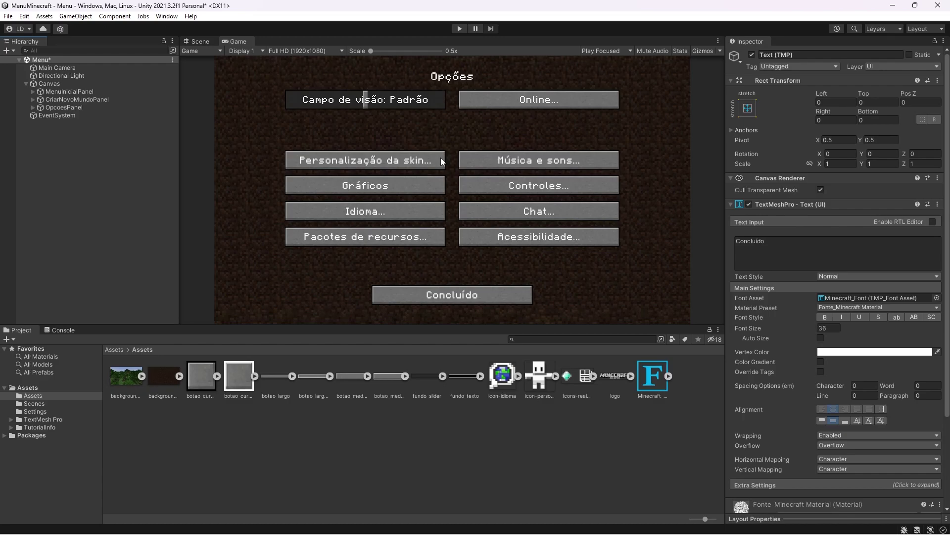
Deactivate OpcoesPanel and CriarNovoMundoPanel so that only the initial menu is shown.
left_click(99, 107)
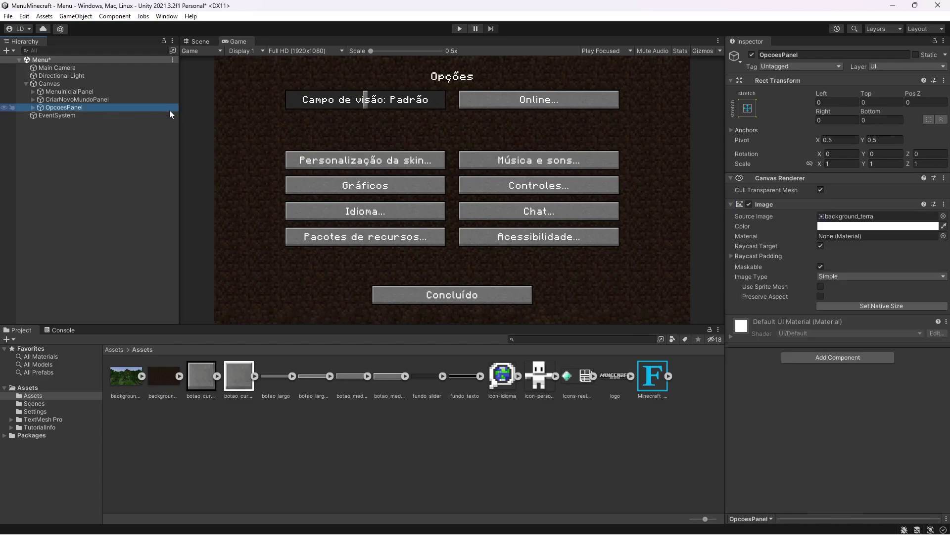
left_click(751, 55)
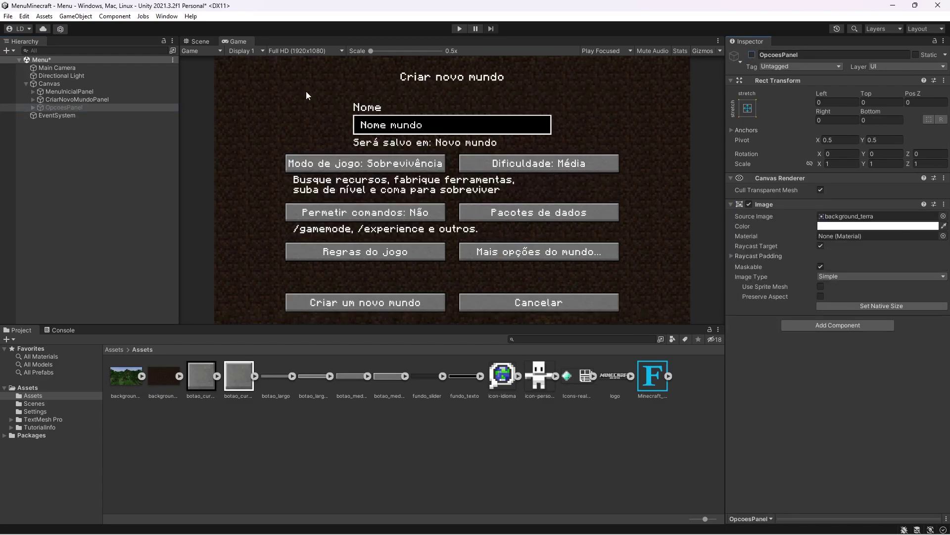
left_click(88, 98)
left_click(752, 55)
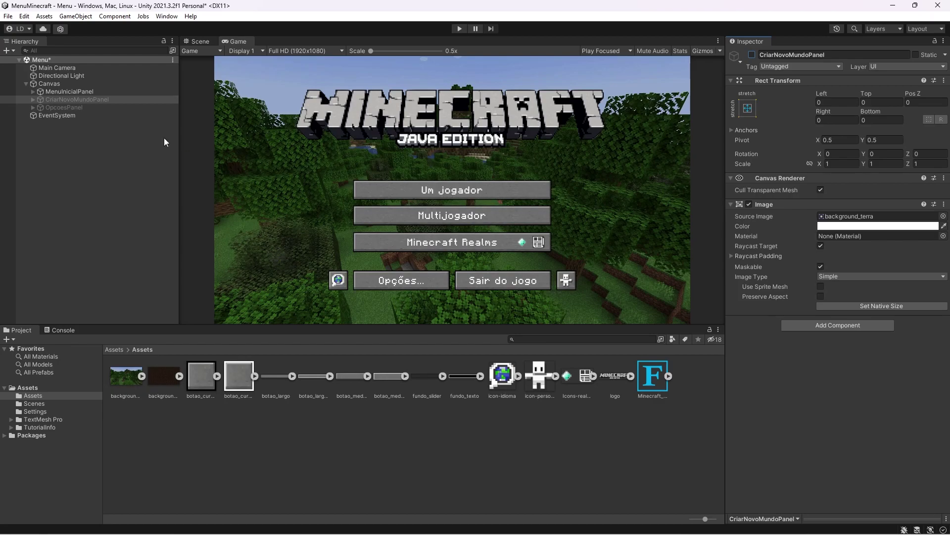
Add an On Click entry to UmJogodorButton in MenuInicialPanel with CriarNovoMundoPanel as its target object.
left_click(32, 92)
left_click(69, 108)
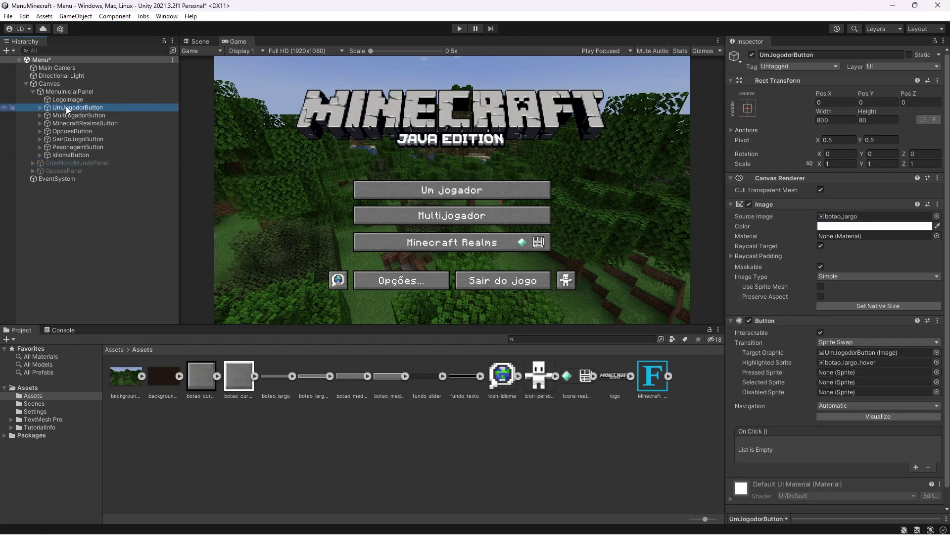
scroll(830, 280, "down", 1)
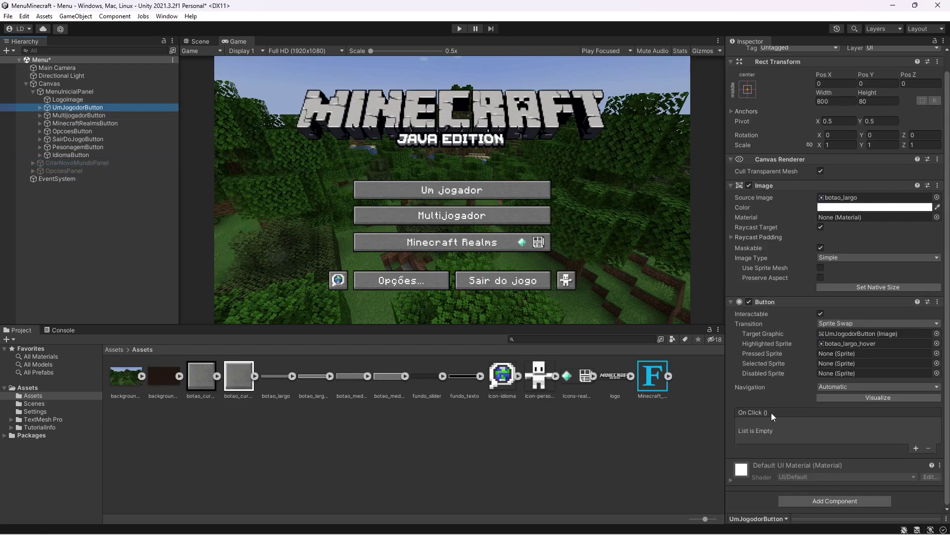
left_click(916, 448)
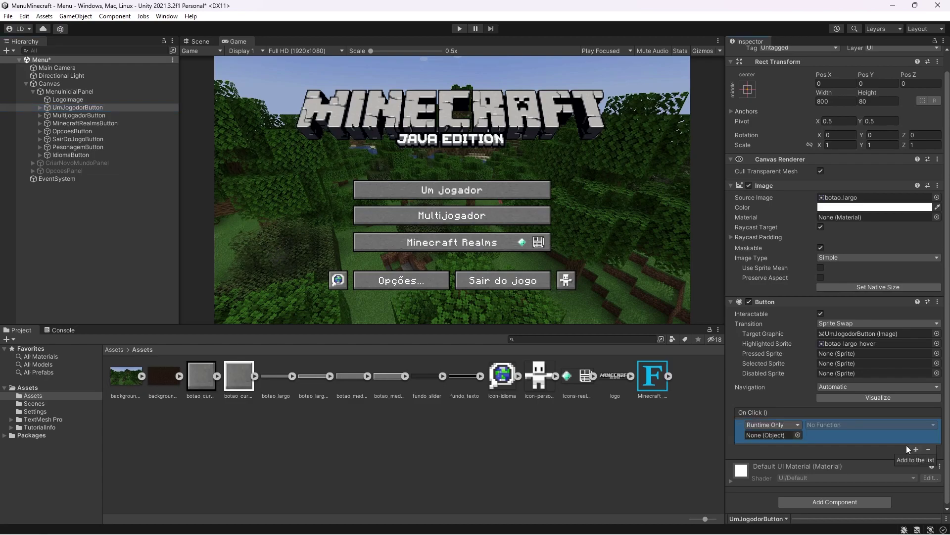
left_click(70, 163)
left_click_drag(71, 163, 769, 436)
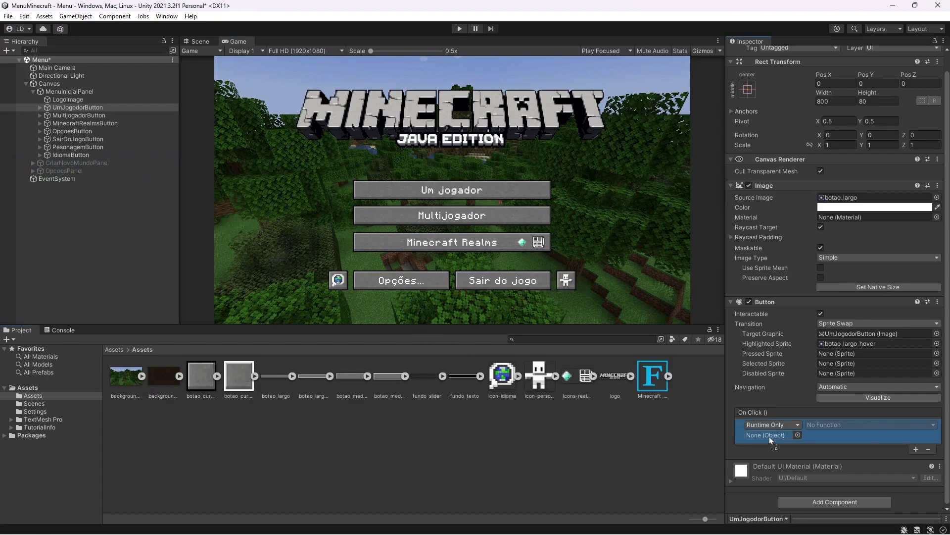
Set the entry's function to GameObject.SetActive with the checkbox enabled.
left_click(822, 426)
mouse_move(841, 451)
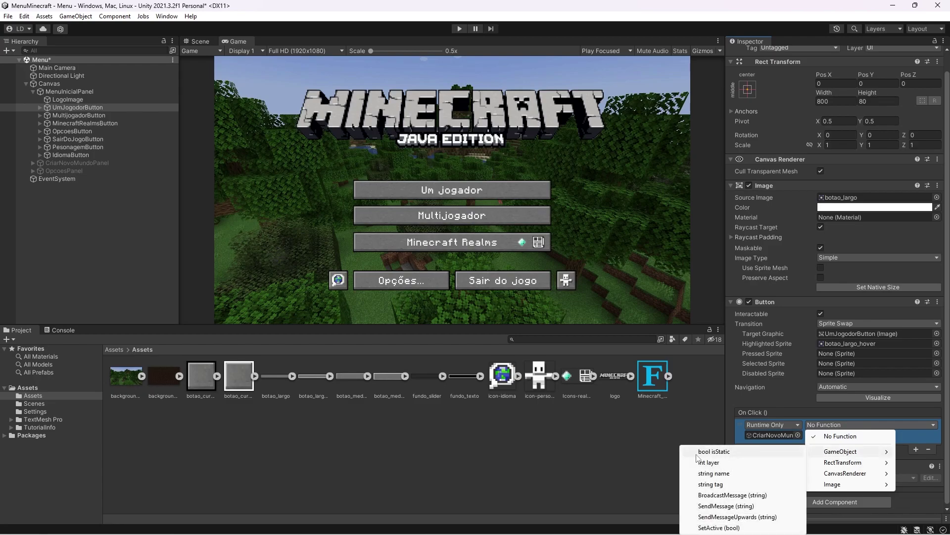
left_click(787, 528)
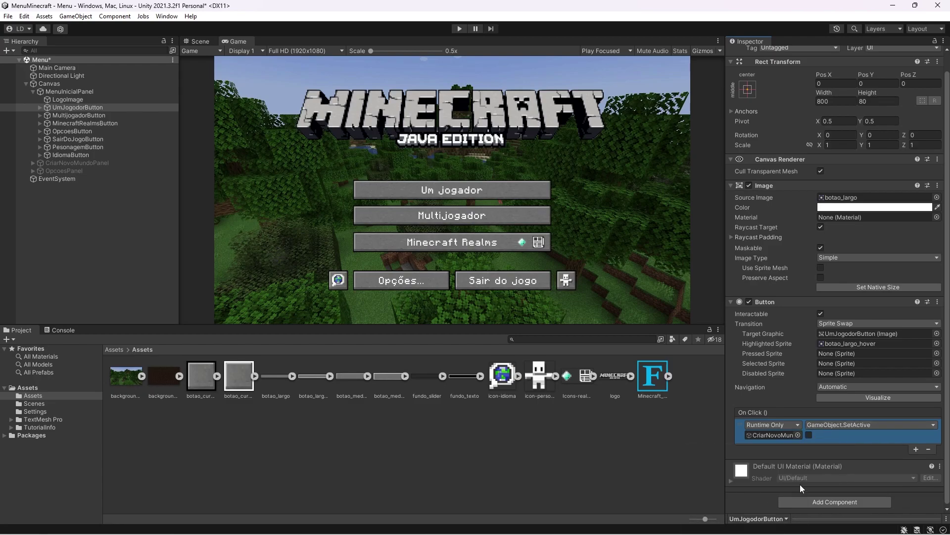
left_click(809, 435)
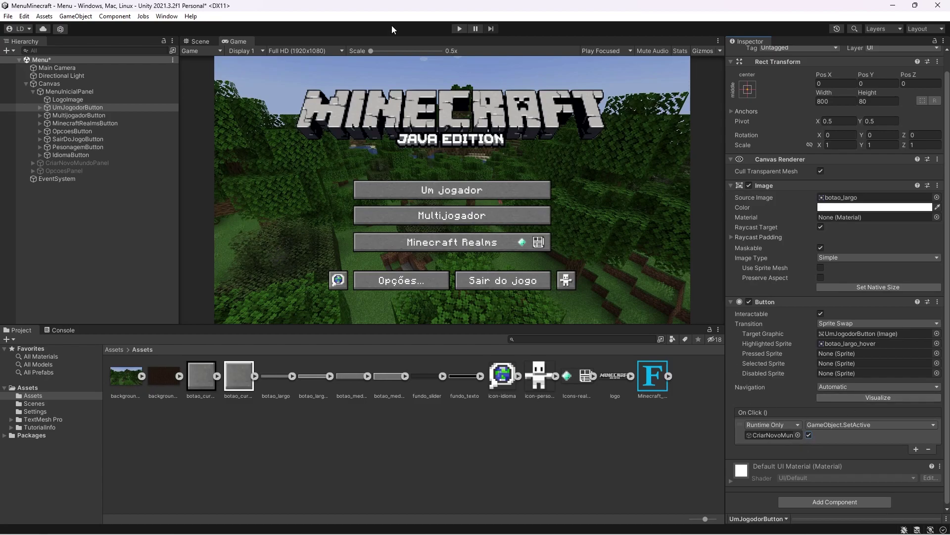
Play-test the "Um jogador" button to check that it opens the world creation panel, and stop play mode.
left_click(459, 29)
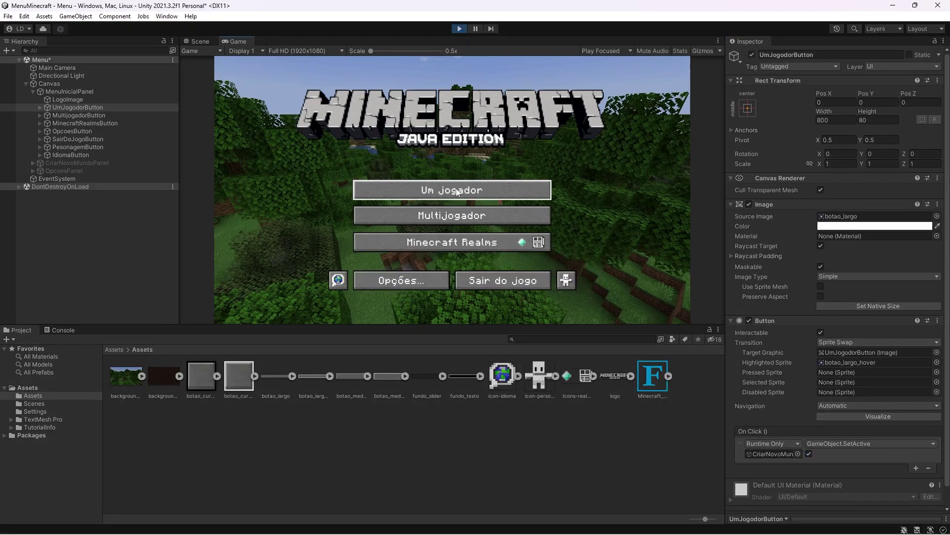
left_click(507, 195)
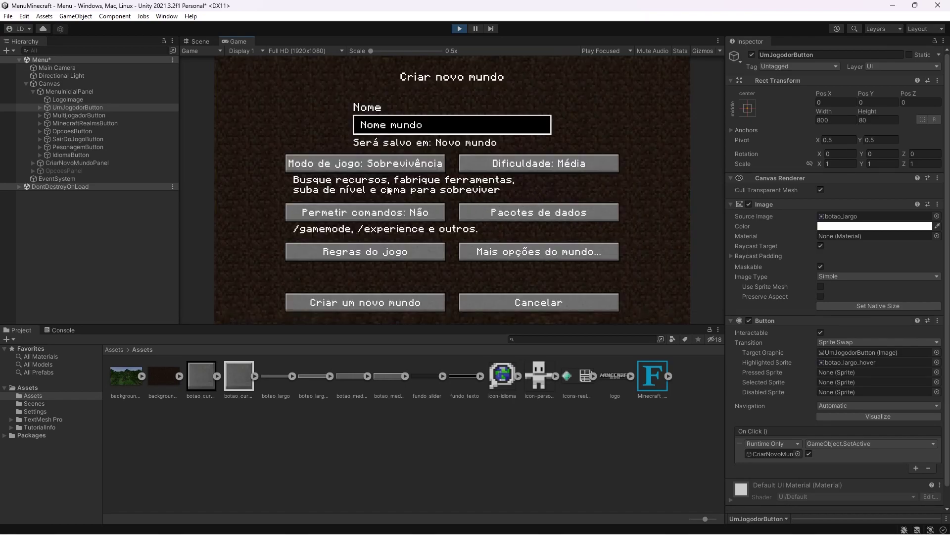
left_click(456, 29)
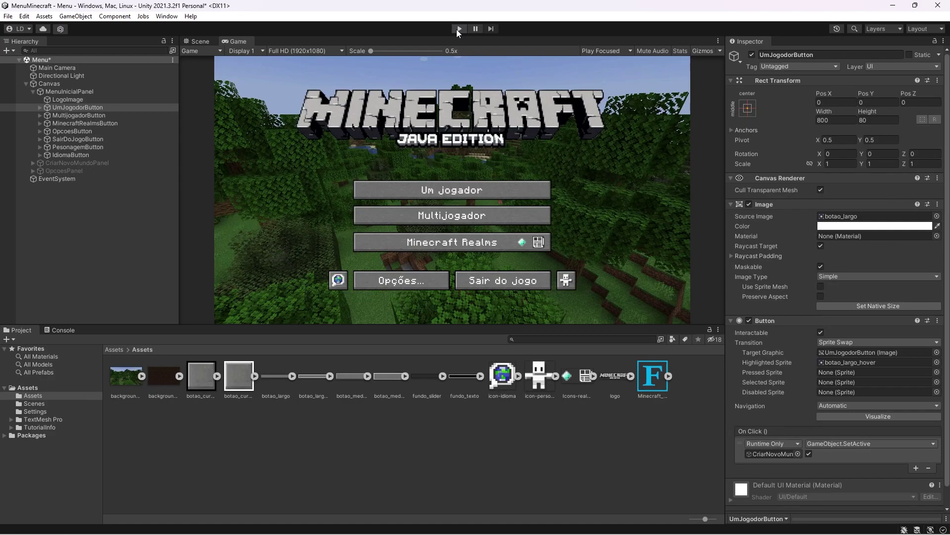
Add an On Click entry to OpcoesButton that calls GameObject.SetActive on OpcoesPanel with the checkbox enabled.
left_click(88, 130)
scroll(848, 356, "down", 1)
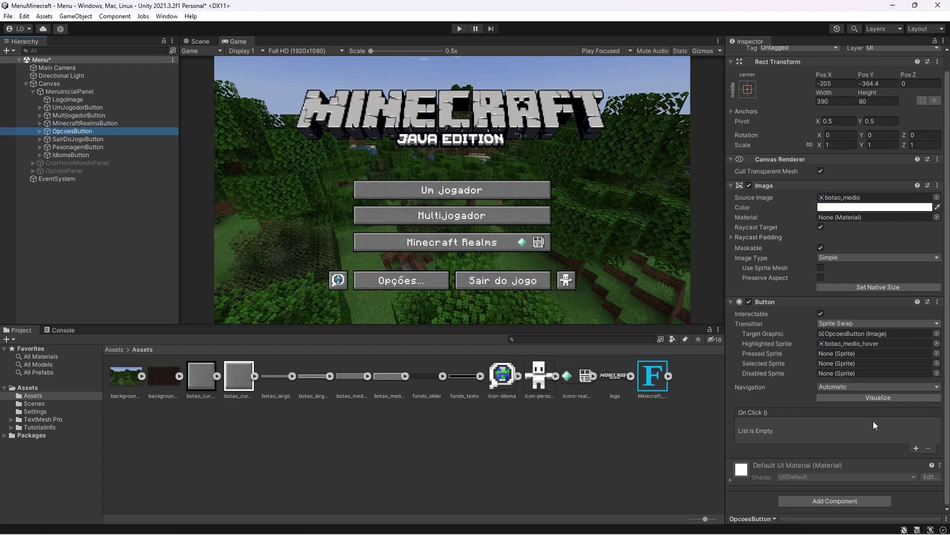
left_click(917, 448)
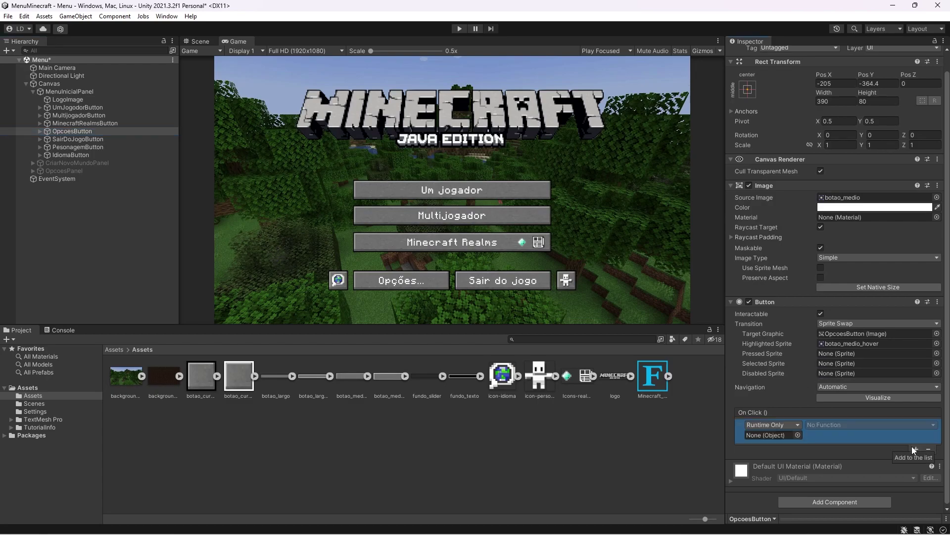
left_click_drag(61, 171, 765, 436)
left_click(834, 425)
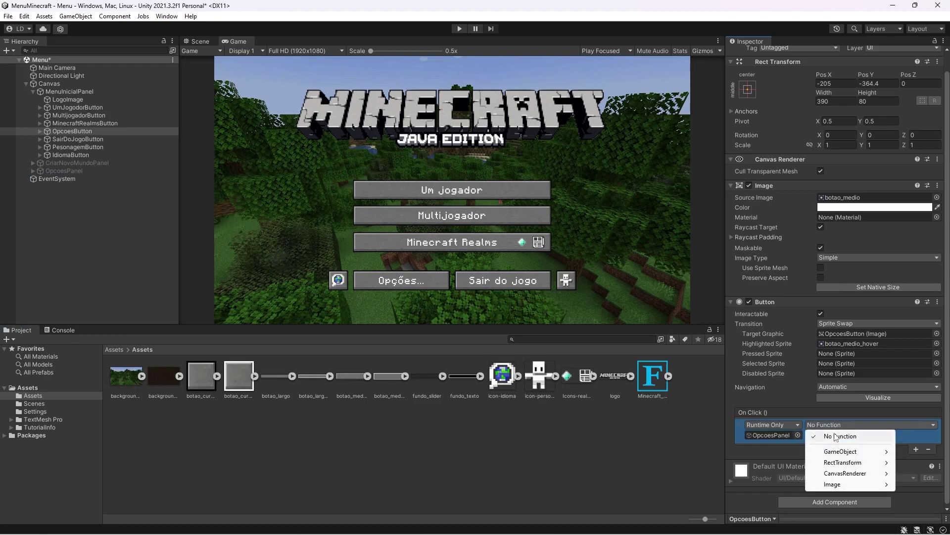
mouse_move(841, 452)
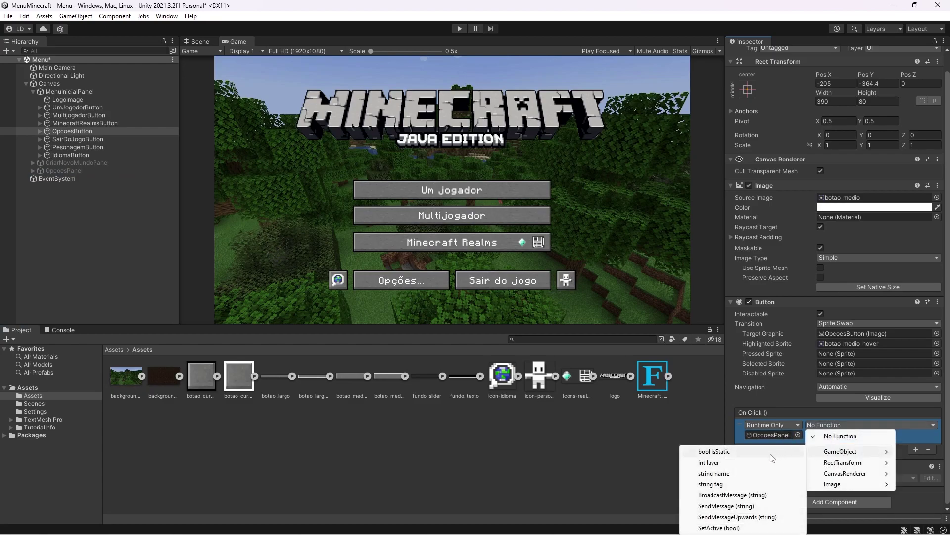
left_click(752, 527)
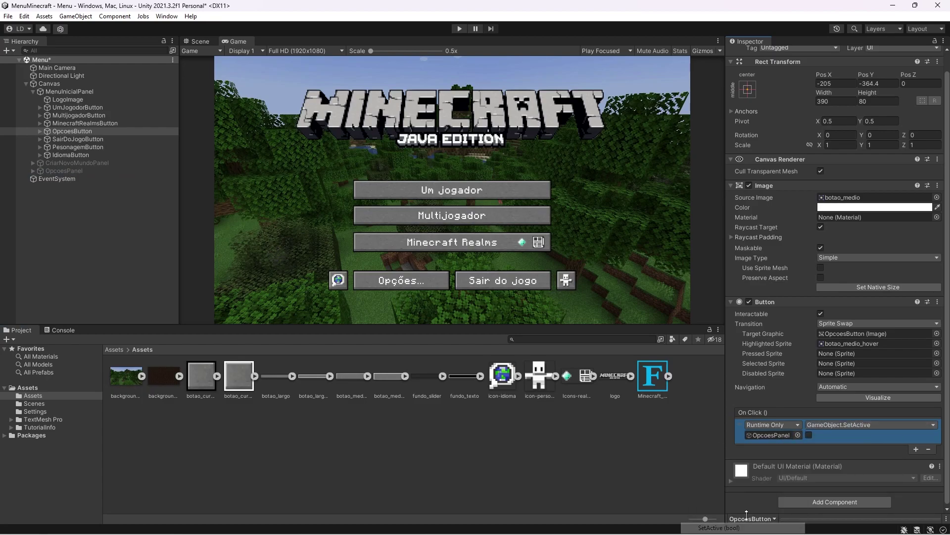
left_click(809, 435)
Collapse MenuInicialPanel in the hierarchy and activate CriarNovoMundoPanel.
left_click(33, 91)
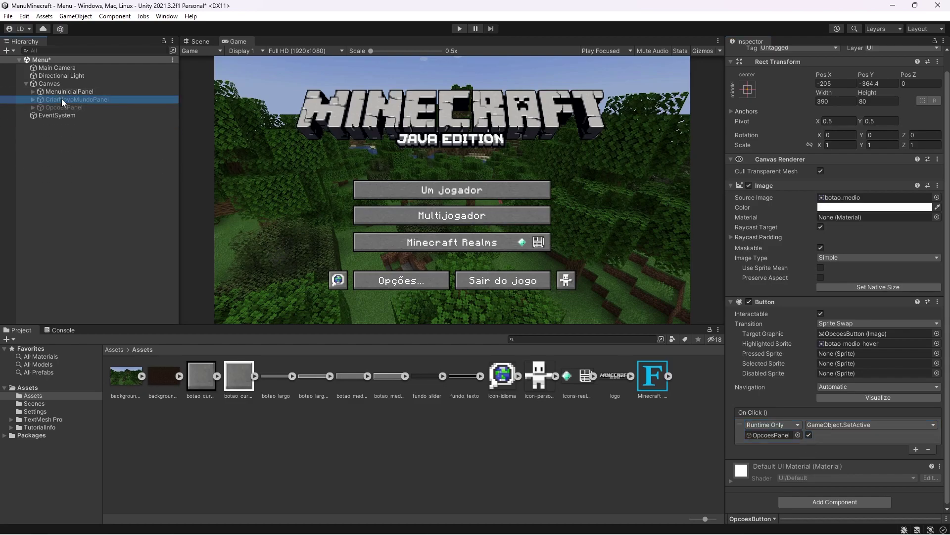
left_click(62, 99)
left_click(751, 54)
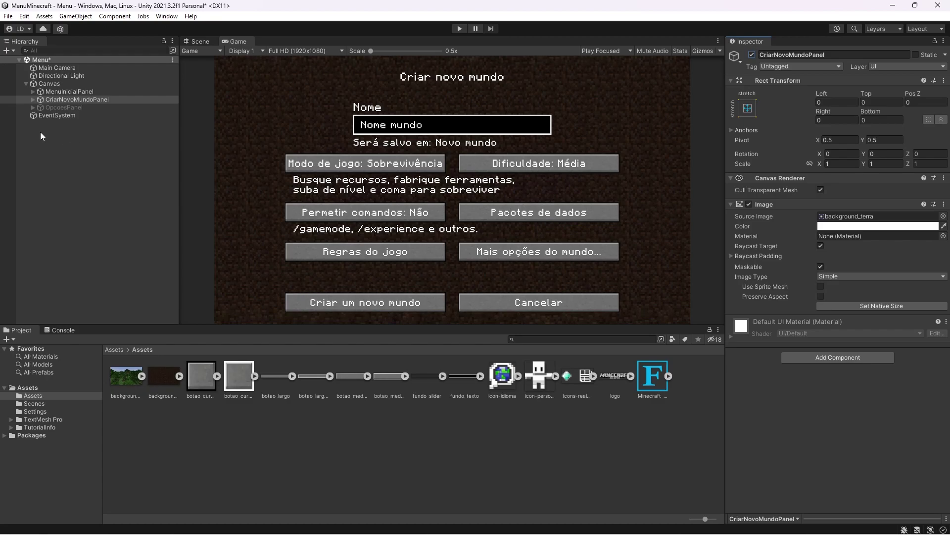
Add an On Click entry to CancelarButton that calls GameObject.SetActive on CriarNovoMundoPanel with the checkbox disabled.
left_click(33, 100)
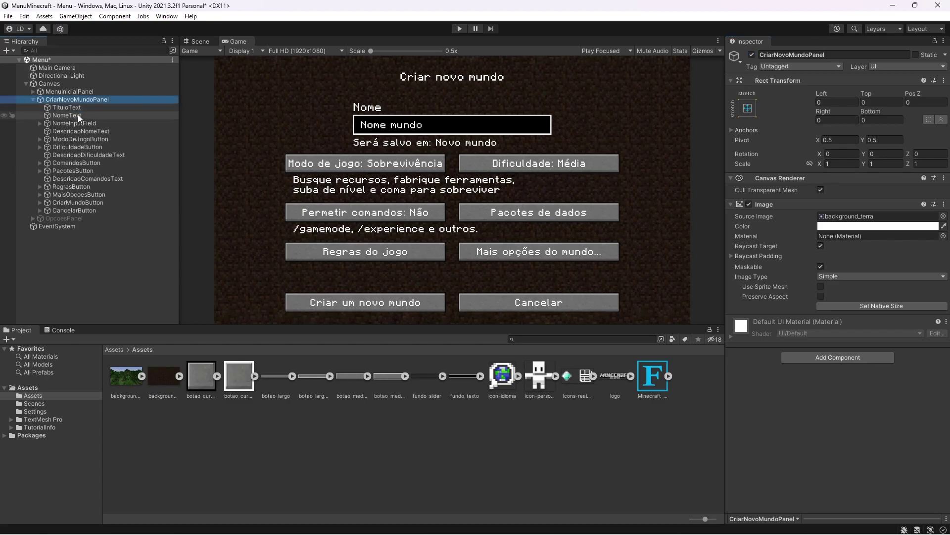
left_click(74, 210)
left_click(914, 467)
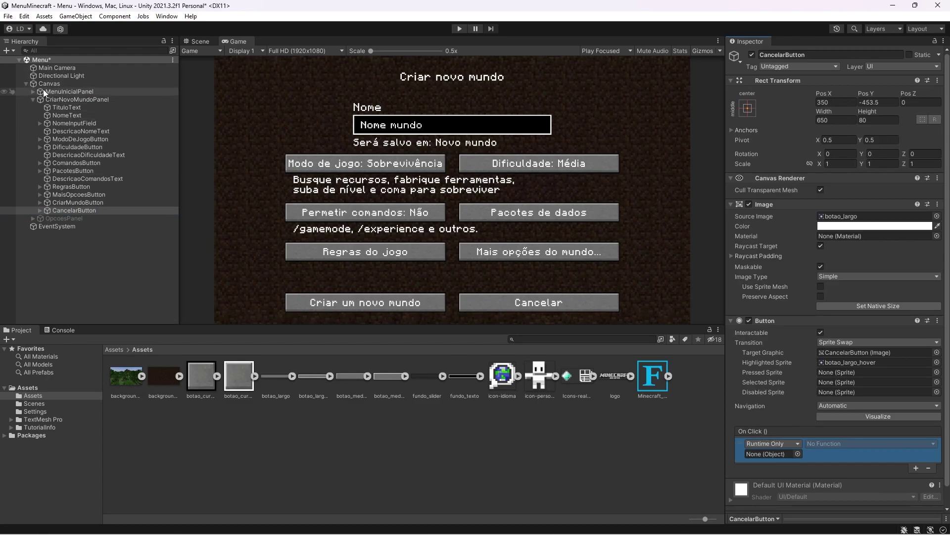
left_click_drag(52, 98, 767, 450)
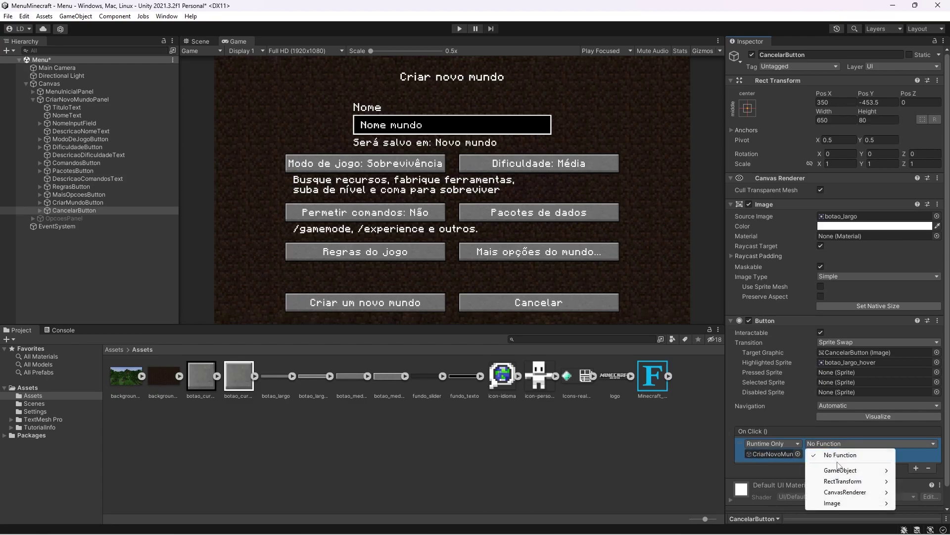
mouse_move(828, 471)
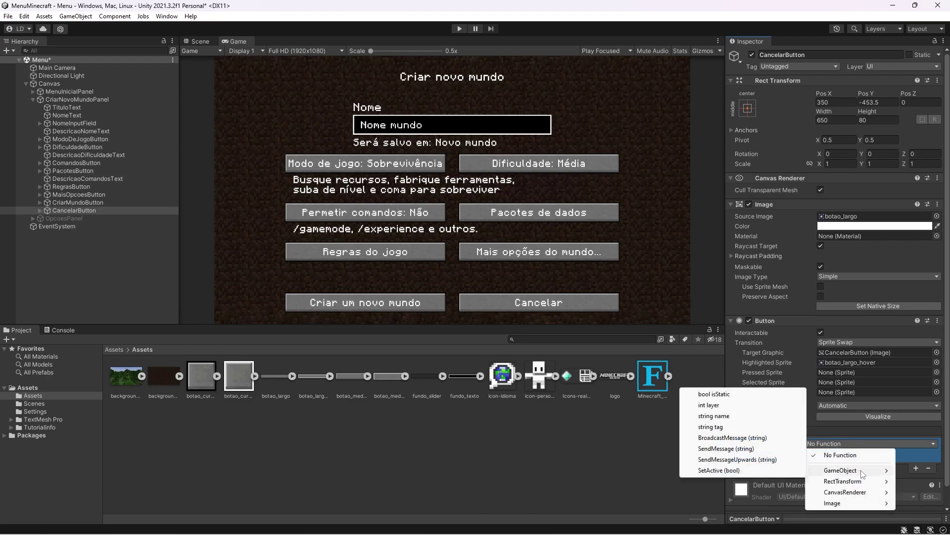
left_click(720, 470)
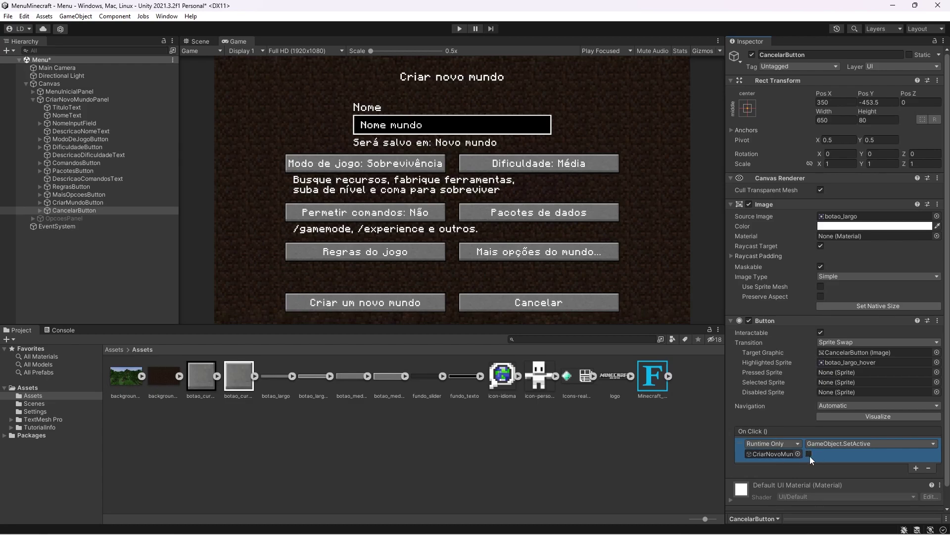
Collapse and deactivate CriarNovoMundoPanel, and activate OpcoesPanel instead.
left_click(32, 100)
left_click(58, 99)
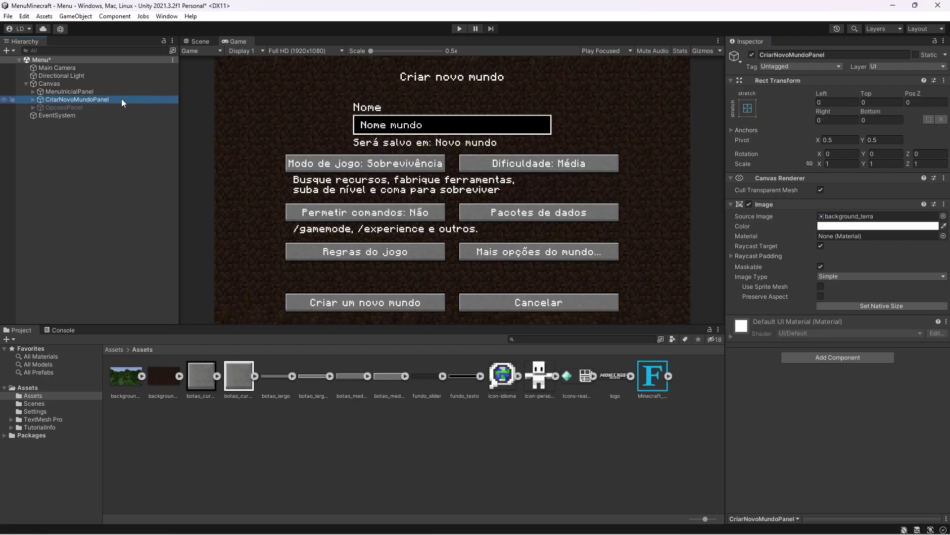
left_click(752, 55)
left_click(64, 107)
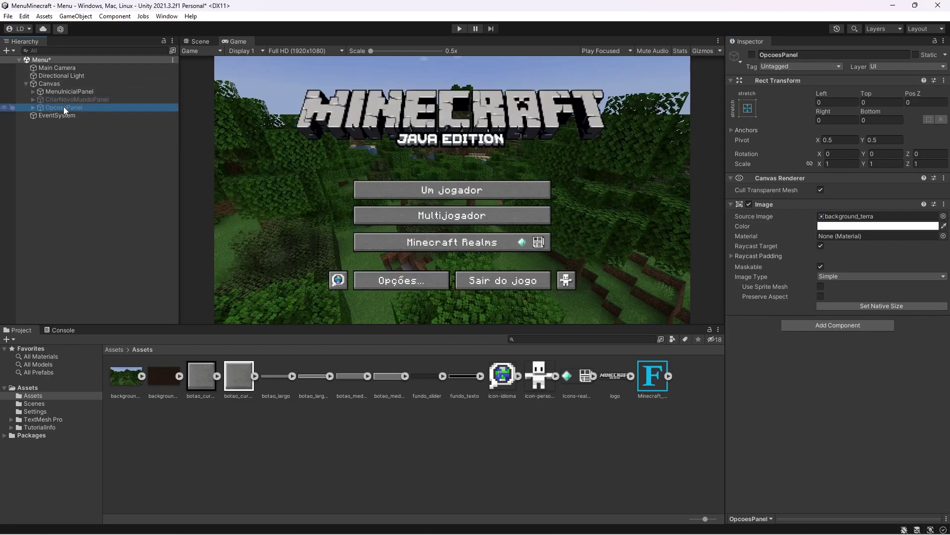
left_click(752, 55)
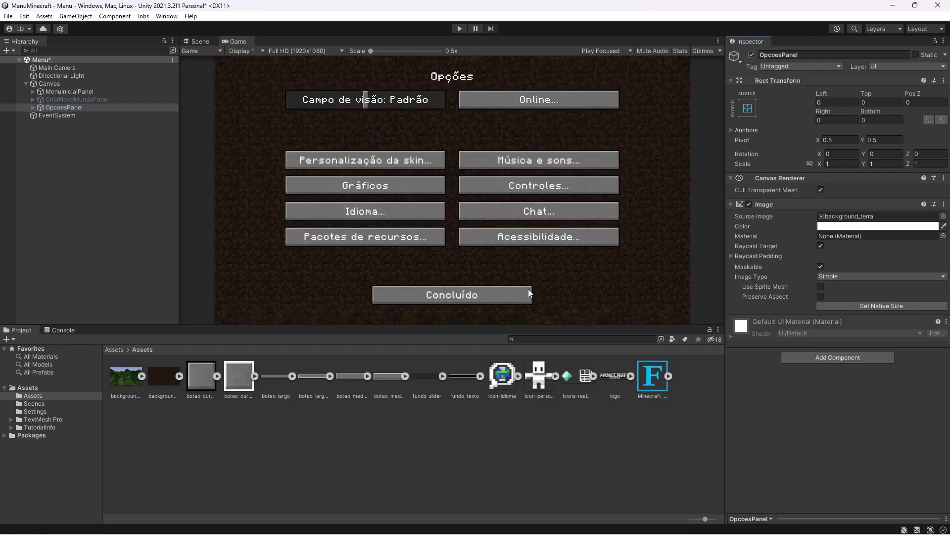
Add an On Click entry to ConcluidoButton calling GameObject.SetActive on OpcoesPanel with the checkbox disabled, and deactivate OpcoesPanel.
left_click(33, 107)
left_click(79, 202)
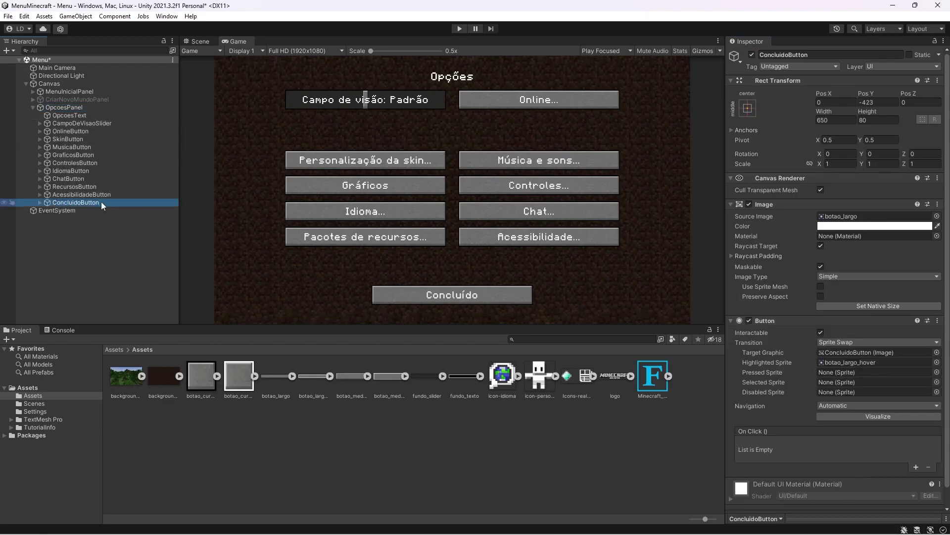
left_click(916, 467)
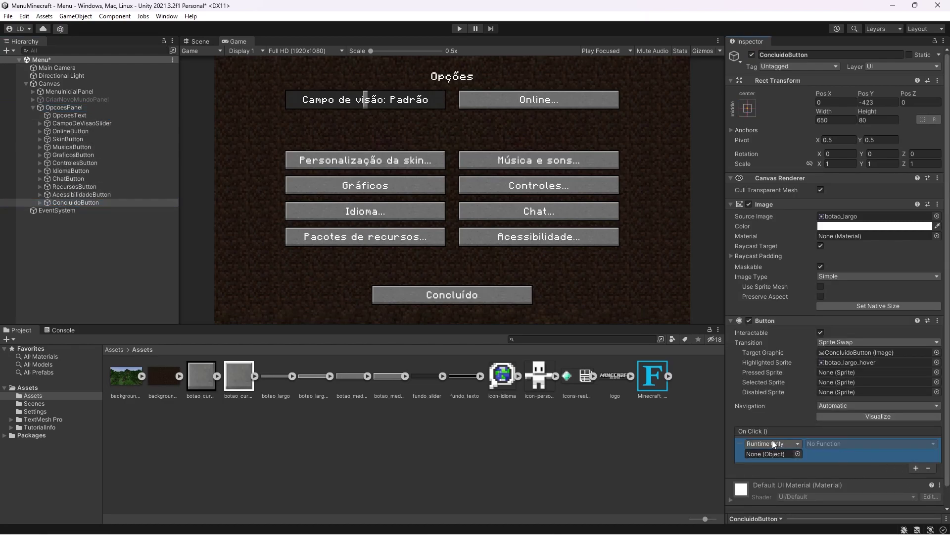
left_click_drag(54, 106, 776, 455)
left_click(830, 444)
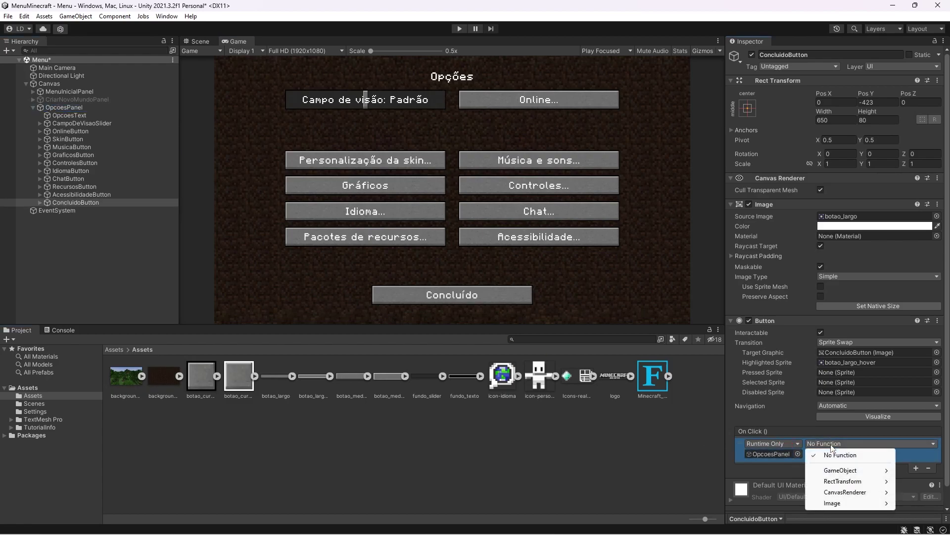
mouse_move(840, 469)
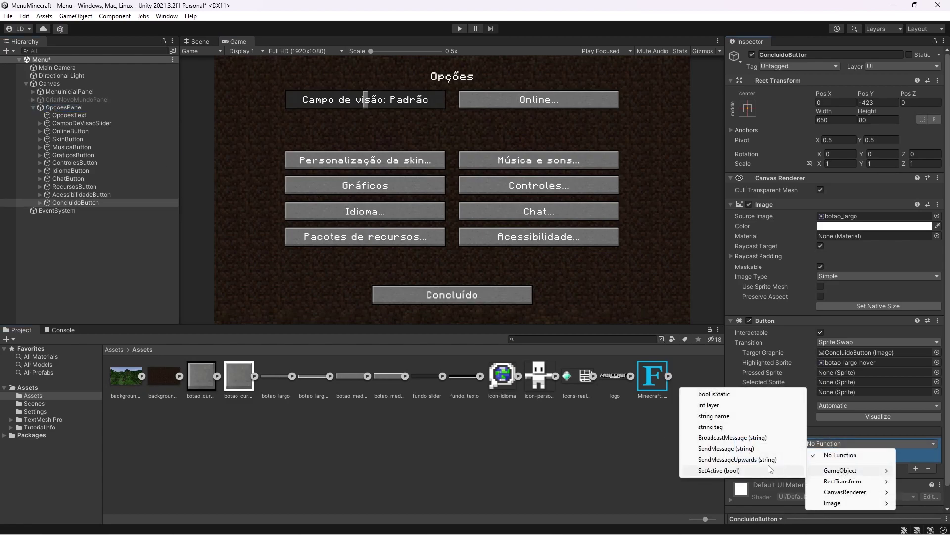
left_click(719, 470)
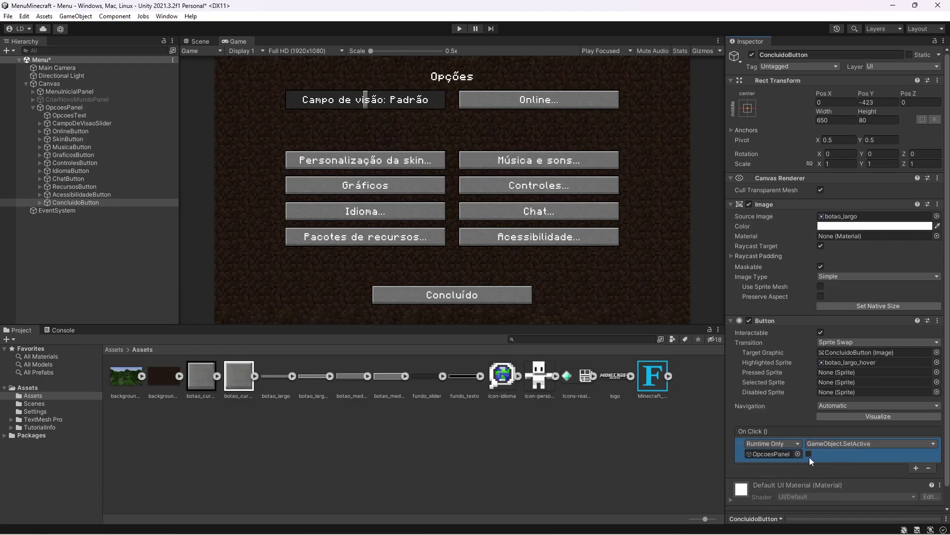
left_click(72, 108)
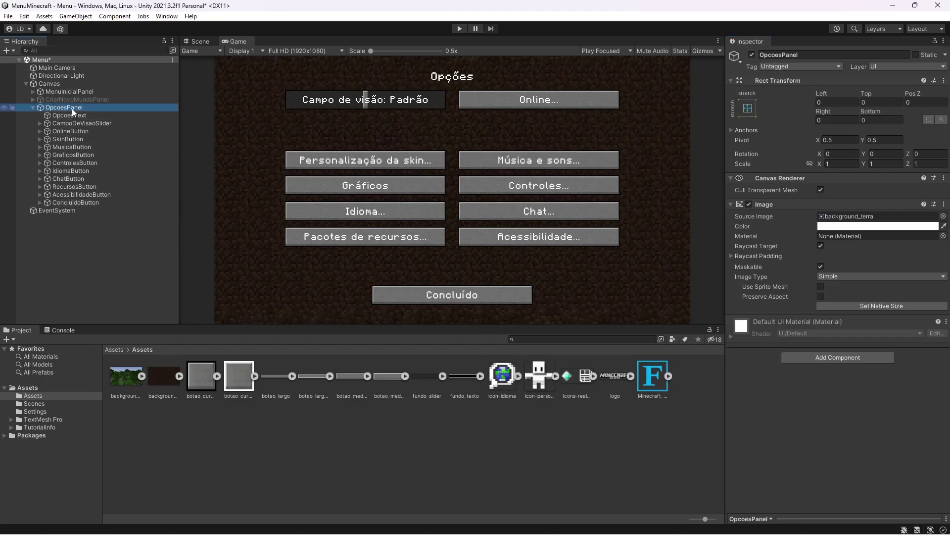
left_click(753, 55)
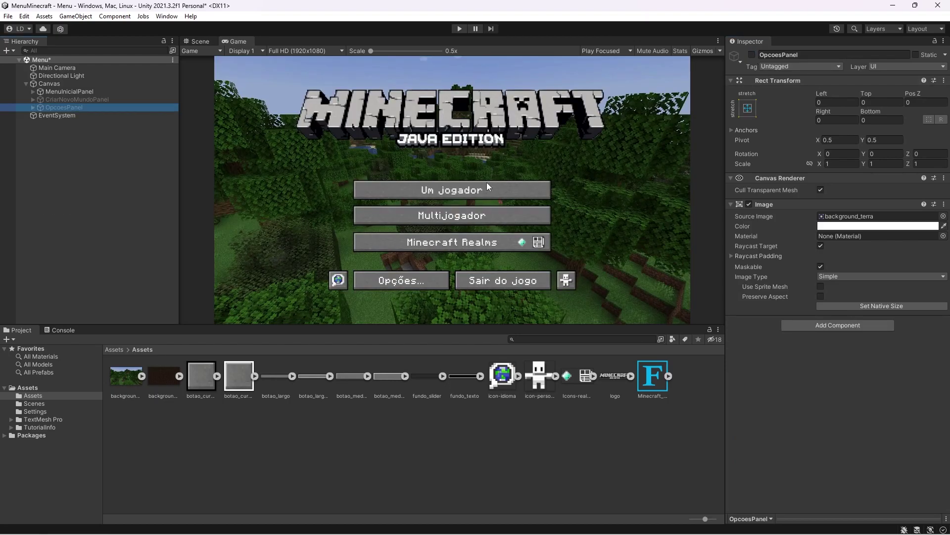
Play-test the world creation panel: open it with "Um jogador", enter Teste as the world name, and close it with "Cancelar".
left_click(459, 29)
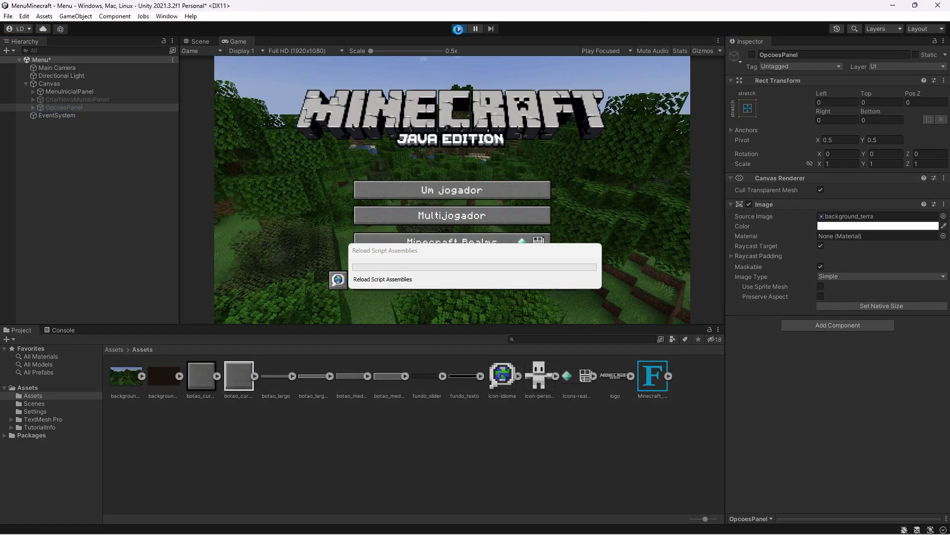
left_click(479, 192)
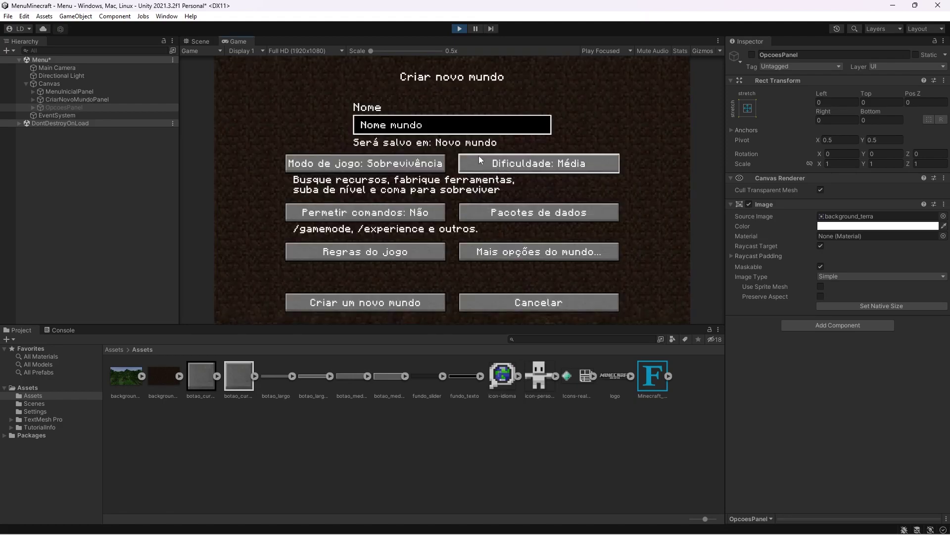
left_click(439, 132)
type("Teste")
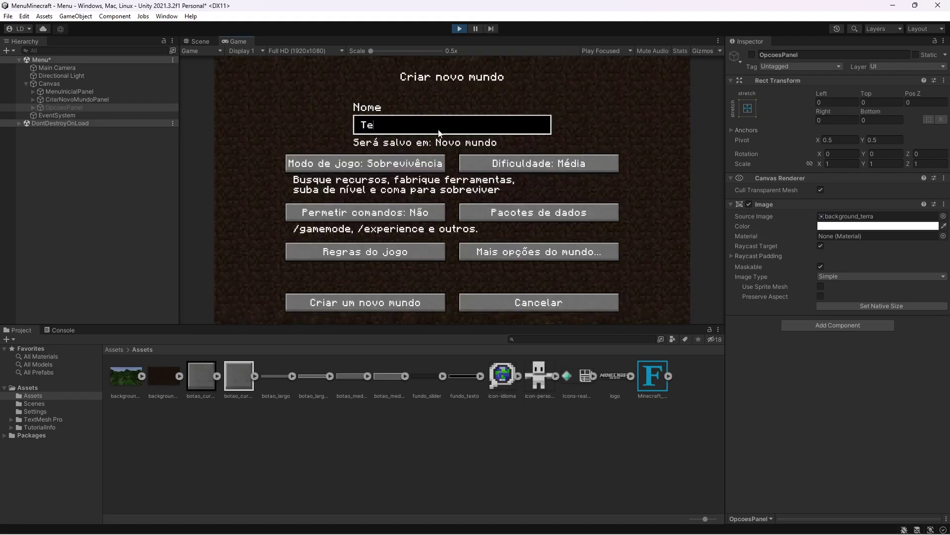
left_click(534, 305)
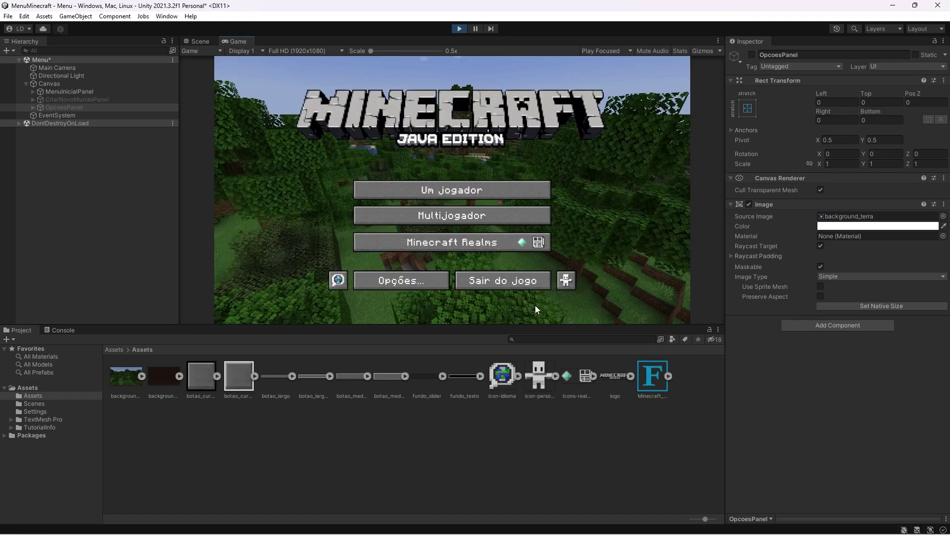
Test the options panel: open it with "Opções...", lower the field-of-view slider, and close it with "Concluído".
left_click(394, 280)
left_click_drag(393, 104, 321, 106)
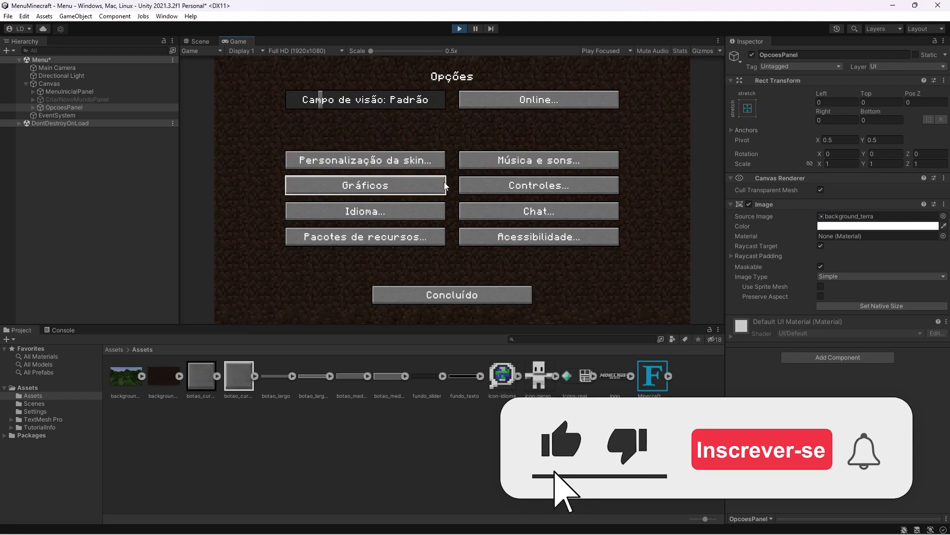
left_click(464, 296)
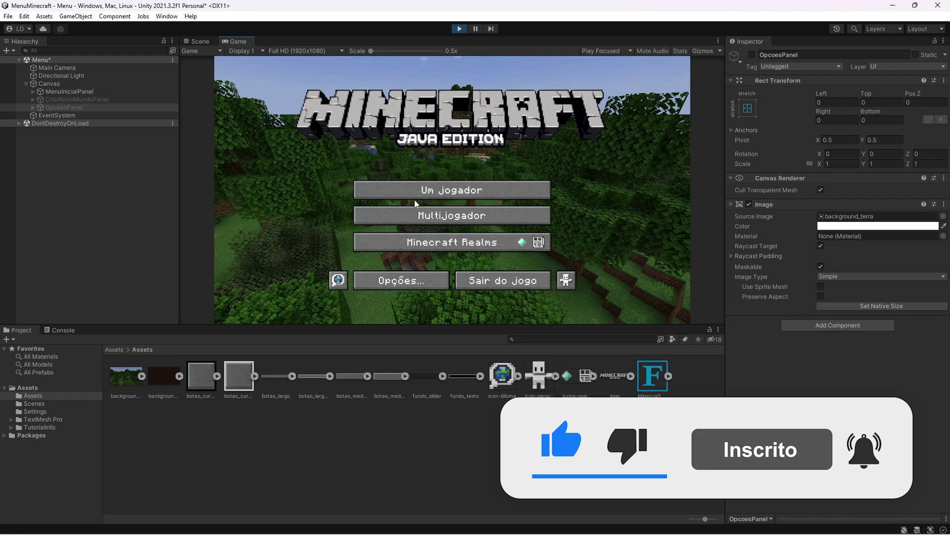
Check the navigation again by repeatedly opening and closing the world creation and options panels from the main menu.
left_click(502, 191)
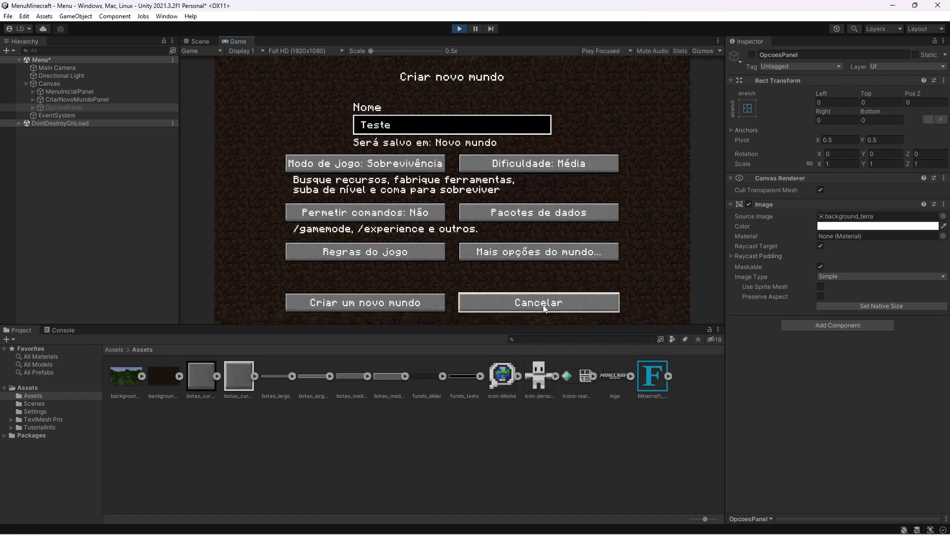
left_click(557, 306)
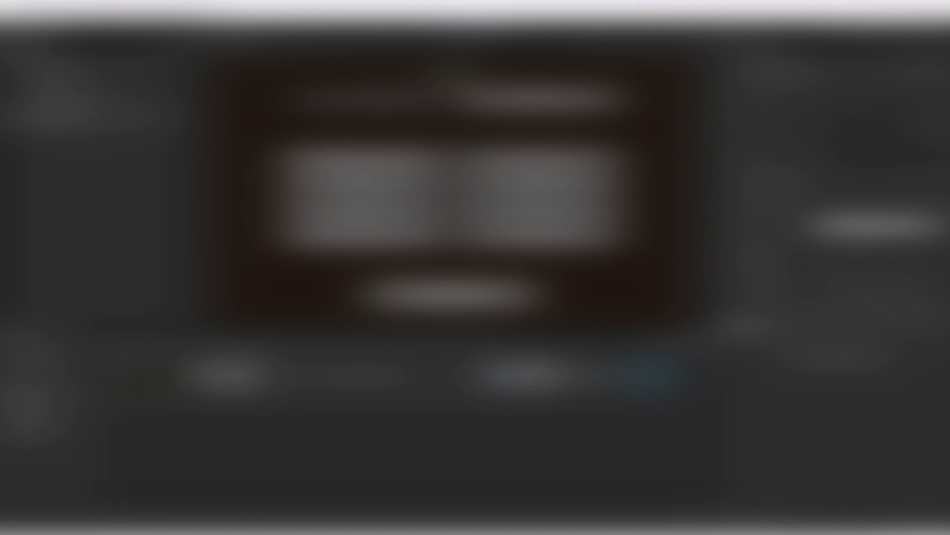
left_click(454, 296)
left_click(465, 190)
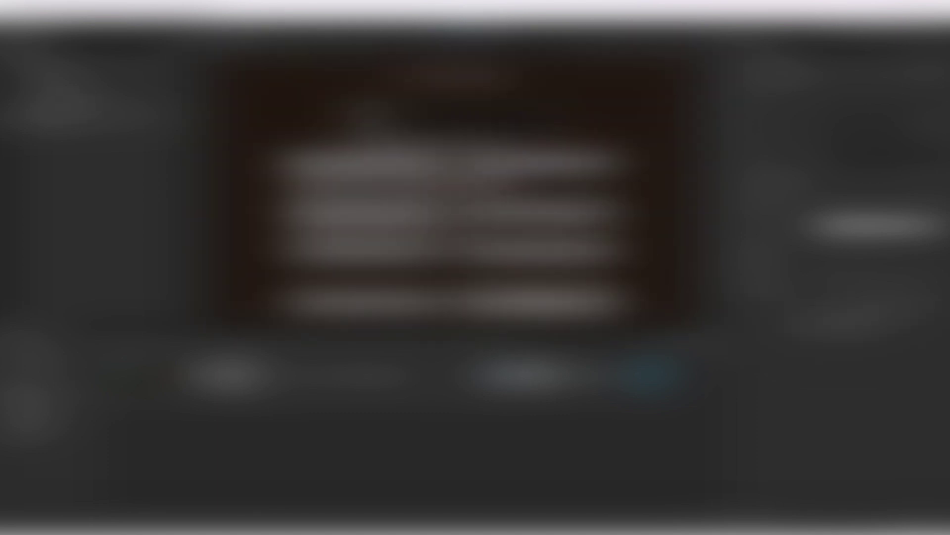
left_click(542, 302)
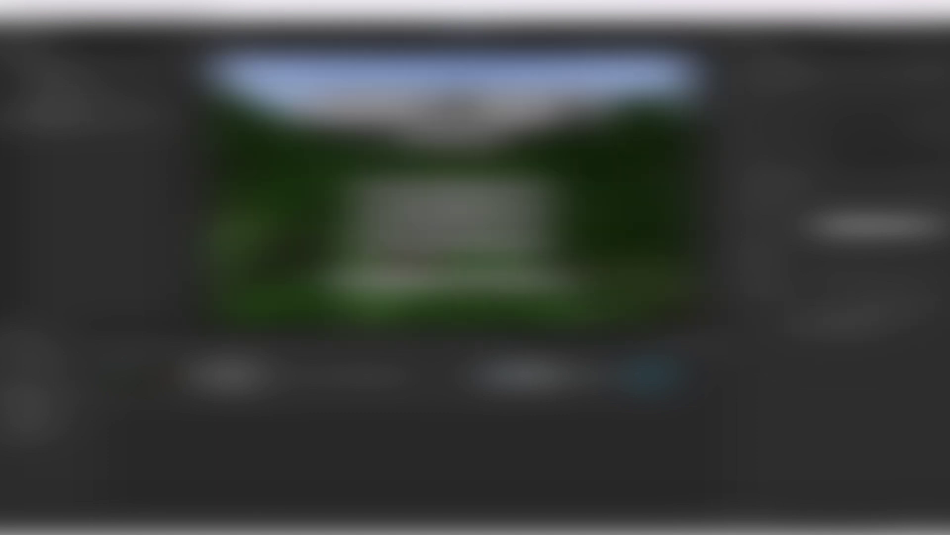
left_click(387, 279)
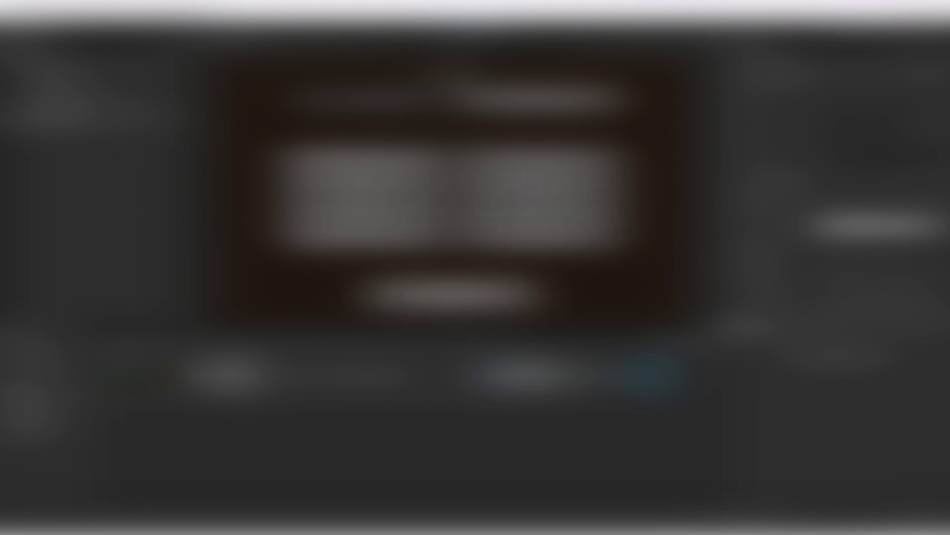